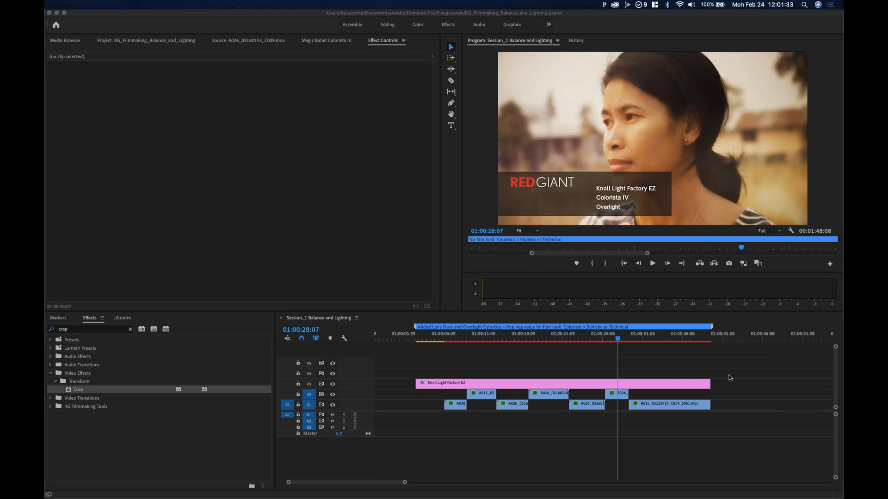
- Review the graded and ungraded clips in the sequence, and park the playhead on the first ungraded clip at 01:01:01:16
left_click(727, 362)
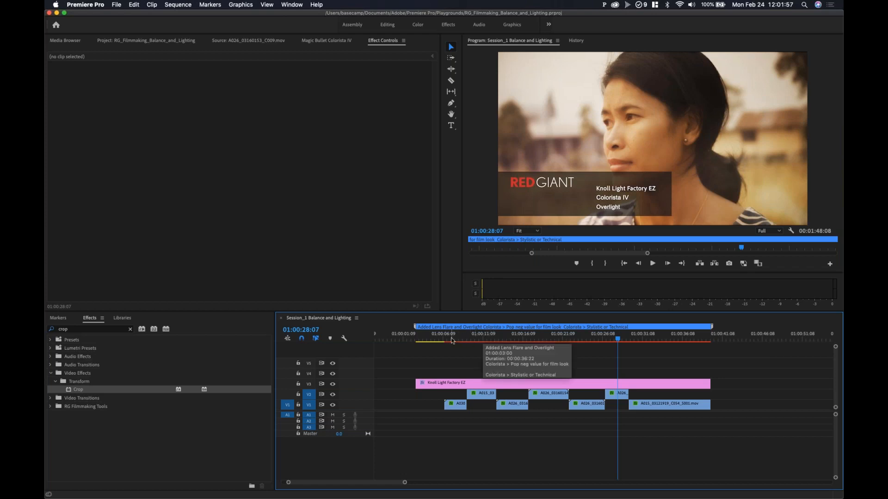
left_click(453, 341)
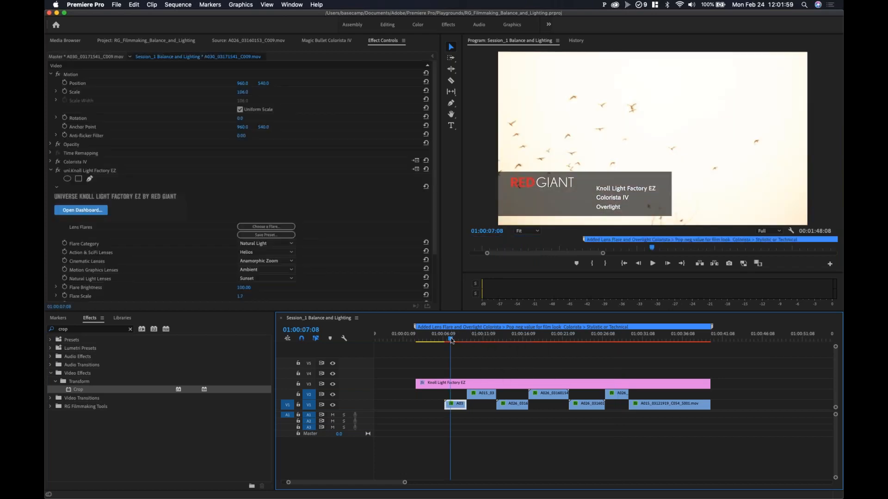
left_click_drag(454, 341, 676, 348)
key("minus")
key("minus")
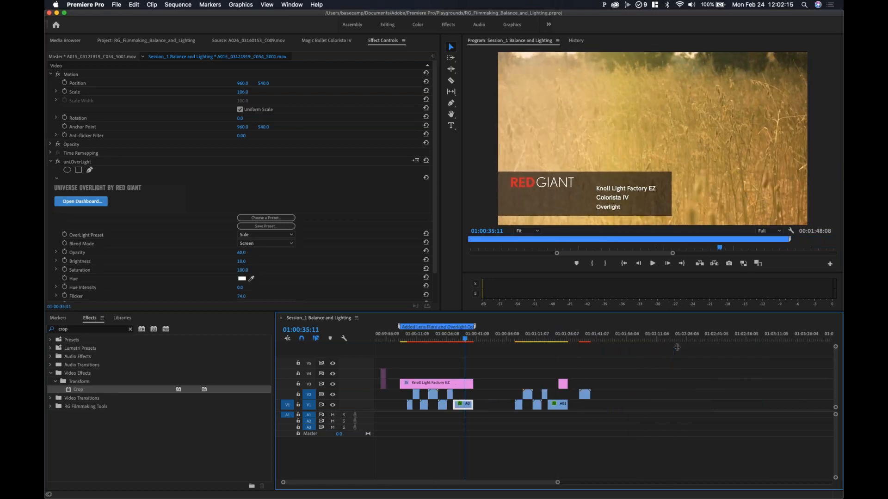
left_click_drag(511, 337, 549, 338)
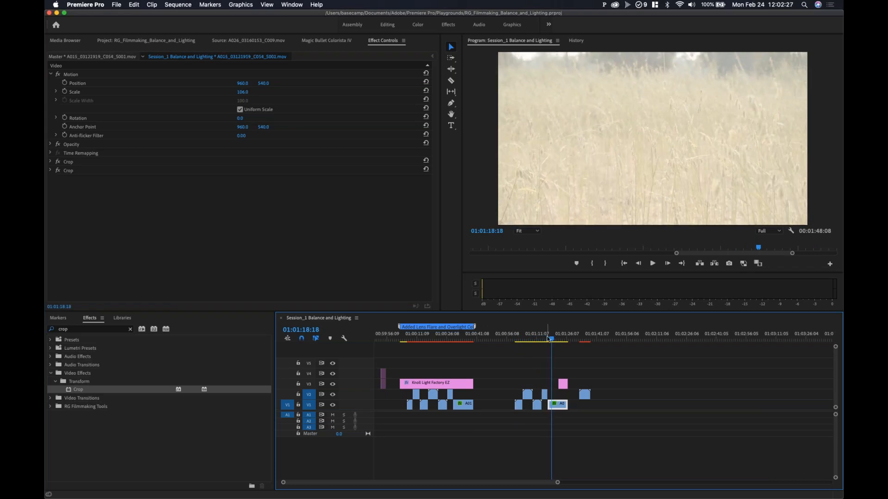
left_click(519, 338)
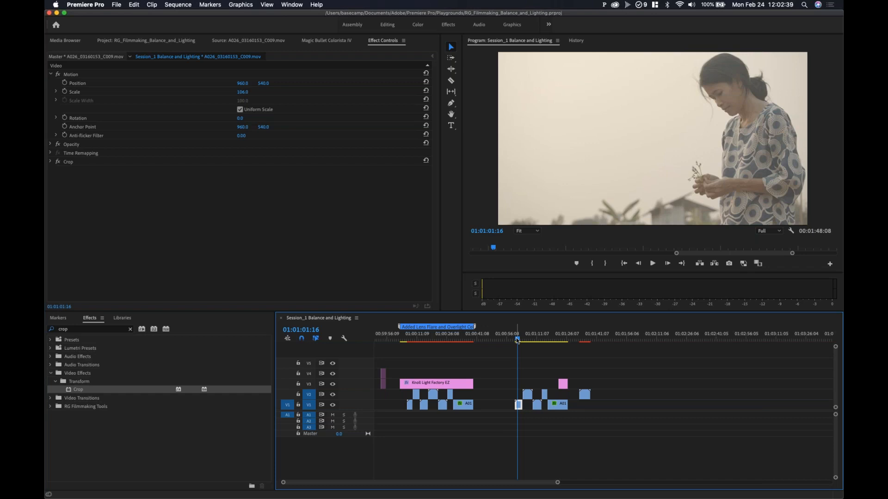
- Clear the effects search and expand RG Filmmaking Tools down to the Balance and Lighting effects
left_click(130, 329)
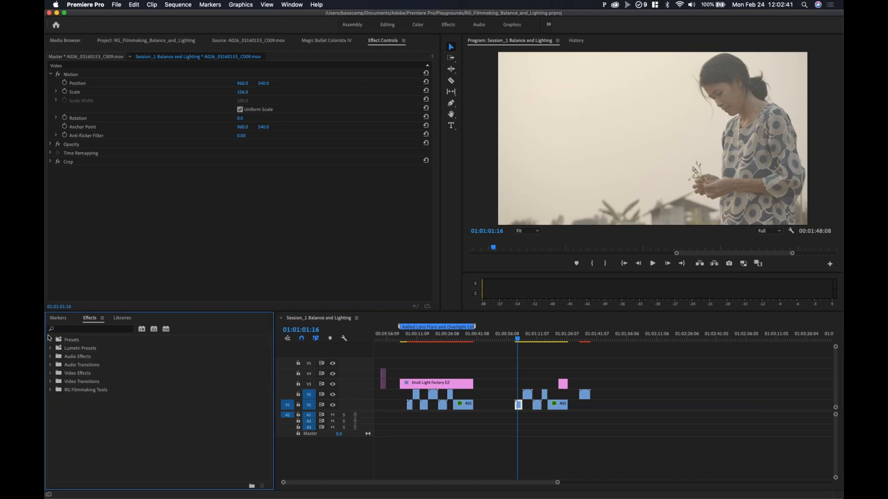
left_click(51, 391)
left_click(56, 398)
left_click(59, 407)
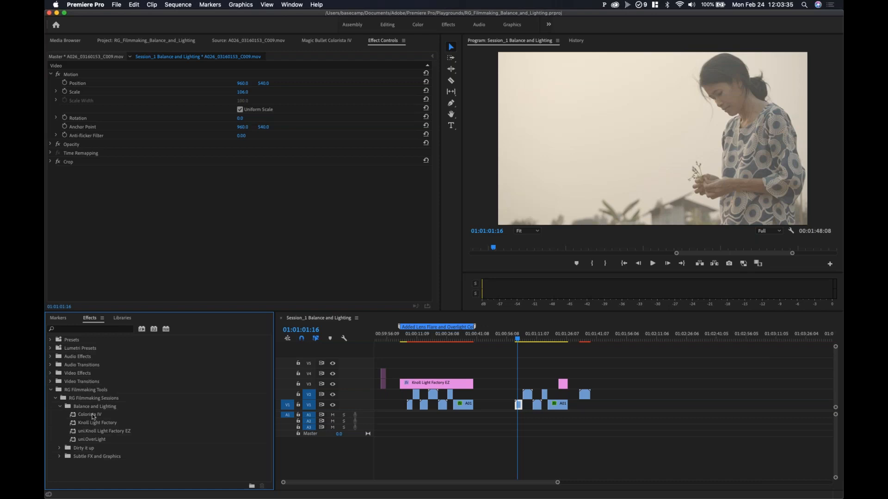
- Apply Colorista IV to the clip at 01:01:01:16 and bring its 3-Way color wheels into view
left_click(94, 416)
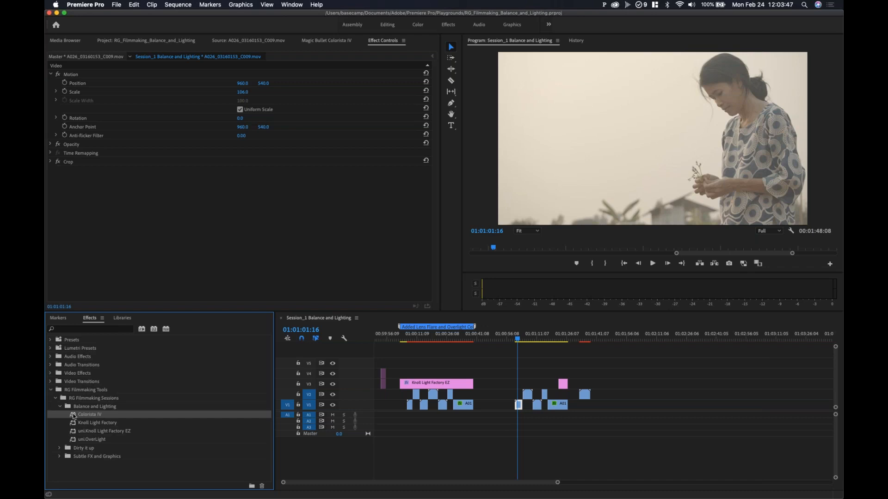
left_click_drag(73, 416, 518, 405)
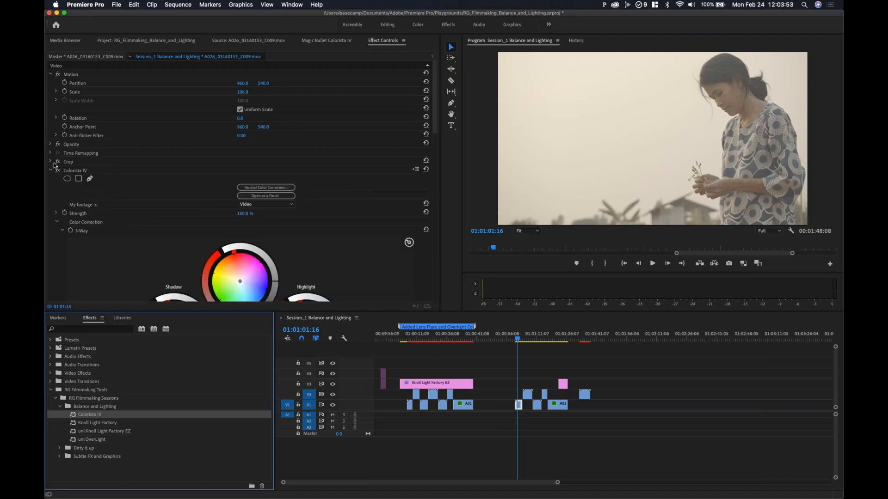
scroll(150, 177, "down", 2)
scroll(150, 177, "down", 4)
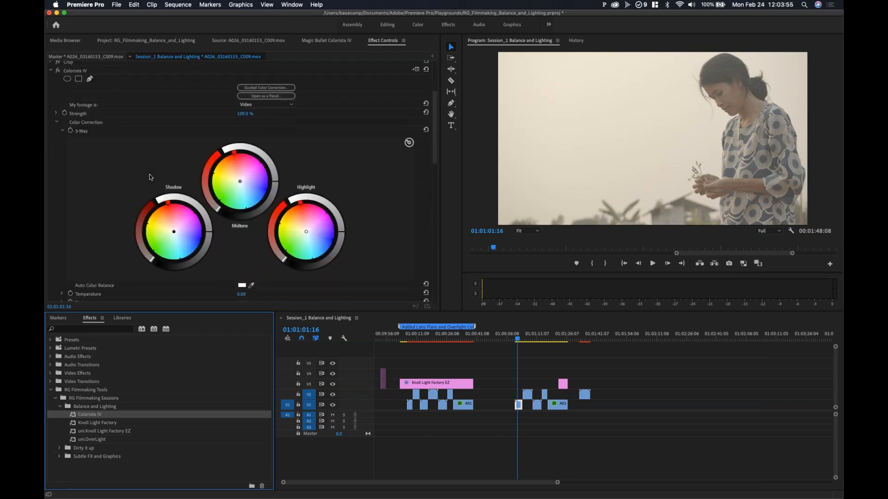
scroll(150, 177, "down", 1)
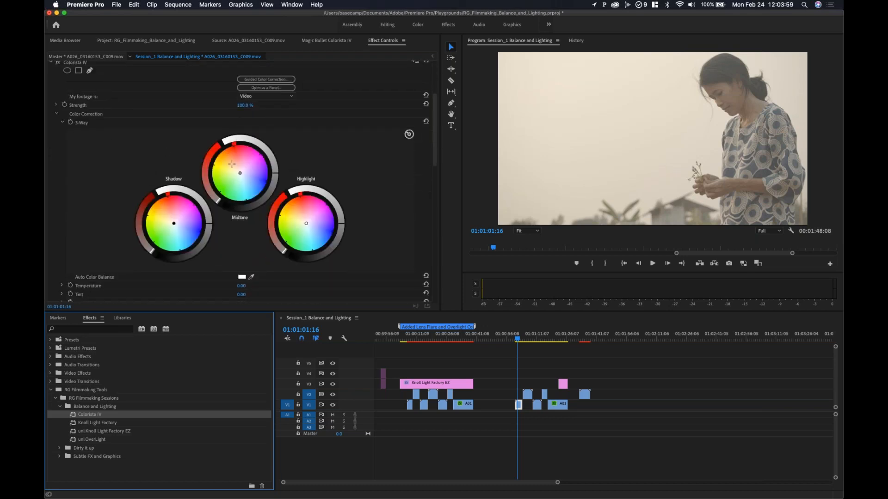
left_click(291, 4)
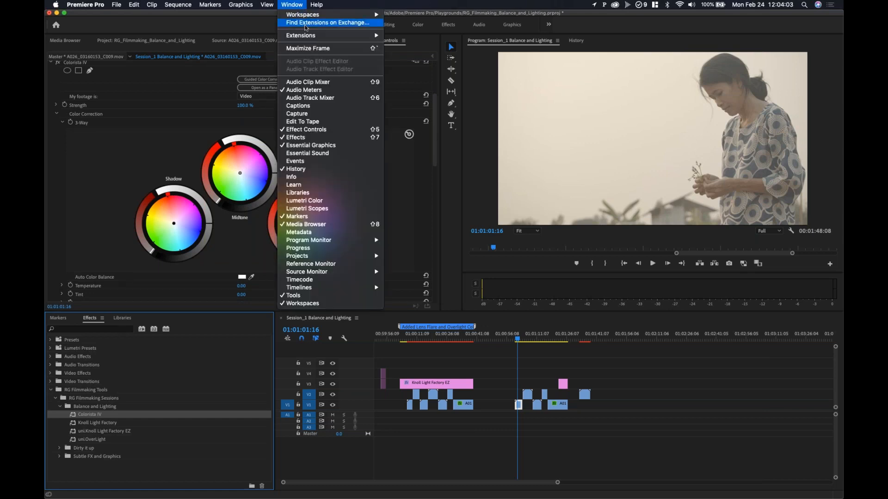
mouse_move(309, 40)
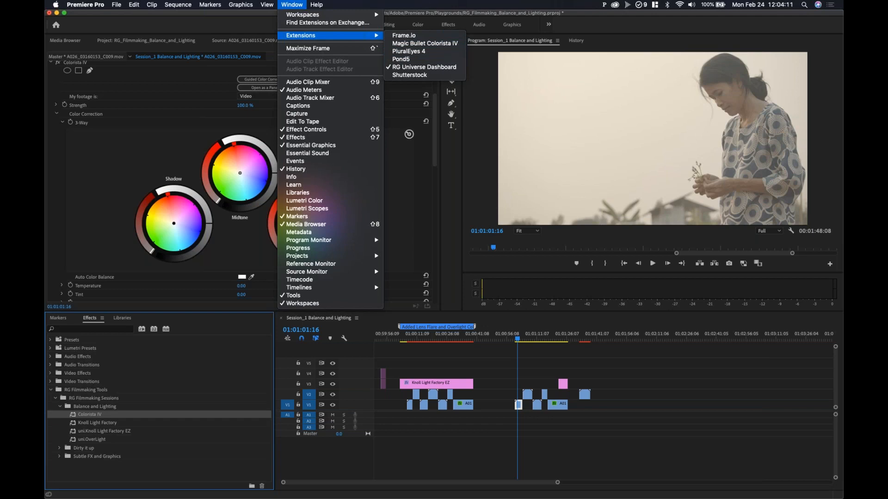
key("Escape")
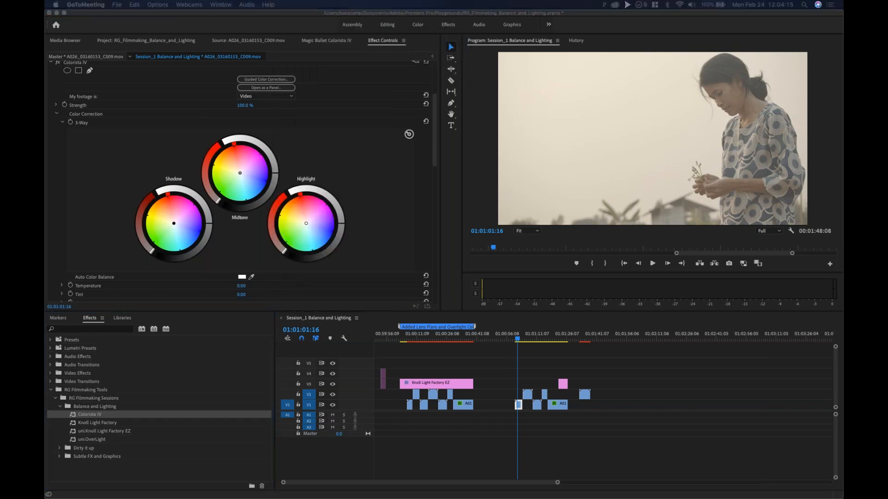
- Switch to the Stickies note, highlight the training contact's e-mail address on it, and put the note away
left_click_drag(843, 259, 512, 149)
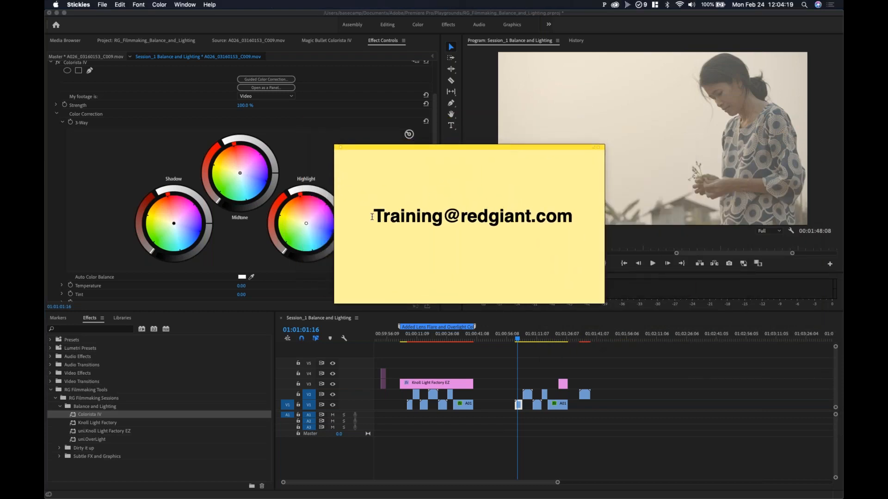
left_click_drag(373, 213, 582, 217)
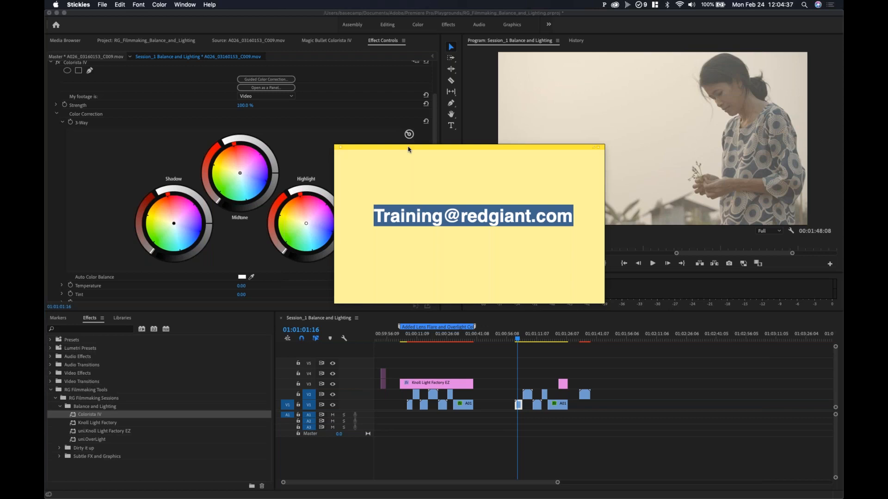
key("Right")
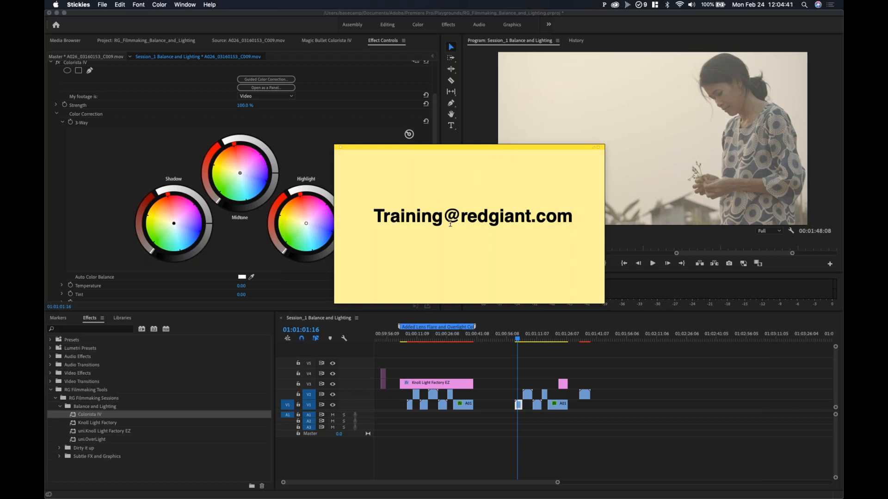
left_click_drag(487, 148, 490, 151)
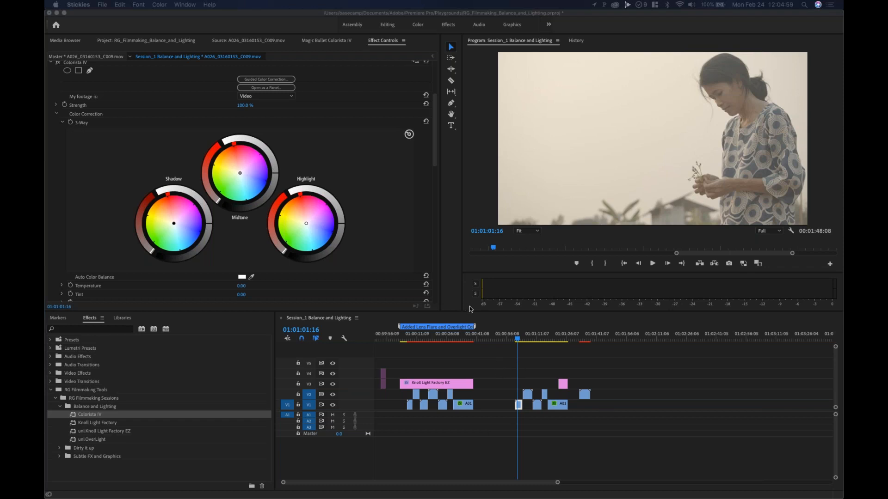
- Back in Premiere Pro, open the RG Universe Dashboard extension to view its effects, and move its window off the main screen
left_click(372, 140)
left_click(296, 5)
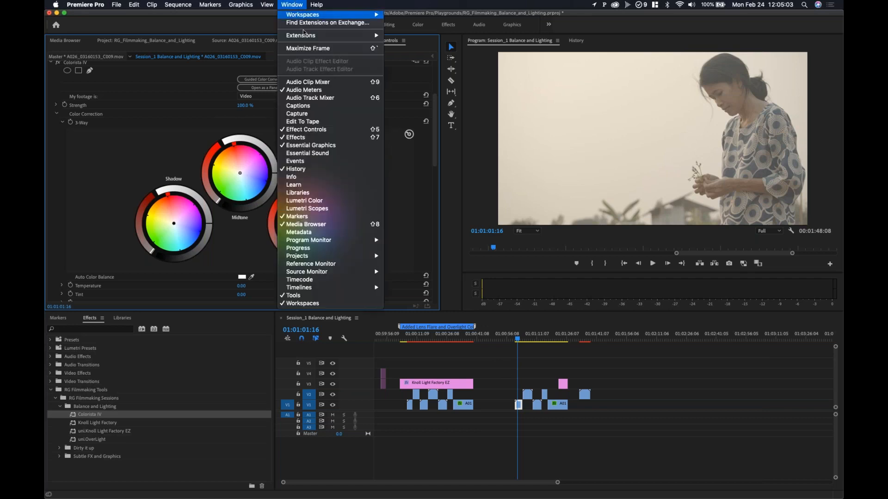
mouse_move(305, 36)
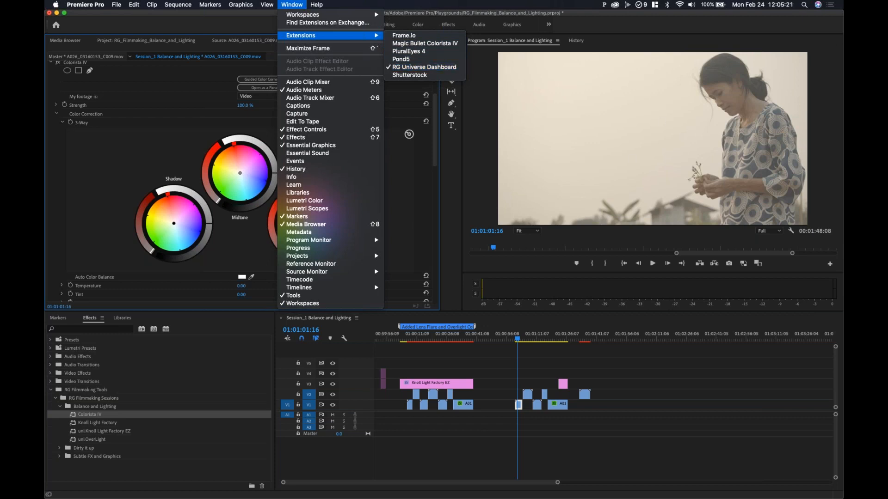
left_click(424, 67)
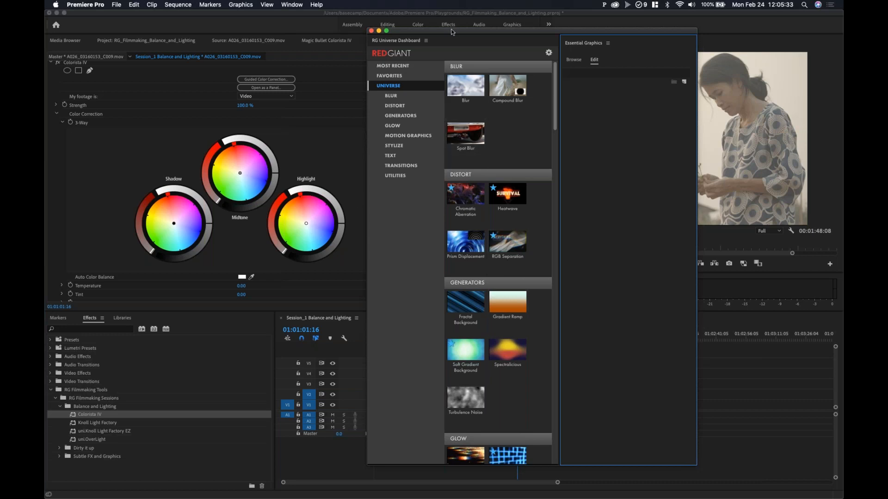
left_click_drag(452, 32, 887, 87)
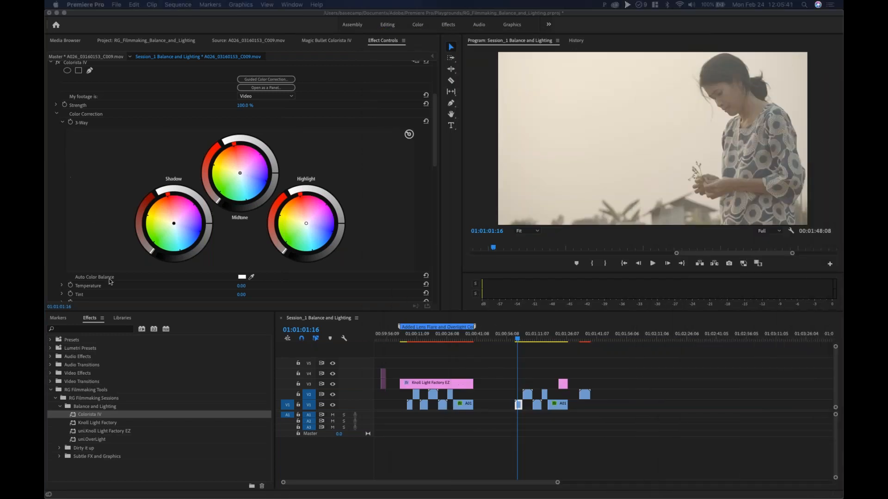
- Launch Colorista IV's Guided Color Correction for the clip and accept flat video as the footage's color space
scroll(137, 118, "up", 1)
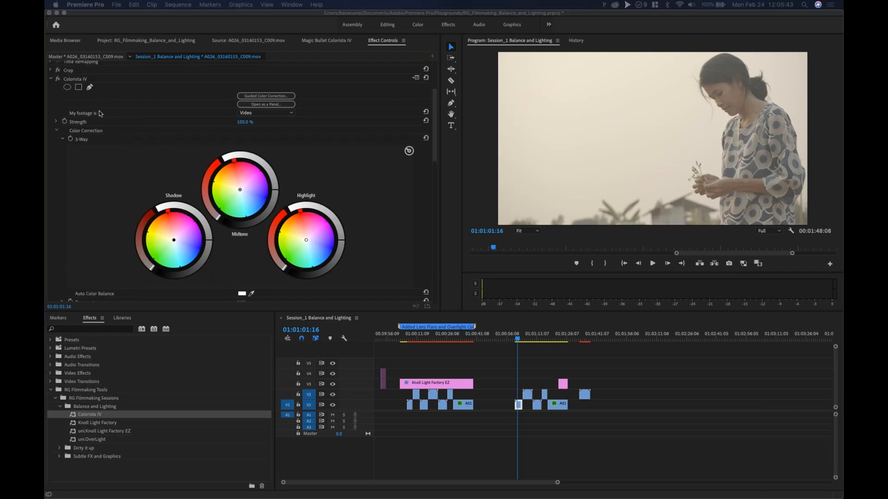
left_click(88, 79)
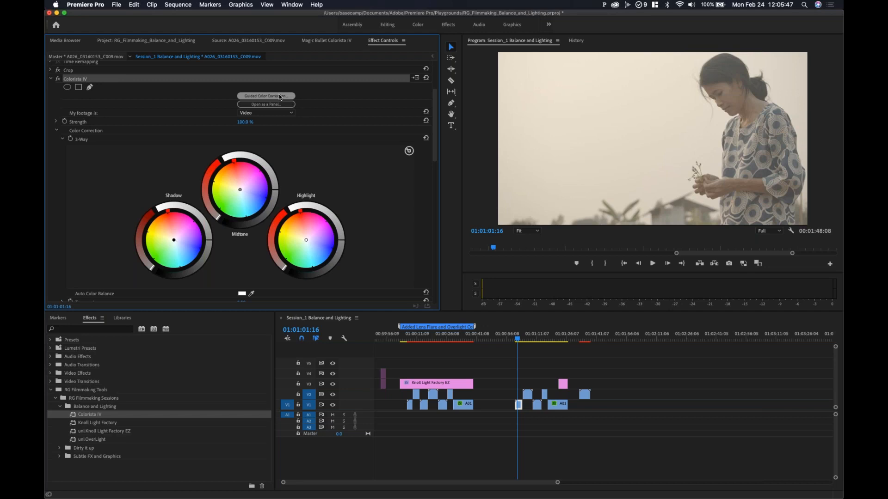
left_click(274, 96)
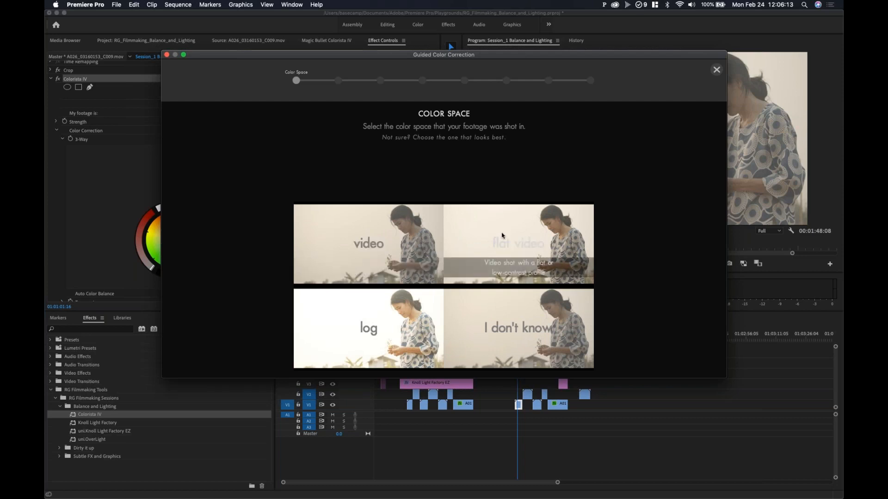
left_click(503, 246)
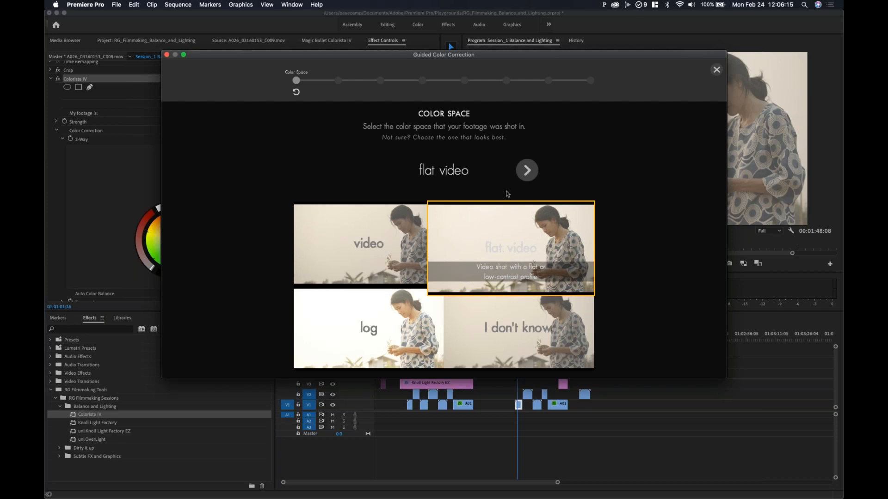
left_click(527, 169)
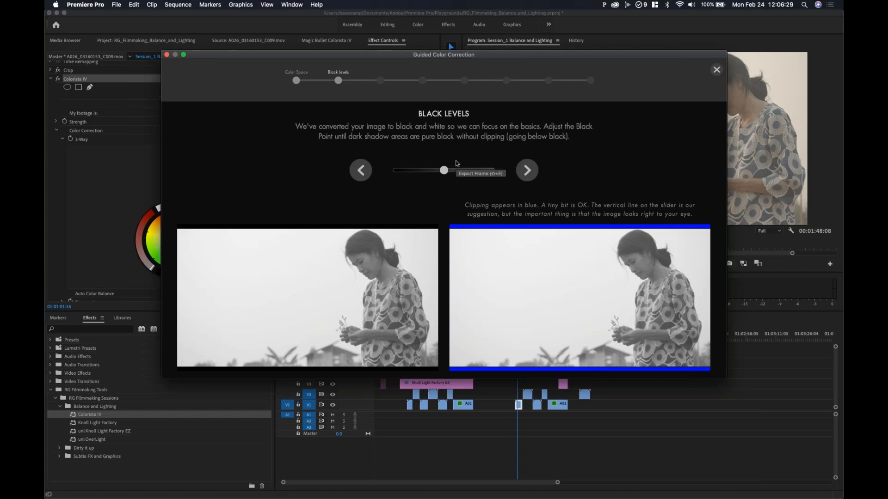
- Lower the black point to moderately below the suggested mark, keeping the shadows unclipped, and accept the black levels
left_click_drag(444, 173, 397, 192)
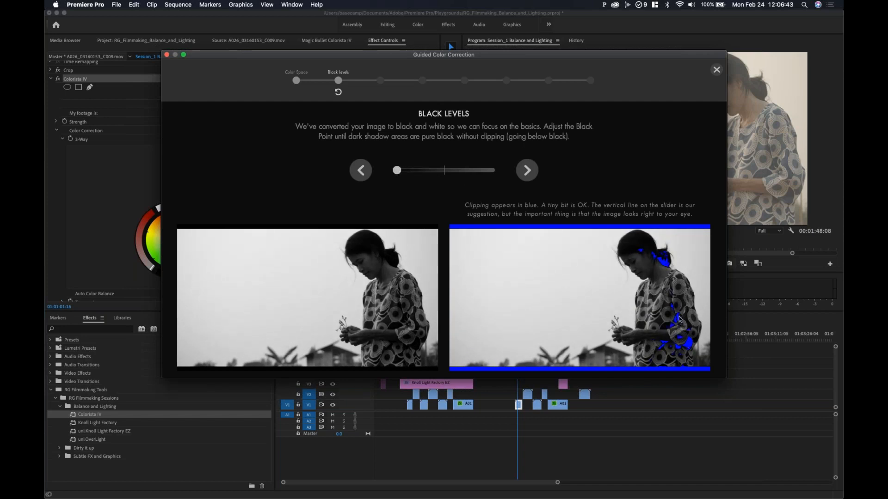
left_click_drag(401, 172, 416, 173)
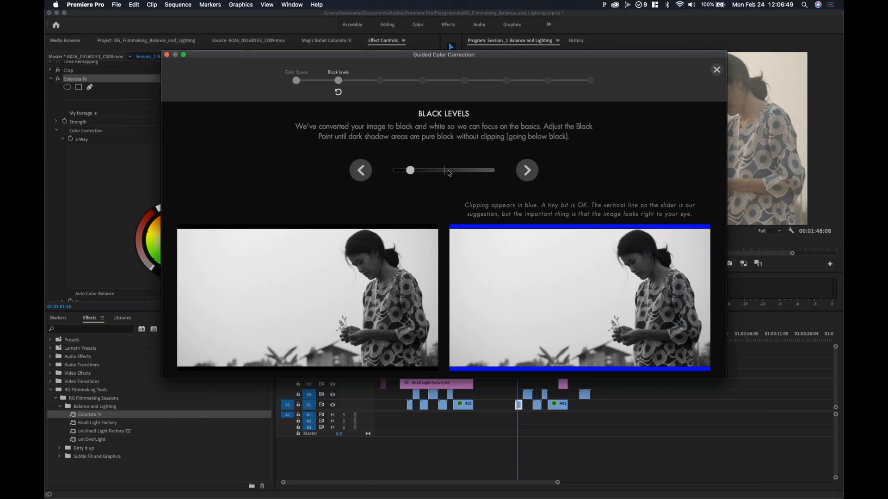
mouse_move(412, 173)
left_mouse_down()
mouse_move(435, 173)
mouse_move(425, 175)
left_mouse_up()
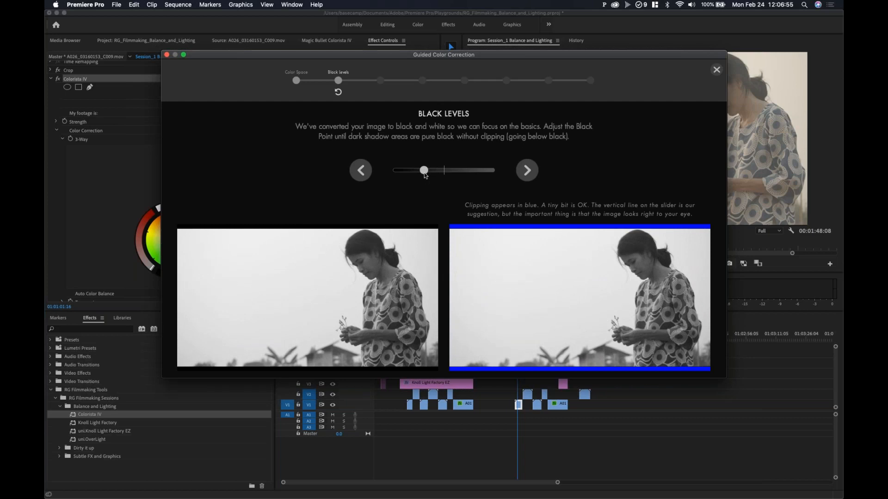
left_click(523, 171)
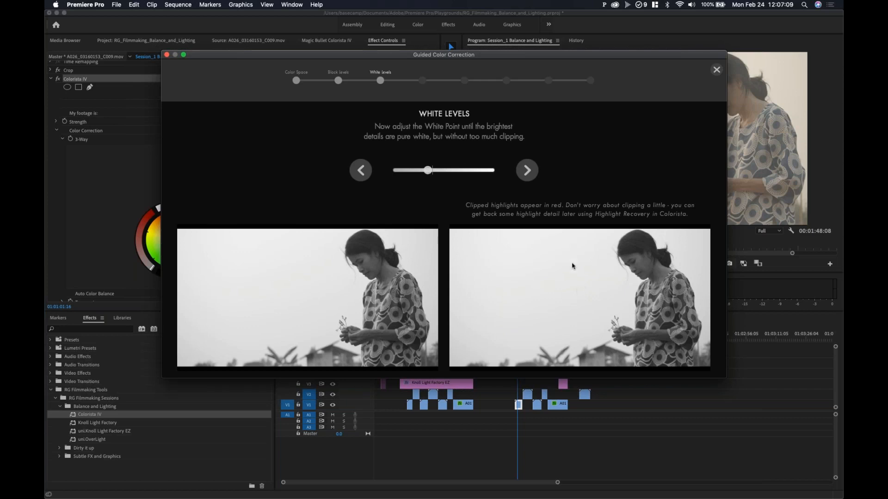
- Raise the white point slightly above its suggested mark, accept it, and lower the midtones slightly toward their suggested mark
left_click_drag(429, 173, 440, 172)
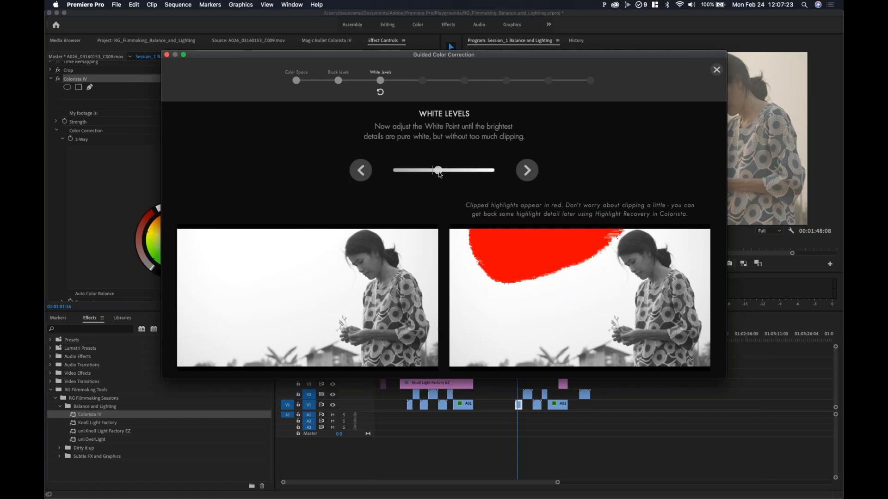
left_click_drag(441, 173, 439, 174)
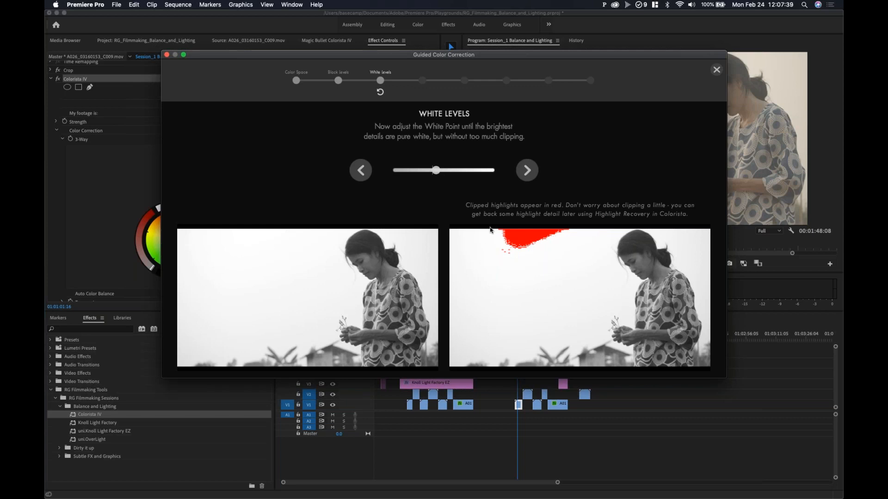
left_click(528, 172)
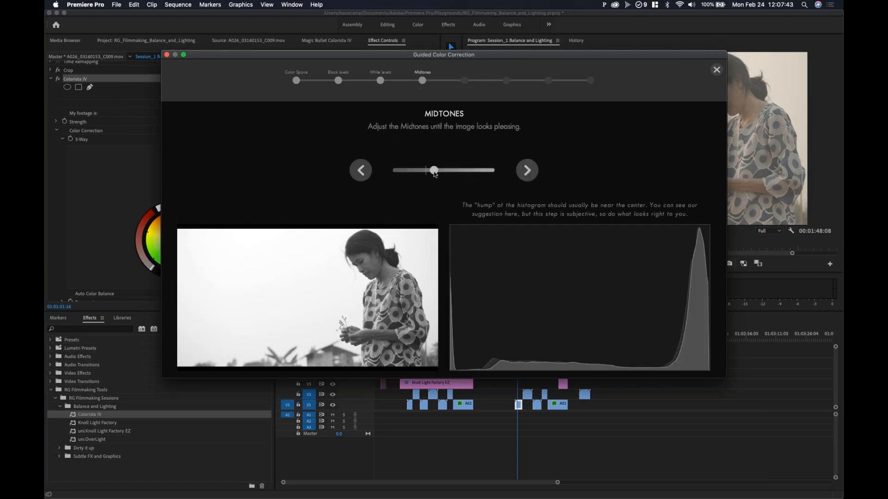
mouse_move(433, 173)
left_mouse_down()
mouse_move(395, 179)
mouse_move(453, 179)
mouse_move(429, 184)
mouse_move(428, 173)
left_mouse_up()
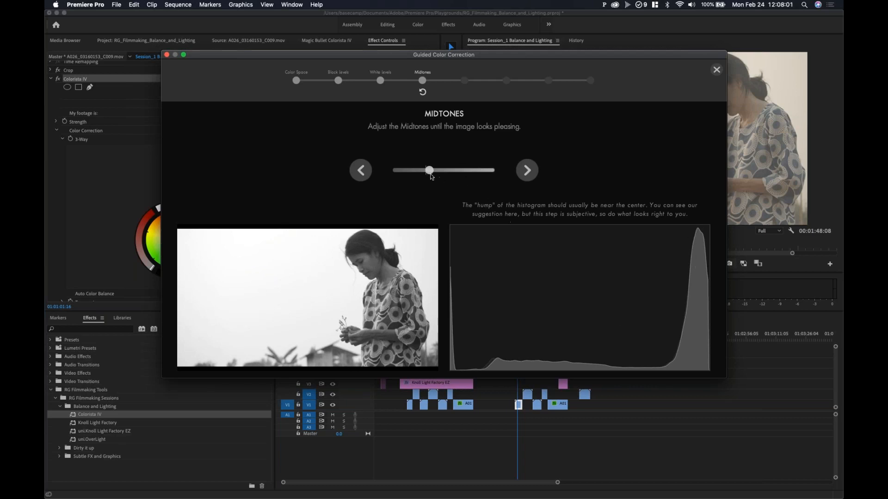
- Try stronger midtone reductions, and settle the midtones moderately below their suggested mark
left_click_drag(430, 171, 407, 171)
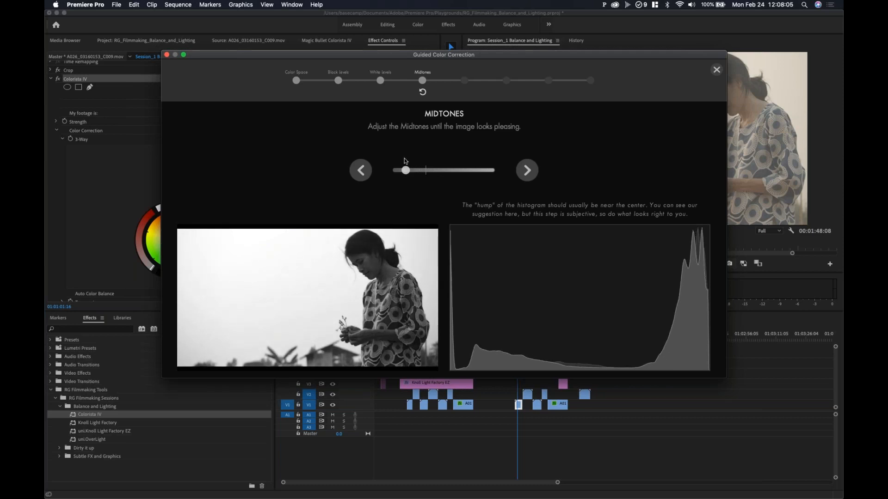
left_click_drag(404, 172, 395, 172)
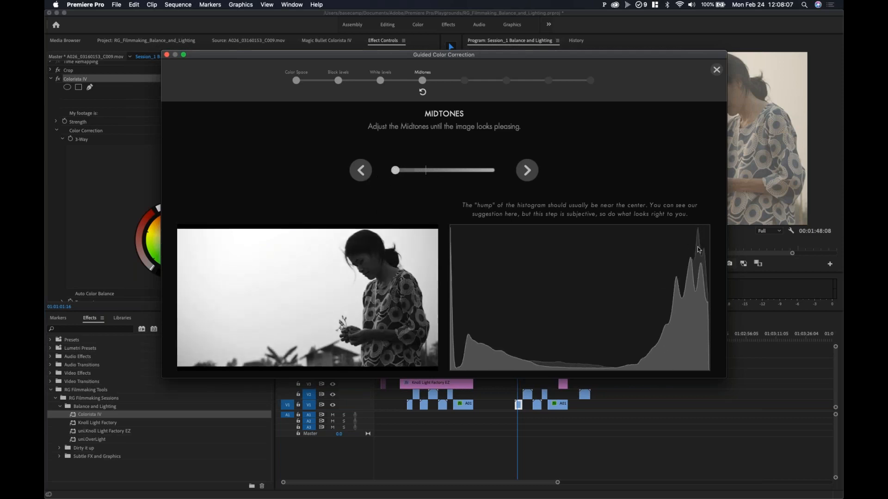
left_click_drag(395, 171, 422, 187)
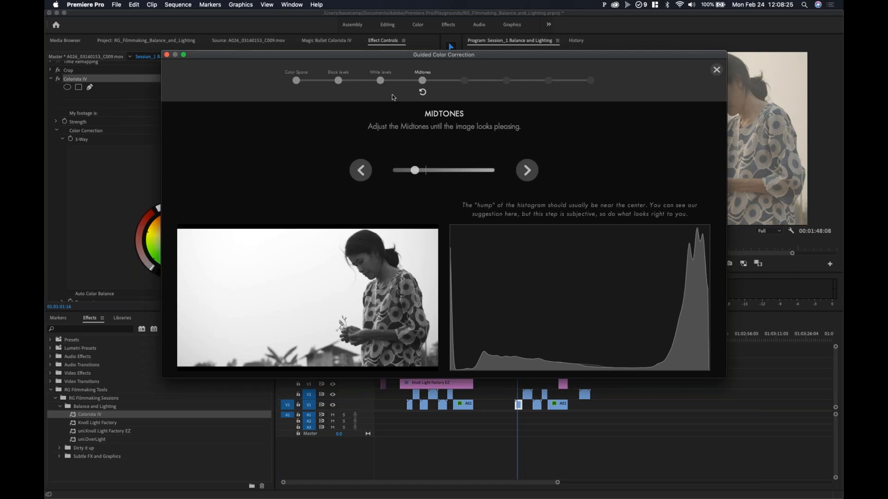
- Review the completed white levels, black levels and color space stages, and return to the midtones stage
left_click(380, 80)
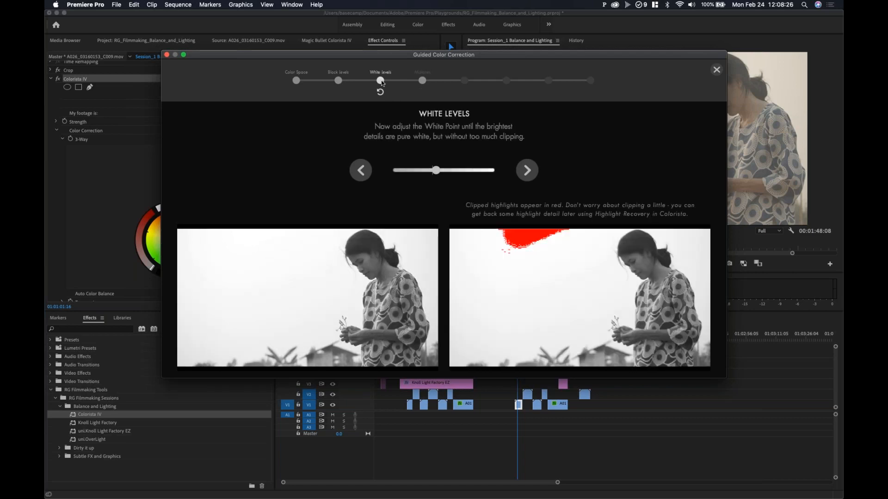
left_click(338, 81)
left_click(296, 80)
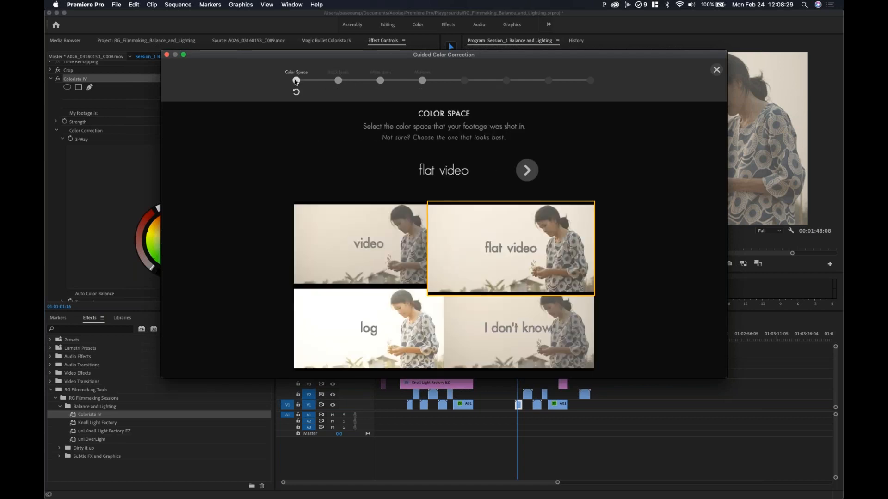
left_click(338, 80)
left_click(380, 81)
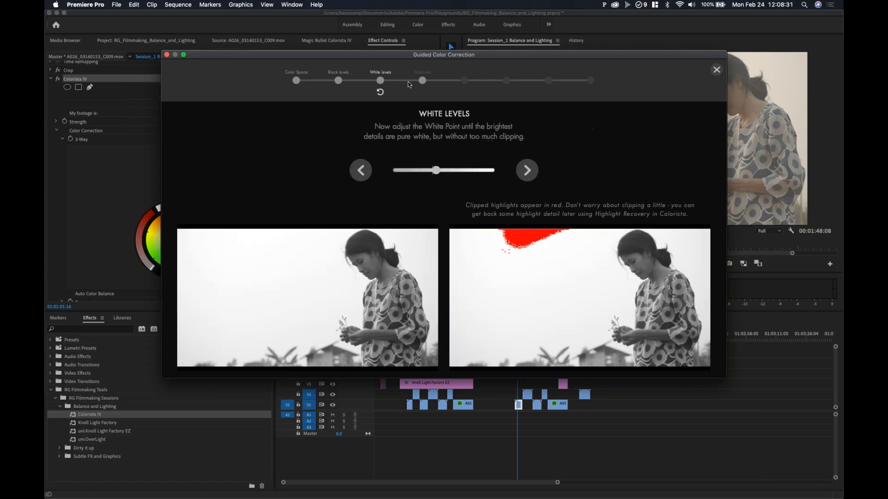
left_click(422, 80)
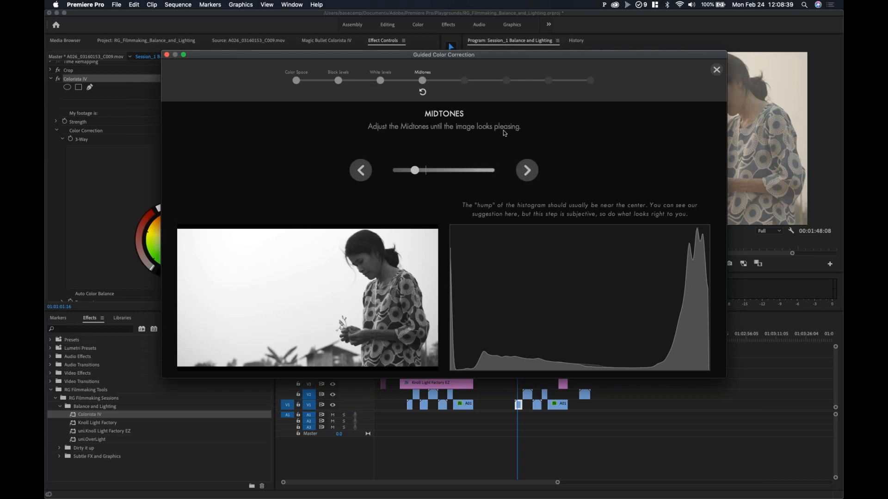
- Accept the midtones, set the contrast slightly below its starting point but above the suggested mark, and accept it
left_click(527, 172)
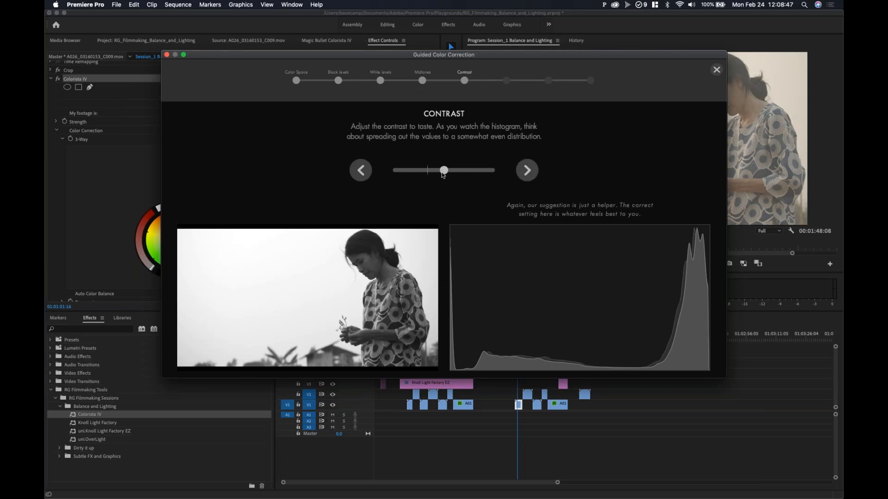
mouse_move(443, 173)
left_mouse_down()
mouse_move(371, 184)
mouse_move(495, 184)
mouse_move(382, 186)
mouse_move(463, 187)
mouse_move(433, 188)
left_mouse_up()
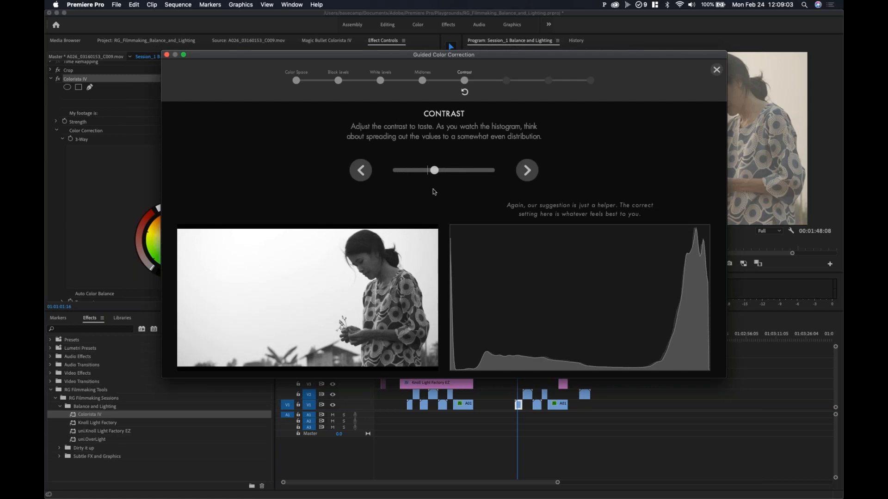
mouse_move(432, 189)
left_mouse_down()
mouse_move(408, 196)
mouse_move(447, 202)
mouse_move(416, 201)
mouse_move(439, 201)
left_mouse_up()
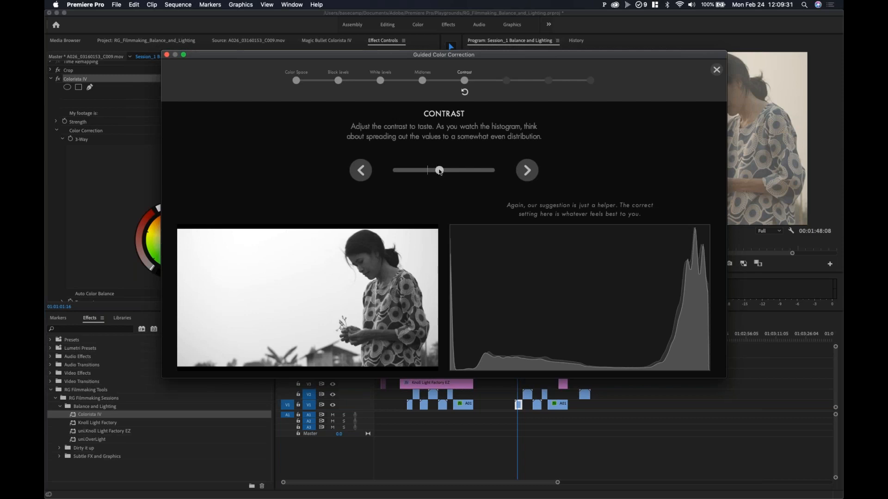
mouse_move(439, 171)
left_mouse_down()
mouse_move(424, 178)
mouse_move(441, 181)
left_mouse_up()
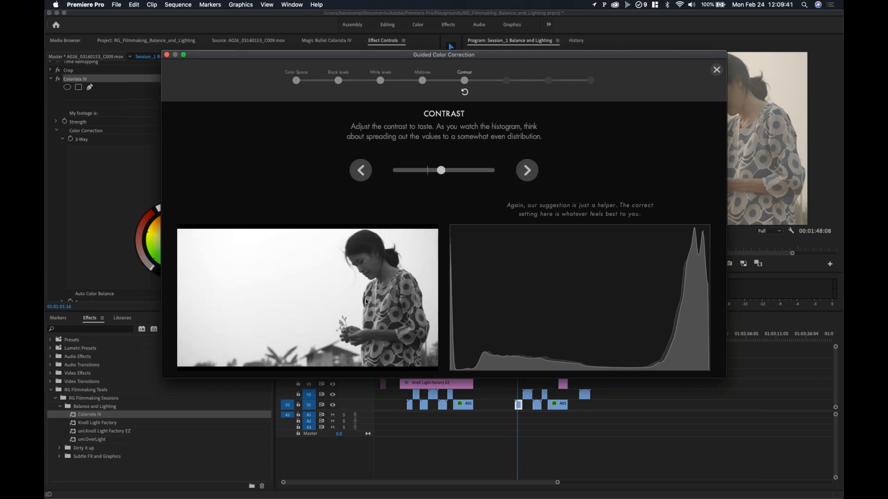
left_click(526, 171)
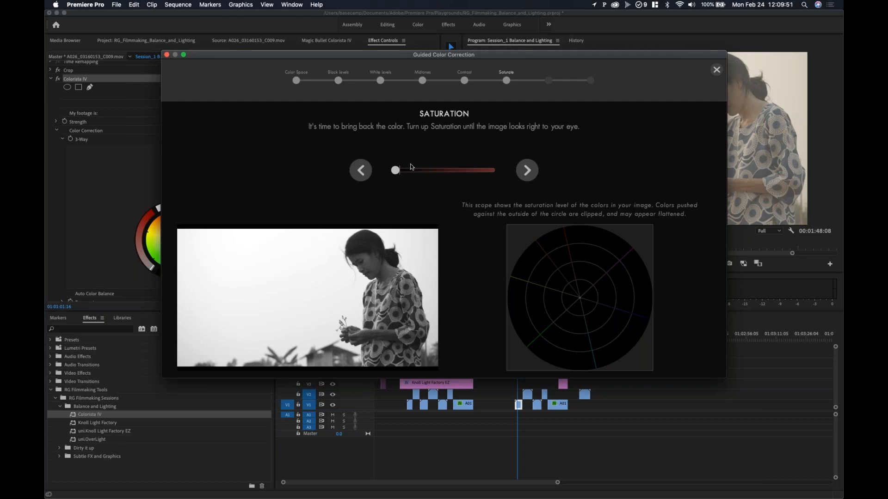
- Raise the saturation to slightly past the middle of its range and accept it
left_click_drag(398, 173, 456, 182)
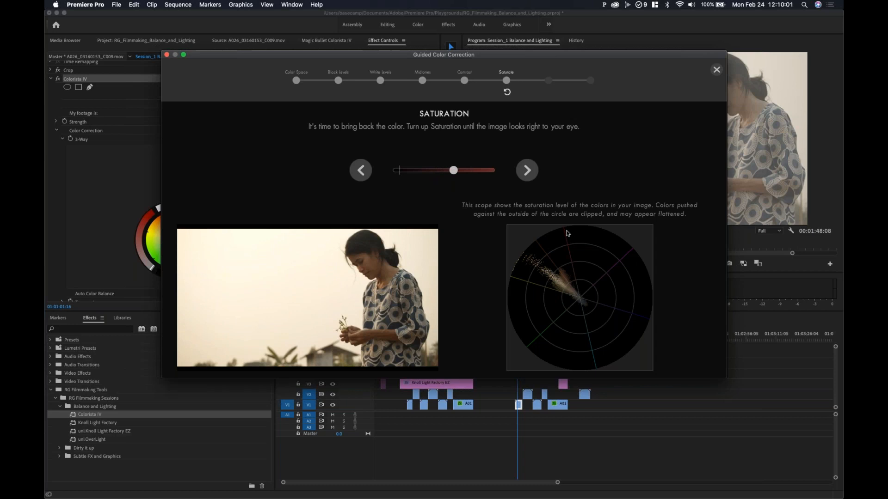
left_click_drag(454, 170, 471, 172)
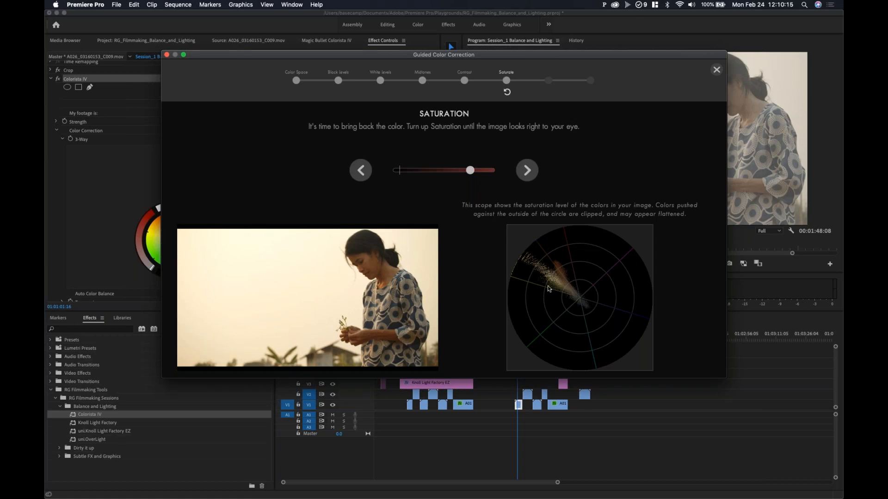
left_click_drag(469, 170, 450, 171)
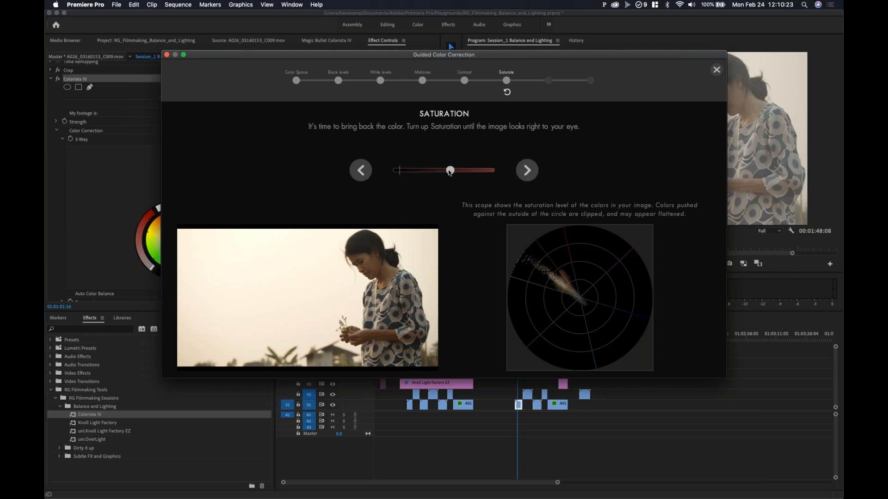
left_click(528, 171)
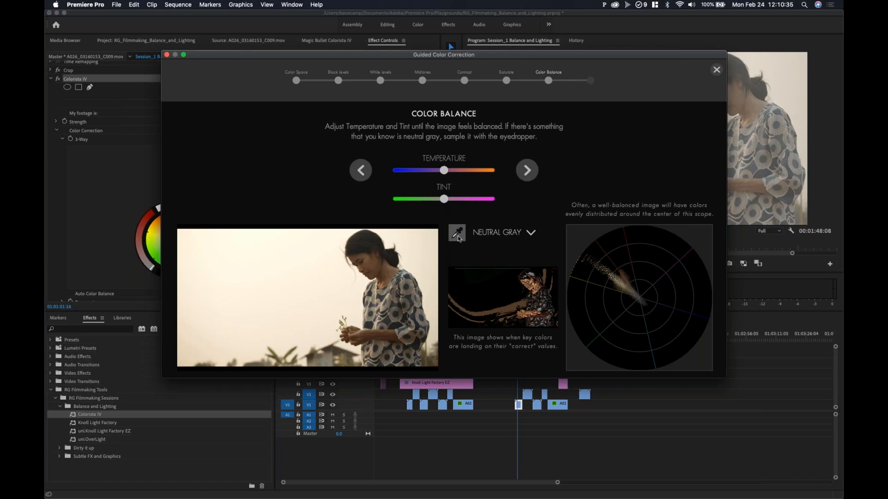
- Try warmer and cooler temperatures, restore the temperature to its neutral center mark, and accept the color balance
left_click(444, 174)
mouse_move(444, 174)
left_mouse_down()
mouse_move(426, 171)
mouse_move(423, 182)
mouse_move(453, 179)
left_mouse_up()
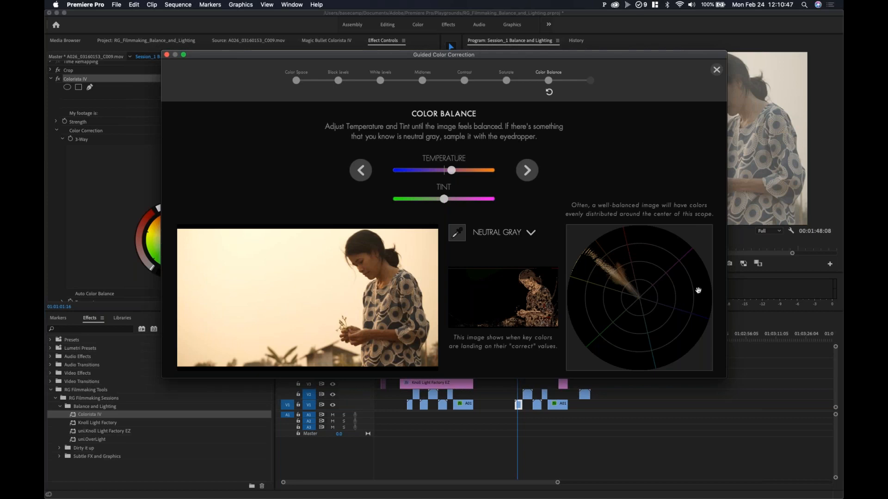
left_click_drag(453, 172, 440, 175)
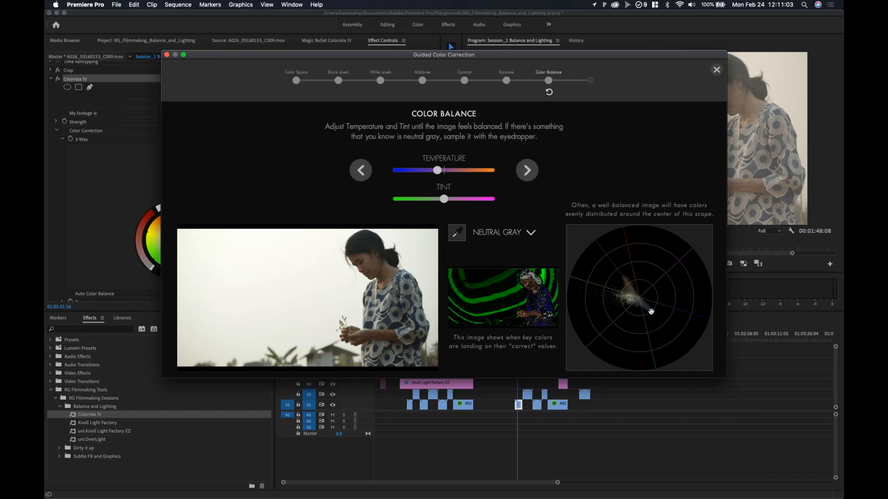
mouse_move(437, 170)
left_mouse_down()
mouse_move(446, 171)
mouse_move(427, 171)
left_mouse_up()
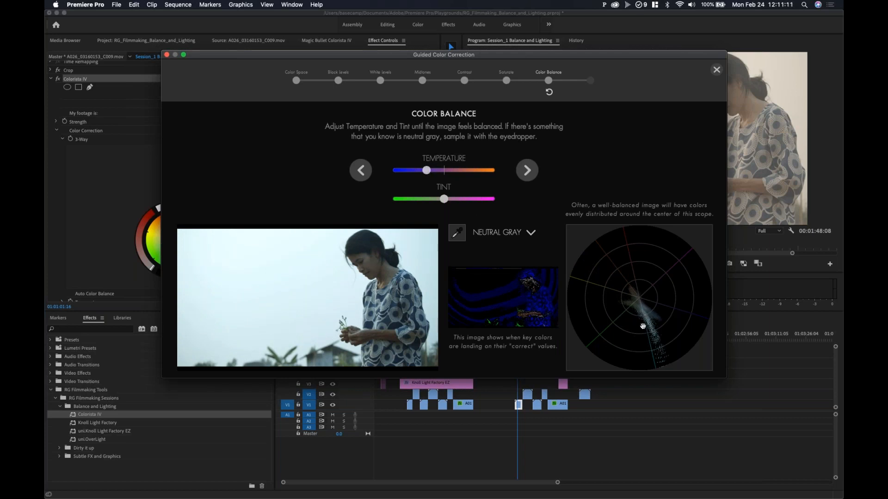
left_click(433, 171)
left_click_drag(435, 172, 443, 172)
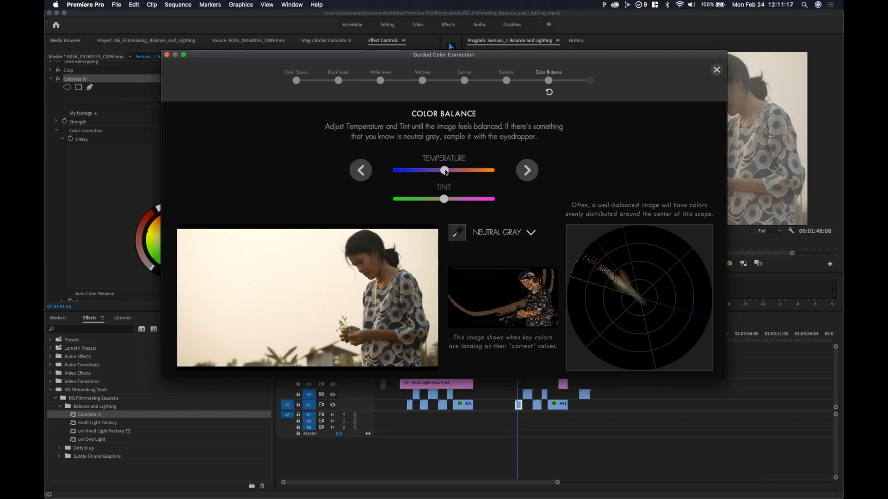
left_click(531, 174)
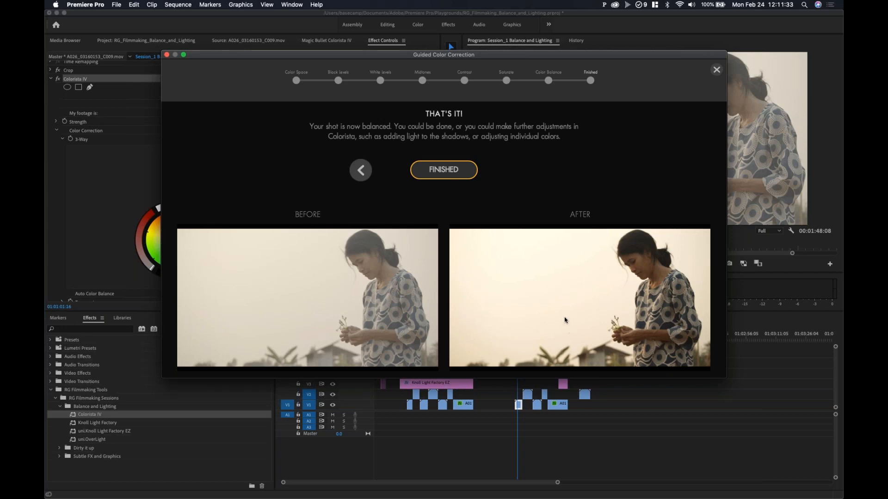
- Try log as the footage's color space and check the before-and-after comparison in the Finished stage
left_click(297, 80)
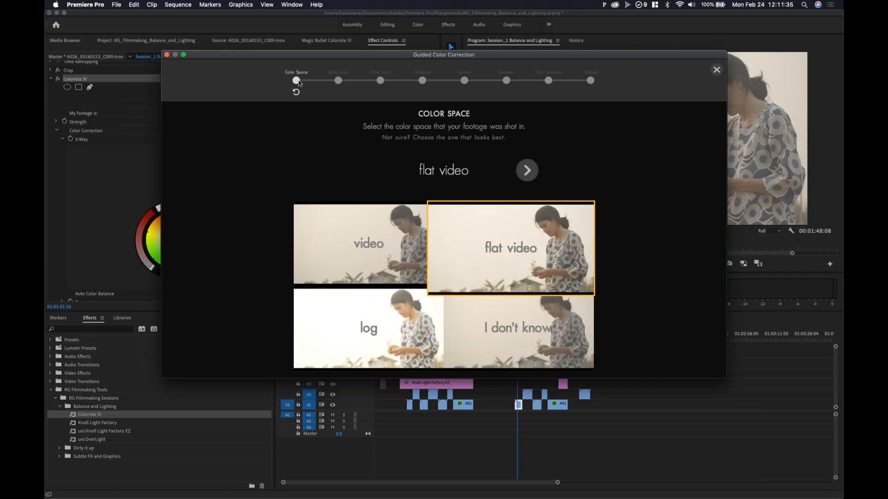
left_click(385, 318)
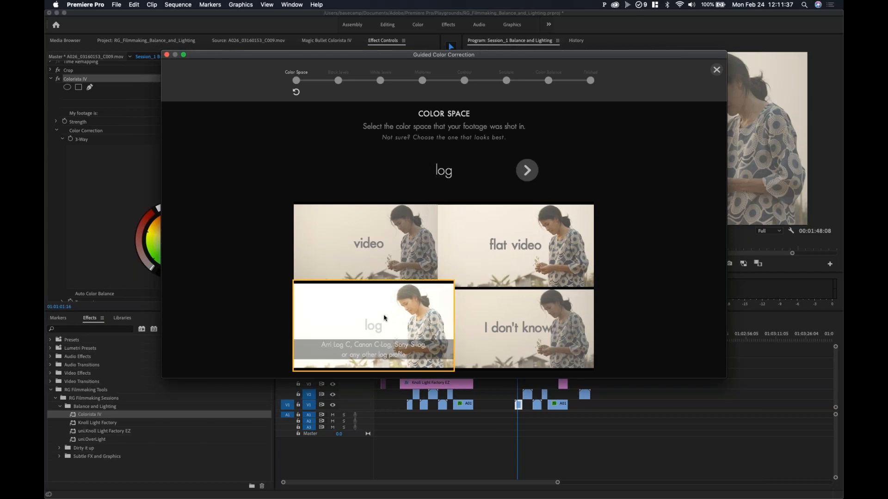
left_click(590, 81)
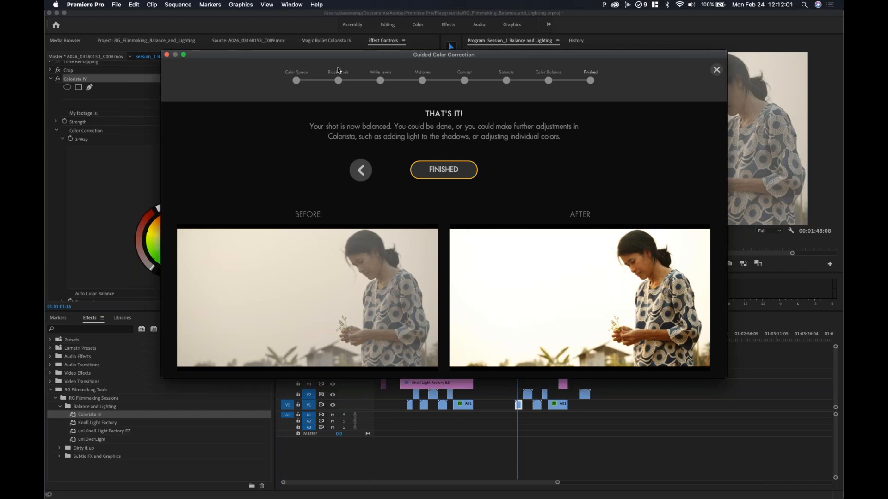
- Set the footage's color space back to flat video and review the finished before-and-after comparison
left_click(296, 81)
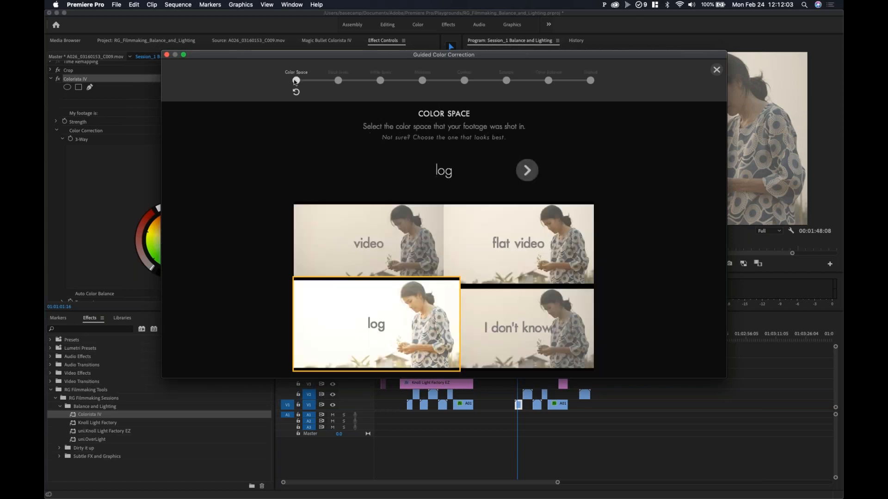
mouse_move(361, 338)
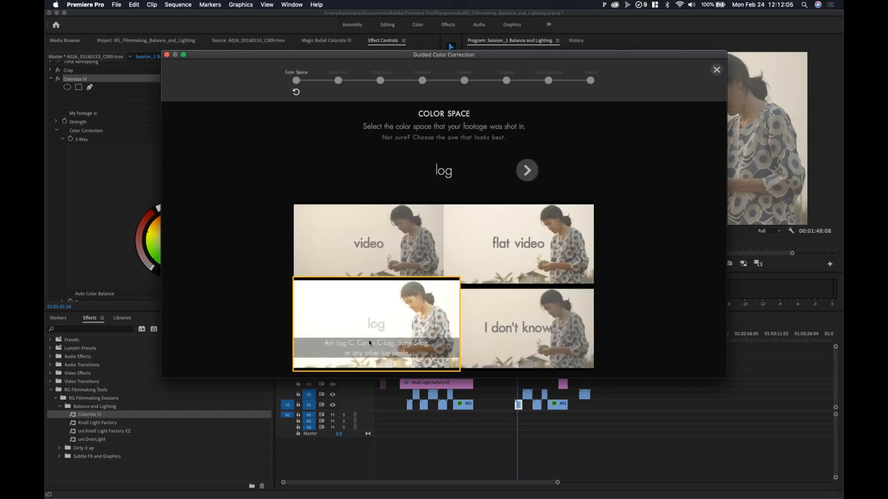
mouse_move(508, 254)
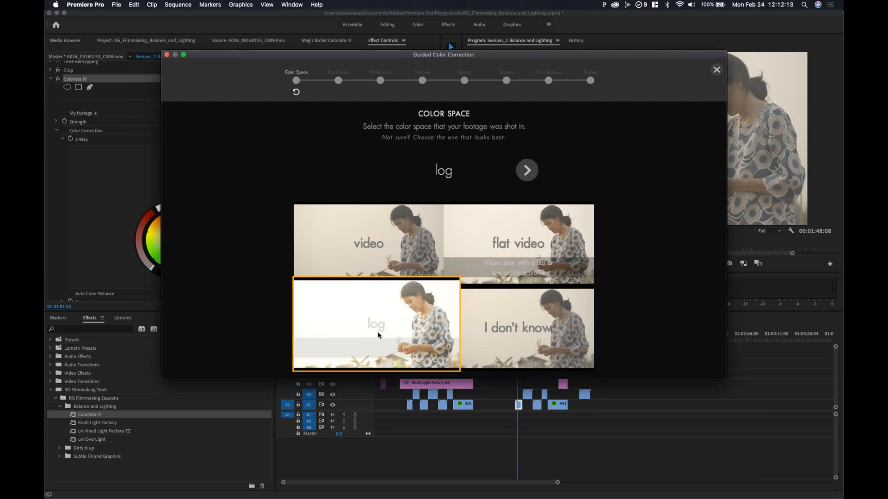
left_click(523, 247)
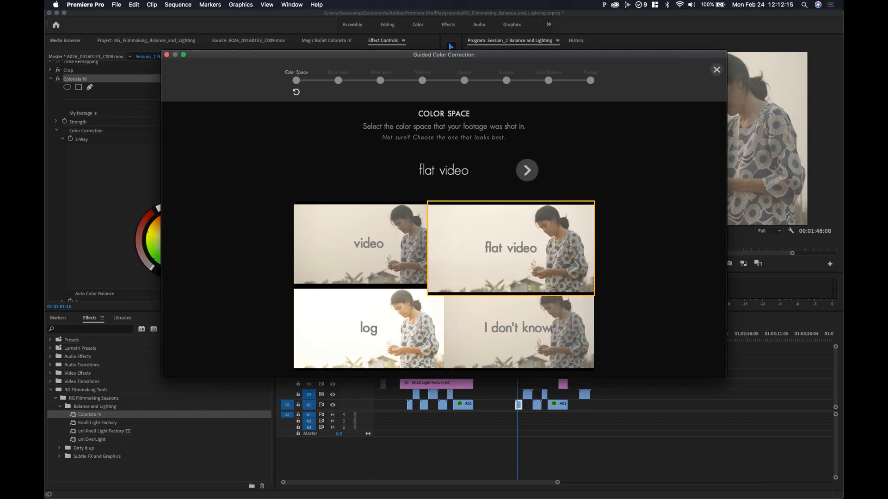
left_click(590, 80)
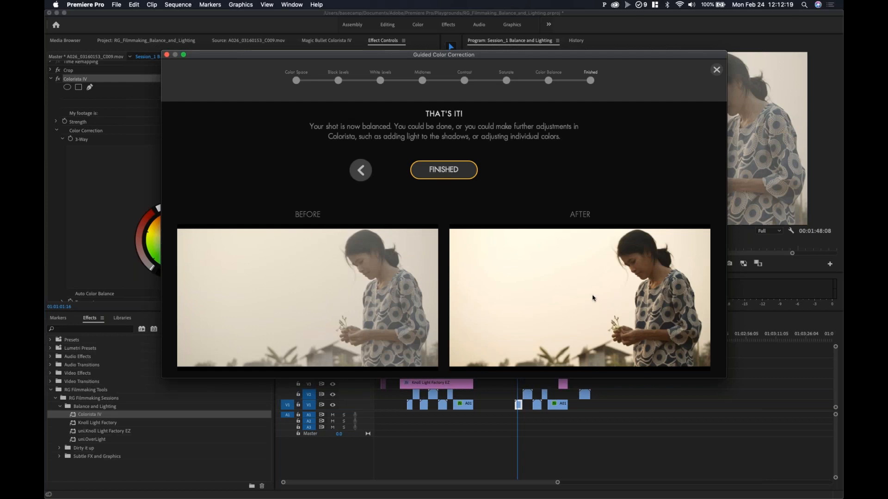
left_click(297, 81)
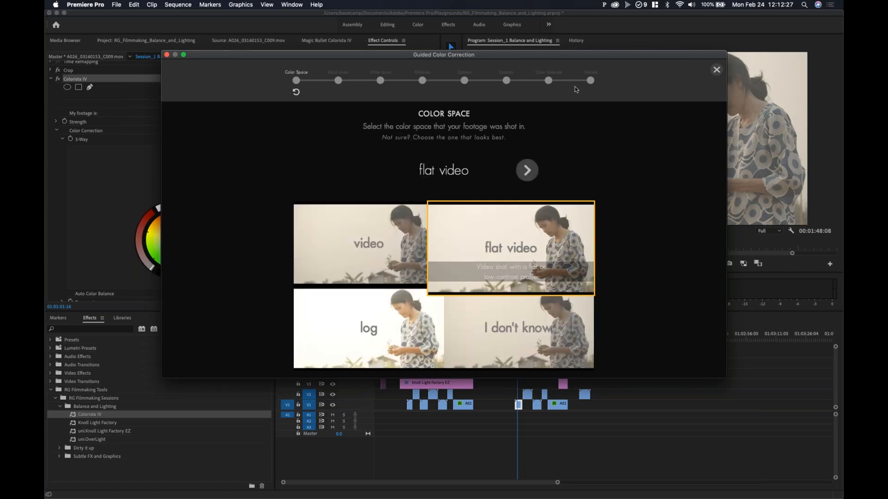
left_click(590, 81)
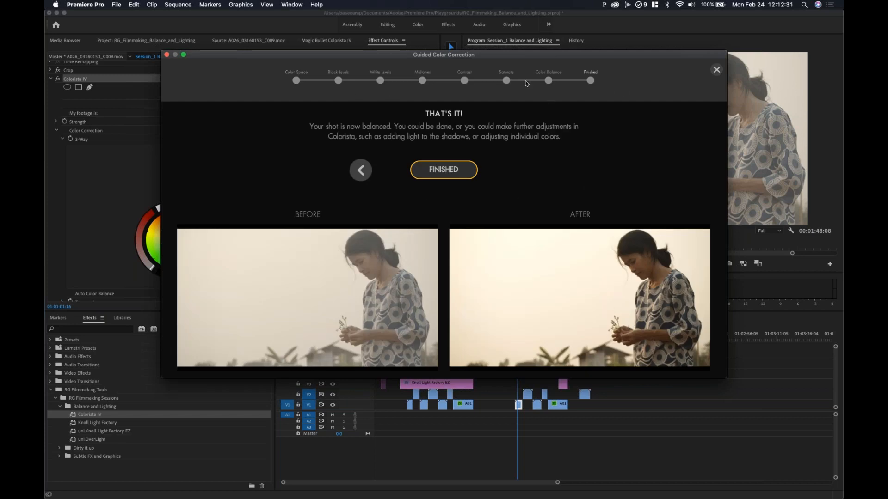
- Try log as the footage's color space and view the Finished stage's before-and-after images
left_click(297, 81)
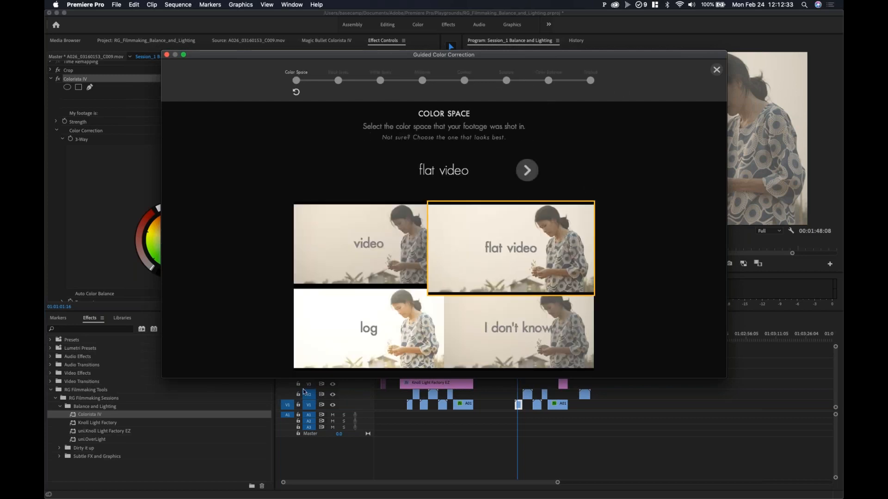
left_click(375, 324)
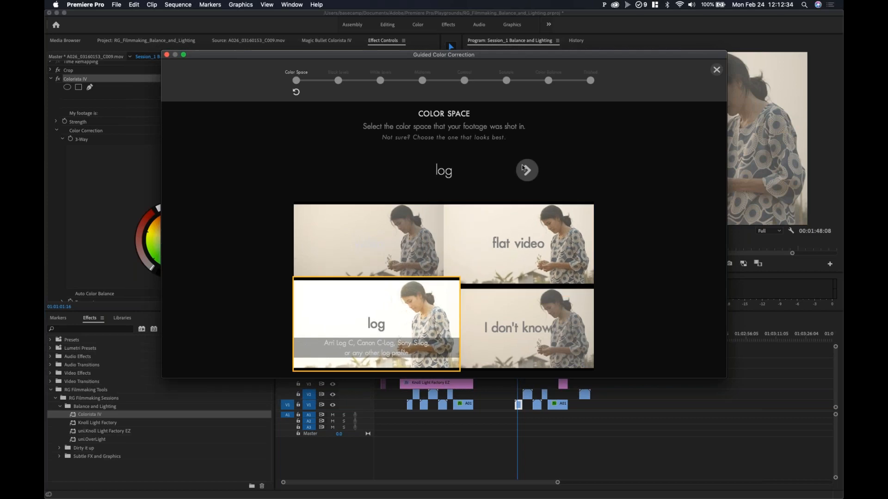
left_click(590, 80)
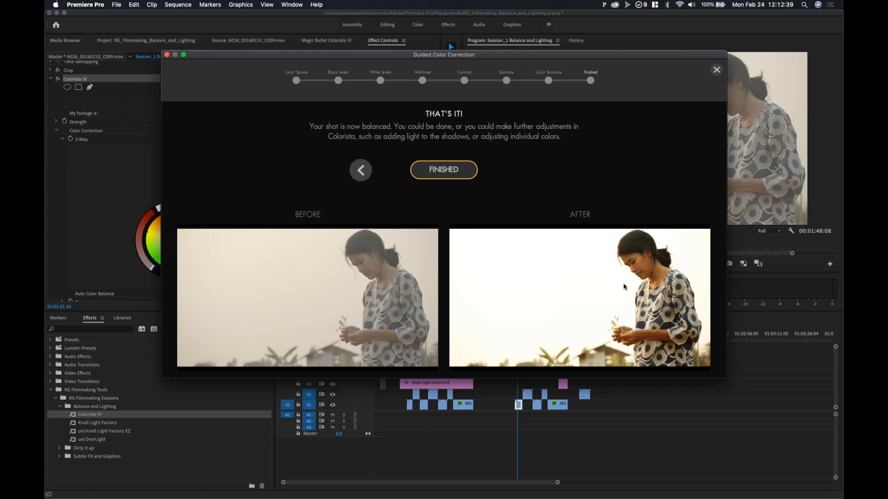
- Return the footage's color space to flat video and finish the Guided Color Correction to apply it to the clip
left_click(296, 80)
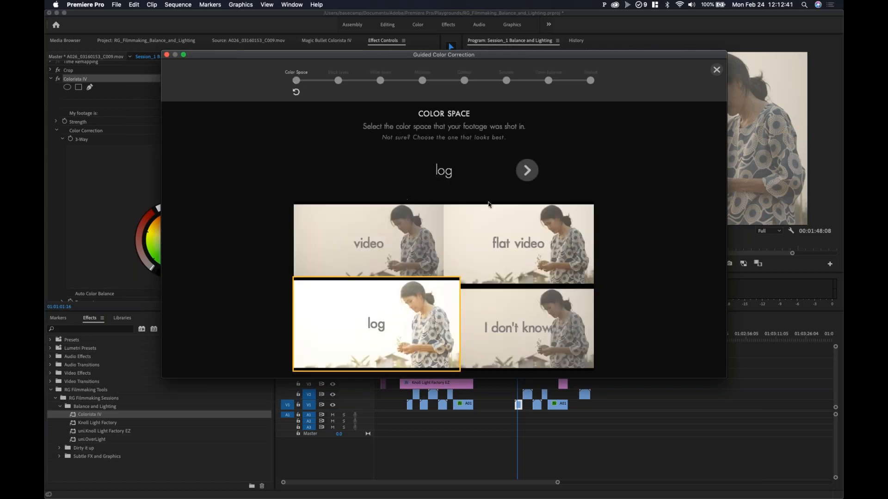
left_click(590, 81)
left_click(453, 170)
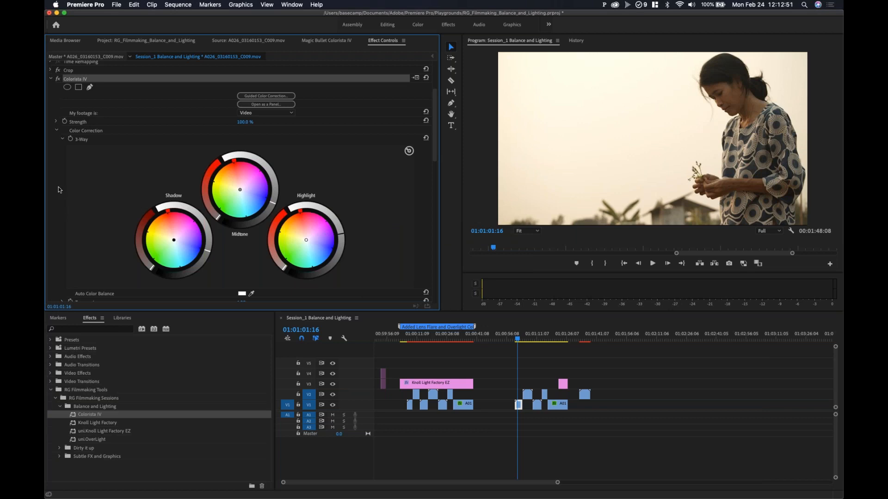
- Examine Colorista IV's 3-Way wheels, color balance, HSL, Structure and Lighting, and Tone Curve and LUT settings
scroll(61, 188, "down", 3)
scroll(61, 188, "down", 2)
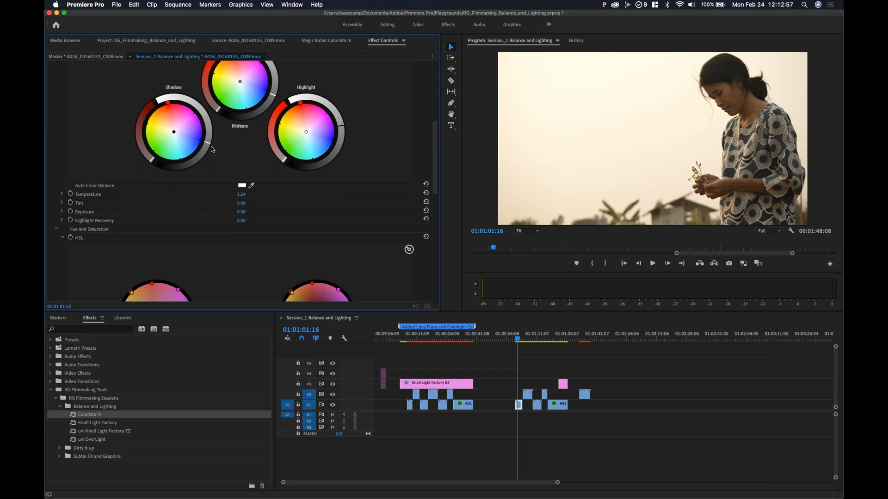
scroll(210, 162, "up", 3)
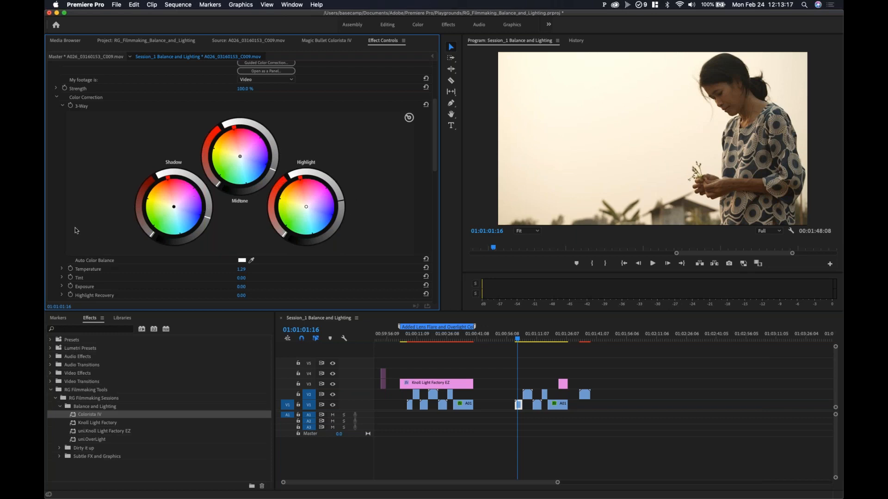
scroll(67, 245, "down", 2)
scroll(78, 258, "down", 1)
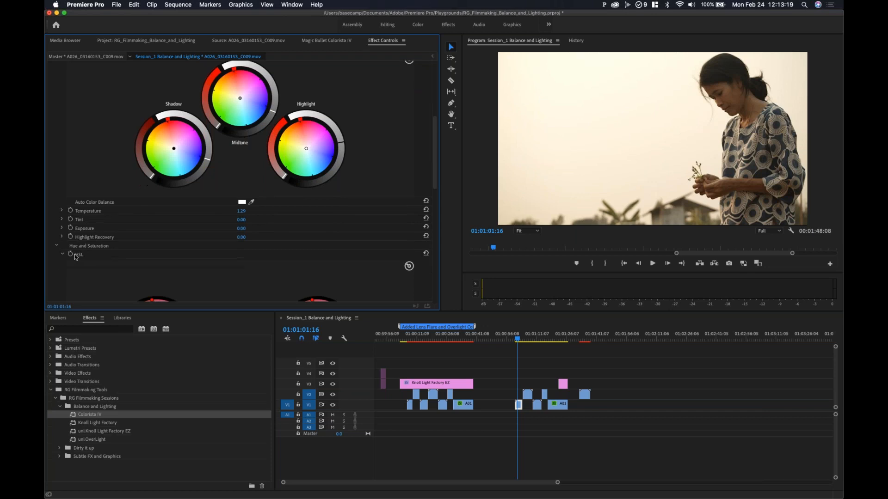
scroll(64, 246, "down", 10)
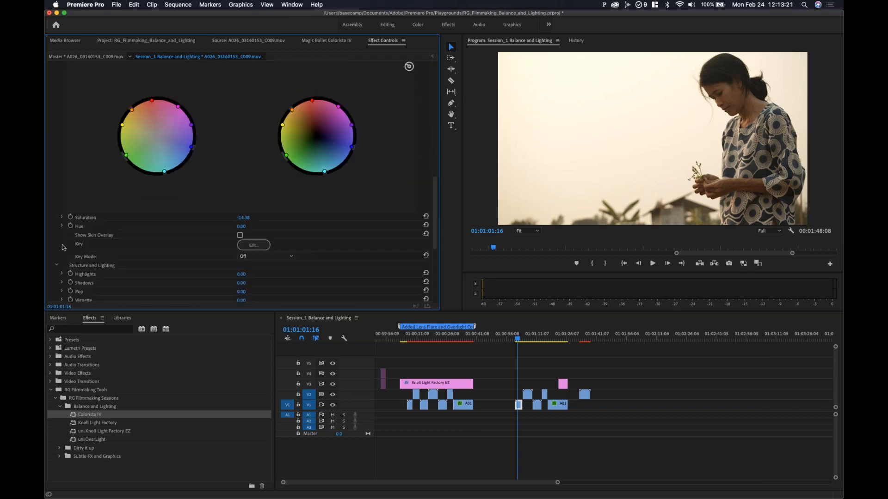
scroll(64, 248, "down", 1)
scroll(63, 247, "down", 1)
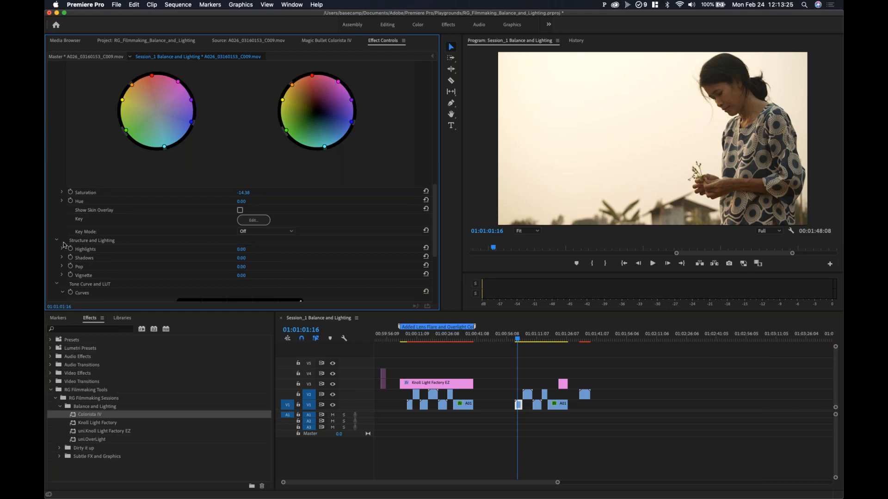
scroll(64, 245, "down", 6)
scroll(64, 245, "down", 3)
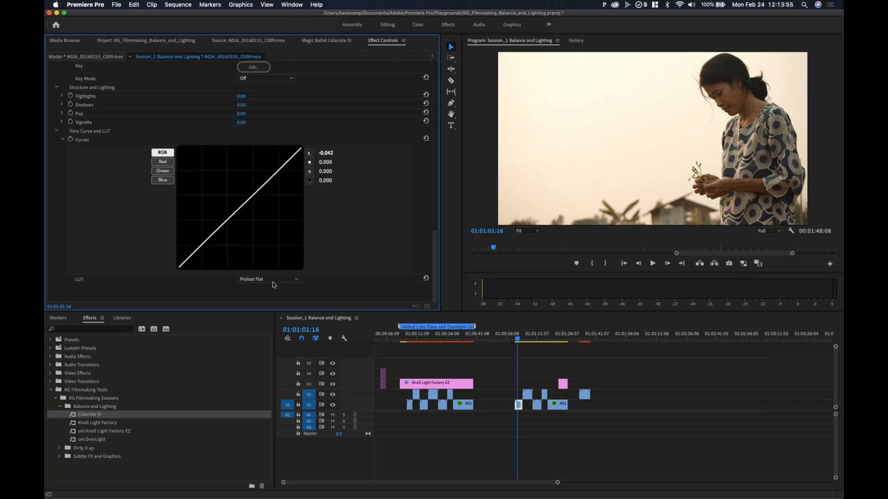
- Look through Colorista IV's available LUTs and the Import LUT option, leaving the selection as it is
left_click(296, 280)
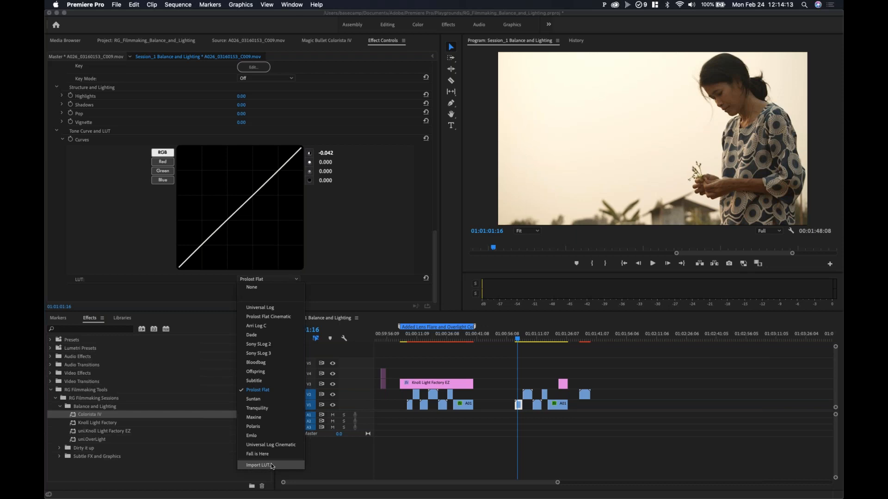
left_click(384, 190)
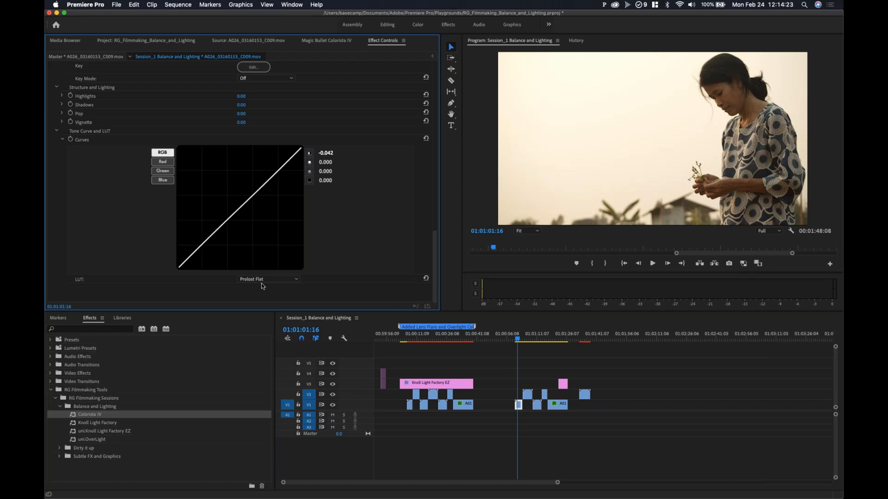
scroll(369, 251, "down", 10)
scroll(372, 250, "up", 3)
scroll(372, 250, "up", 15)
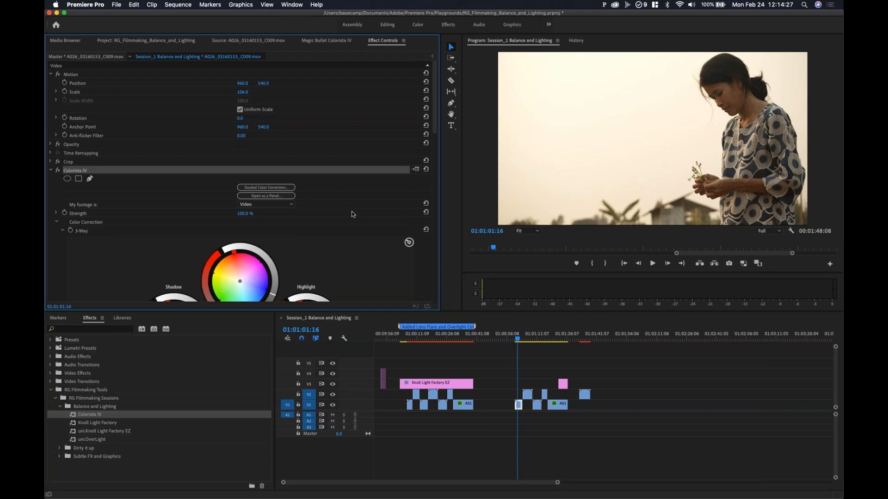
- Collapse Colorista IV's settings and apply uni.OverLight to the V1 clip of the woman, selecting the new effect
left_click(51, 171)
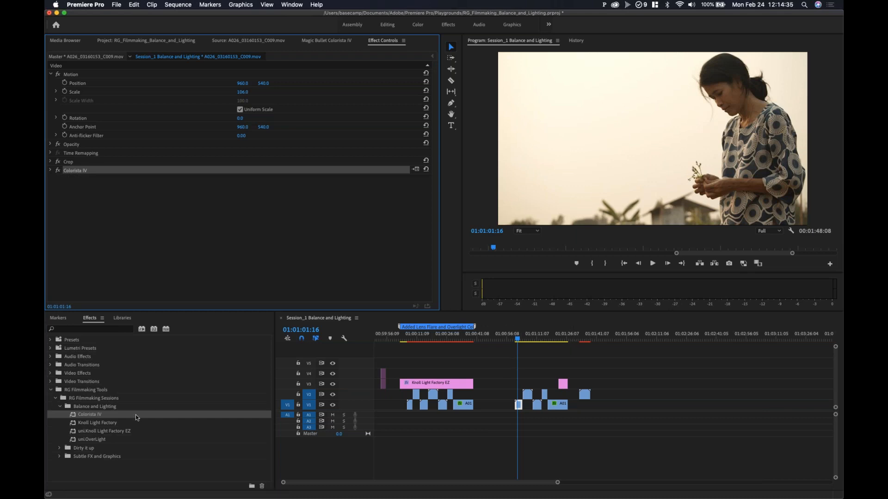
left_click(95, 440)
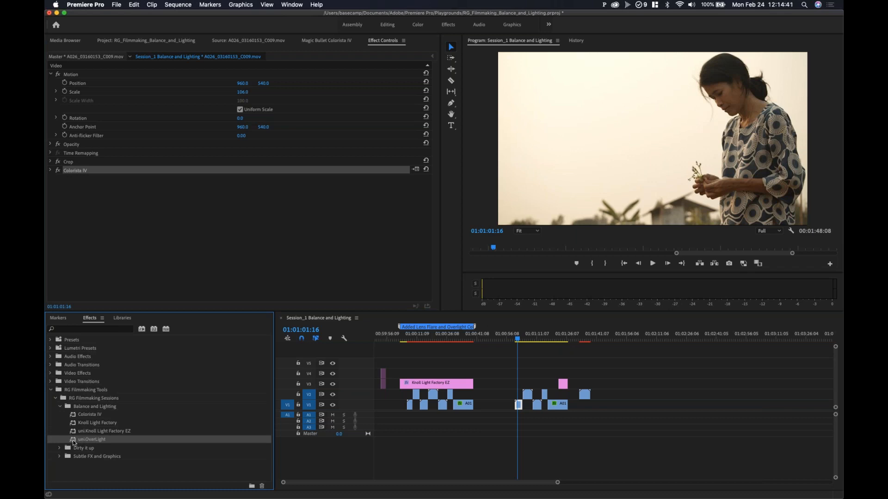
left_click_drag(74, 444, 518, 405)
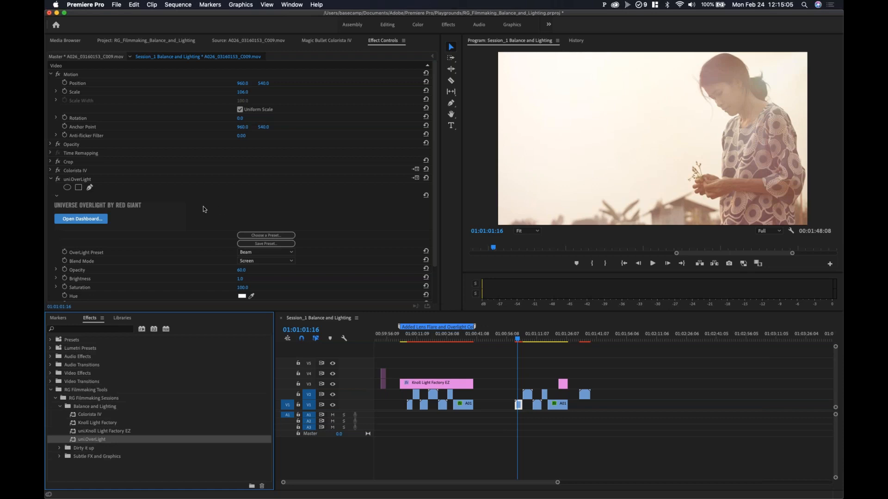
left_click(80, 181)
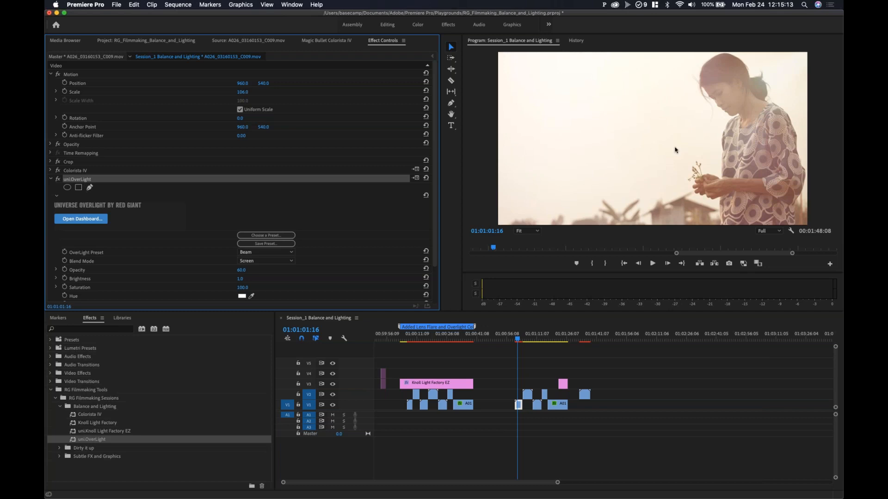
- Find OverLight in the Stylize category of the RG Universe Dashboard, put the dashboard away, and look over the effect's settings
left_click_drag(842, 107, 379, 68)
left_click(298, 184)
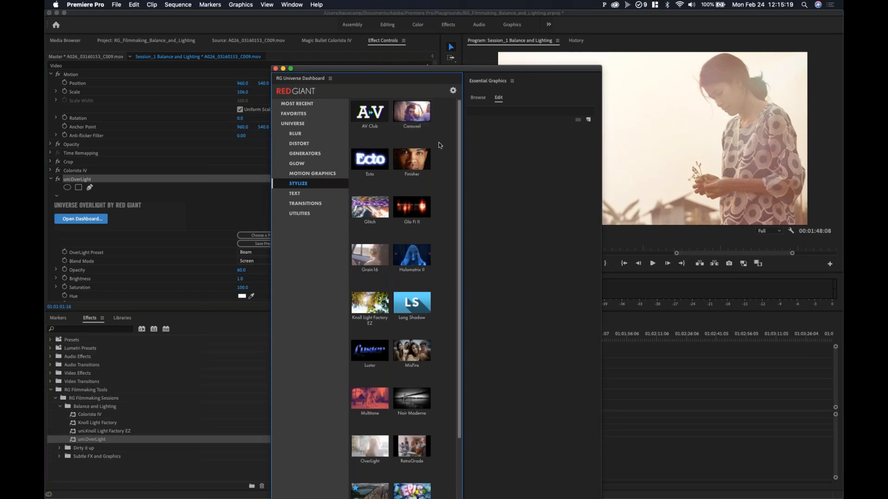
scroll(439, 145, "down", 3)
mouse_move(369, 373)
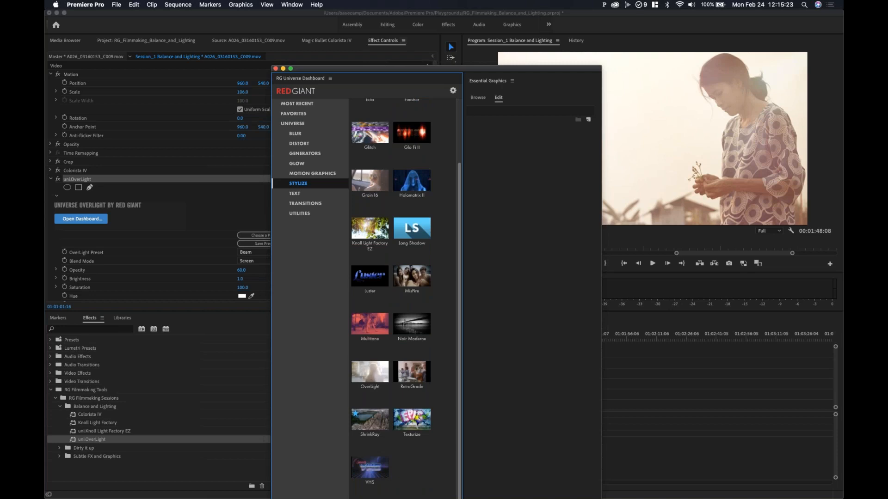
left_click_drag(364, 68, 843, 32)
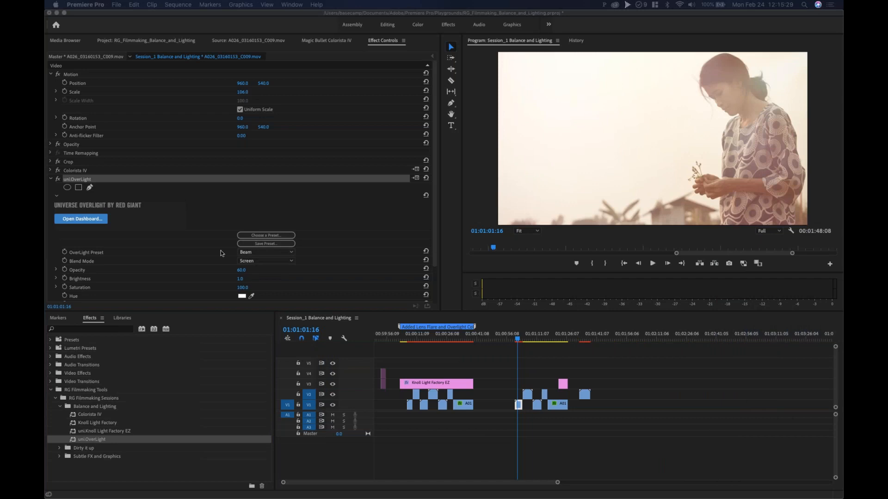
scroll(220, 253, "down", 3)
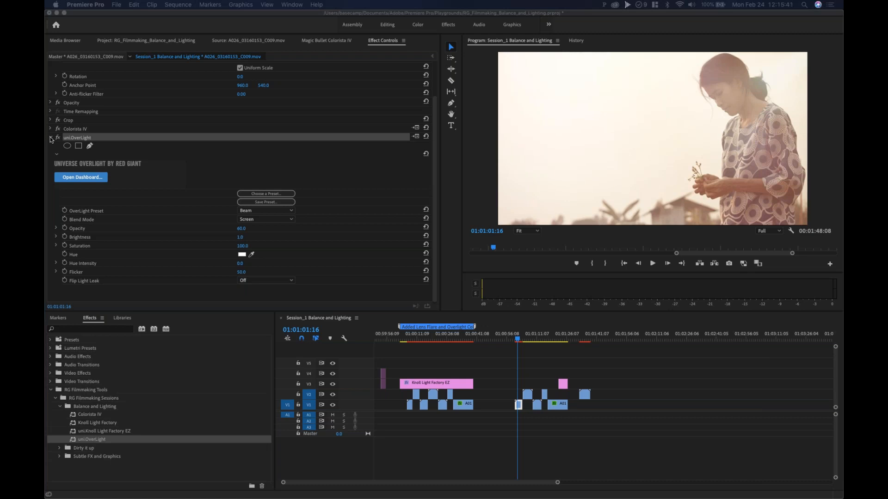
- Load the Natural_Overlight__.mov source clip and scrub through it to examine its natural light leak
left_click(268, 42)
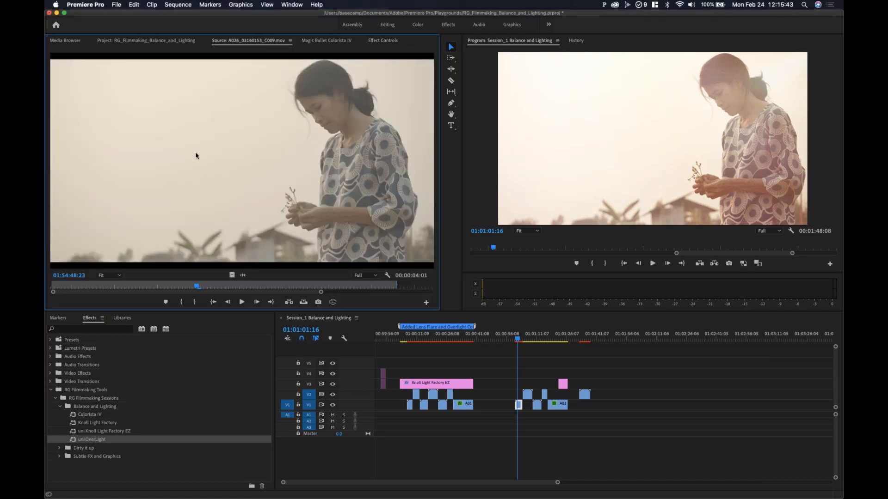
left_click(290, 41)
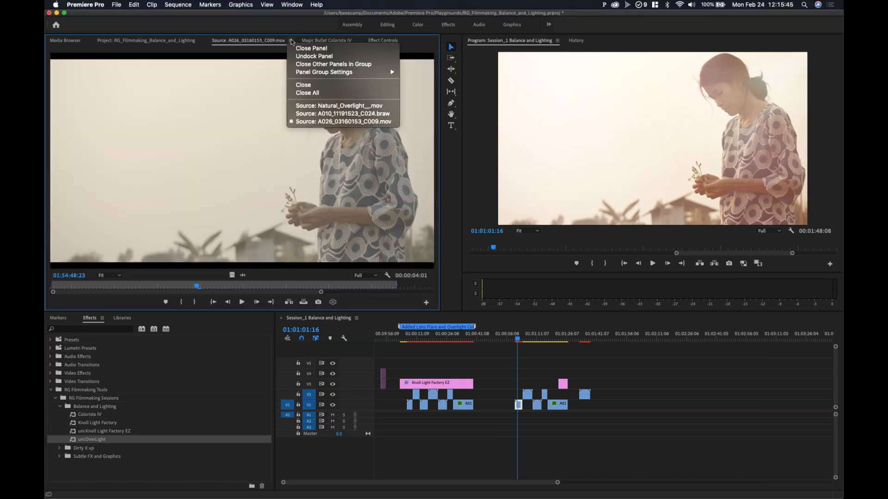
left_click(310, 105)
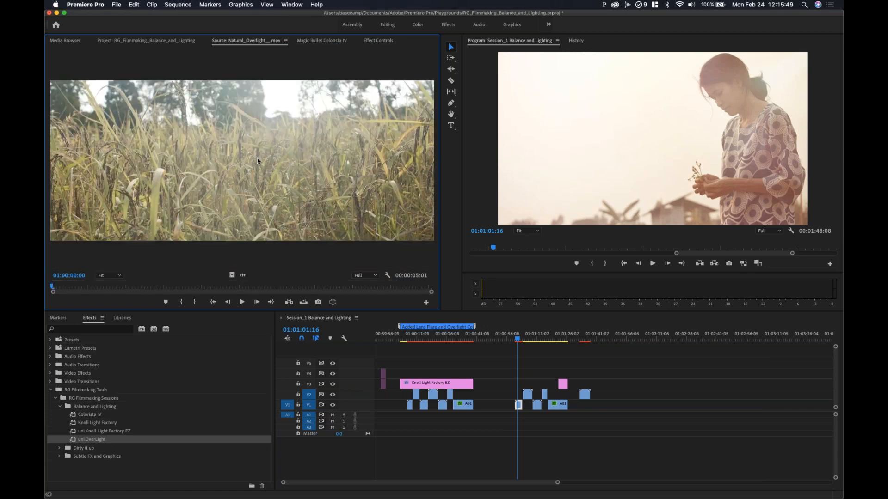
left_click_drag(117, 288, 396, 289)
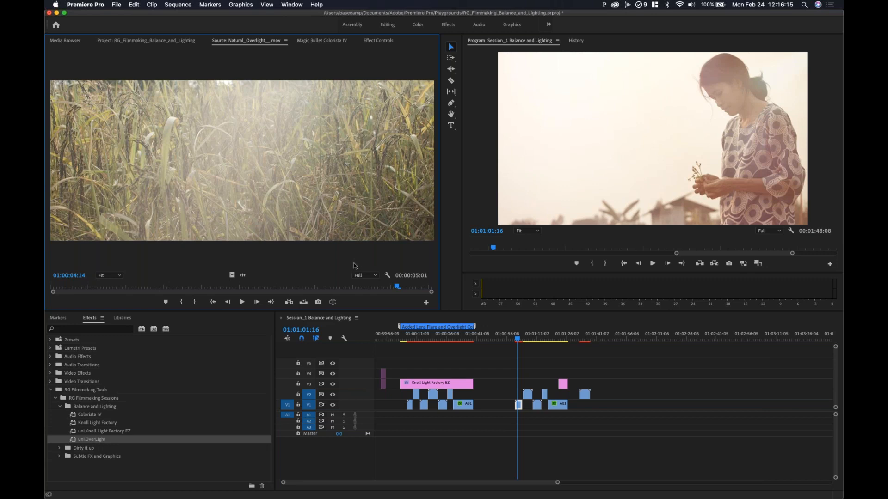
- Load the A010_11191523_C024.braw source clip and play the grass shot near its marker to study the natural light
left_click(286, 41)
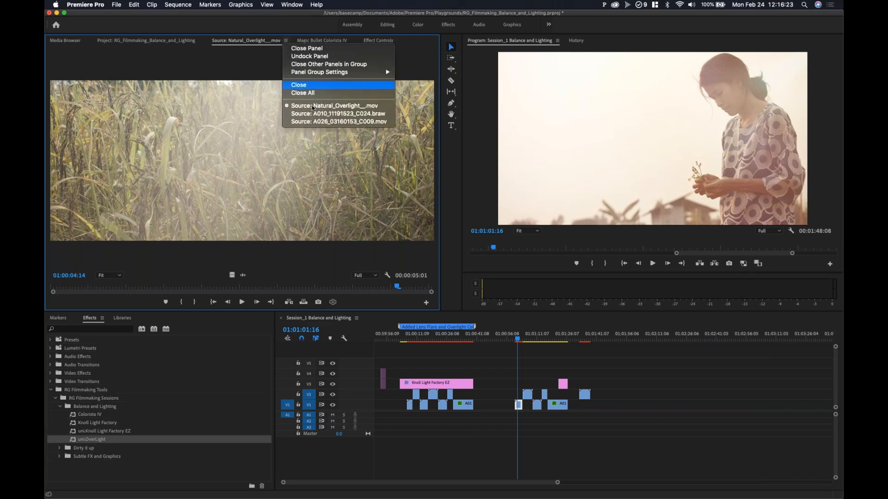
left_click(323, 113)
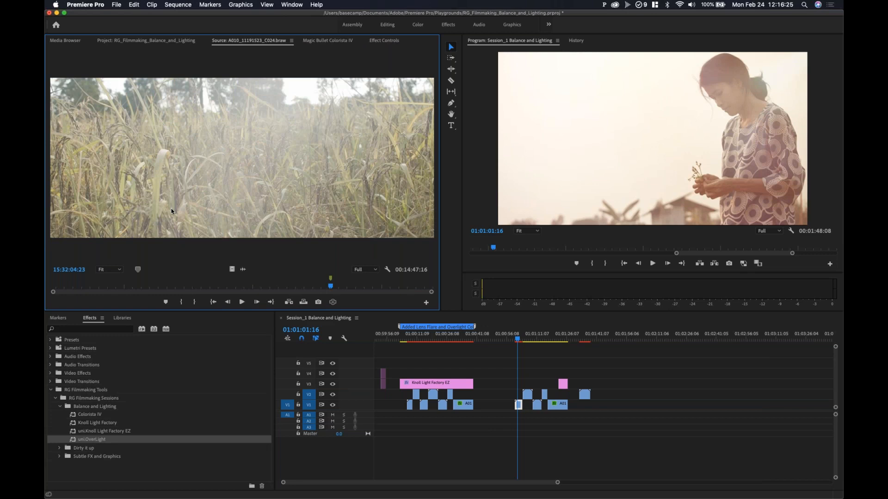
left_click_drag(330, 288, 330, 290)
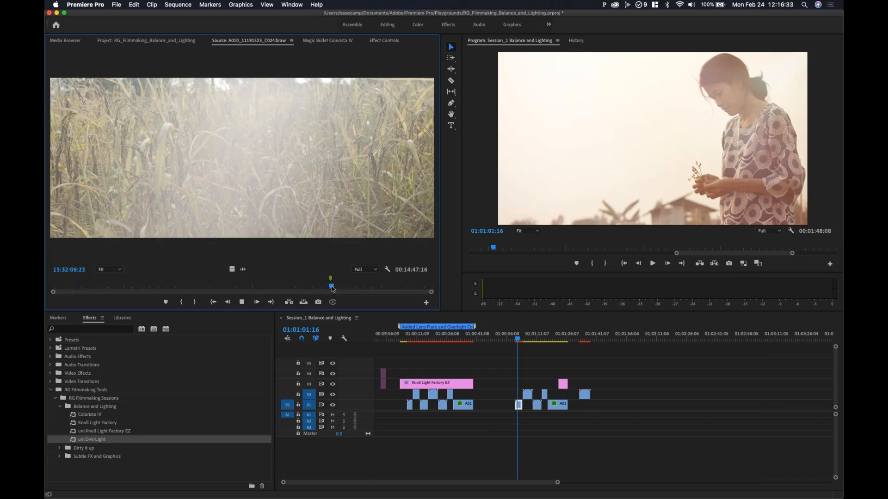
left_click_drag(333, 290, 332, 290)
key("space")
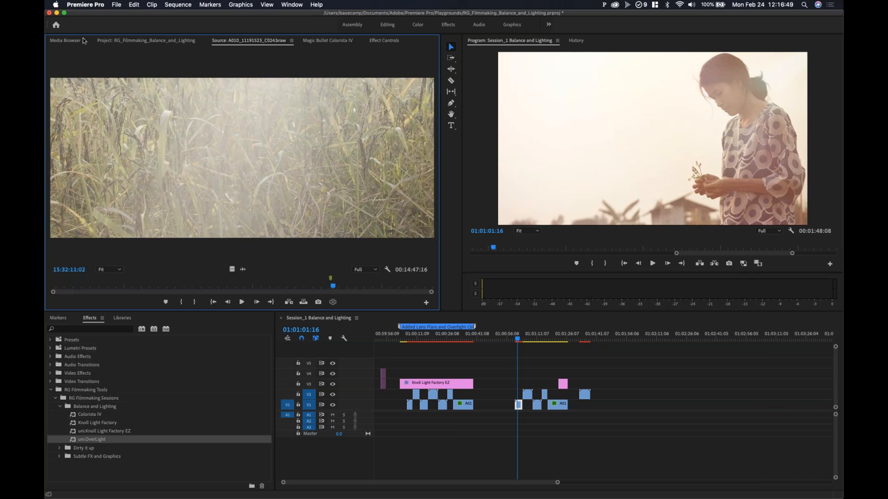
- Browse the A010 raw footage thumbnails in the Media Browser
left_click(68, 40)
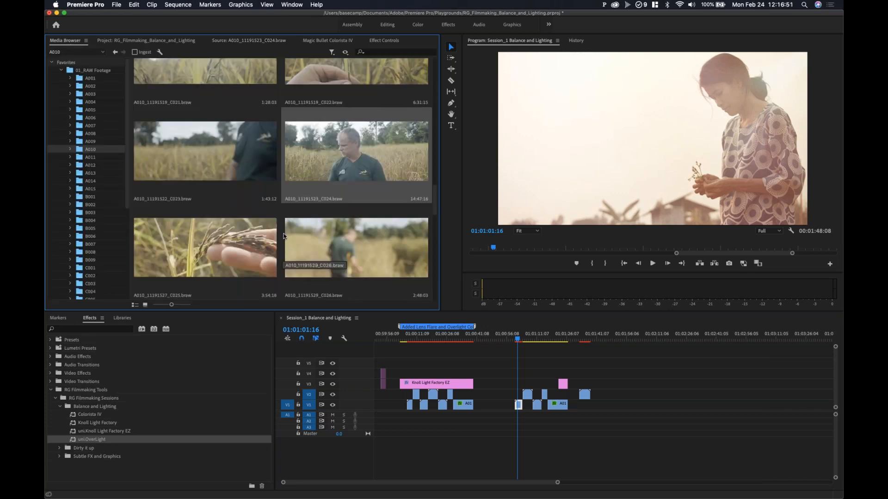
scroll(296, 245, "down", 3)
scroll(195, 194, "up", 1)
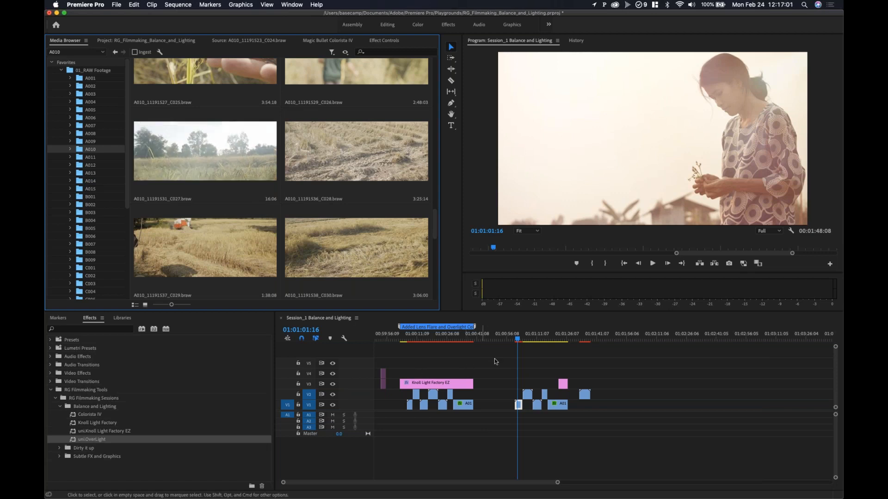
- Zoom the timeline in around the ungraded clips and move the playhead to 01:01:02:10 to preview the OverLight effect
left_click(521, 355)
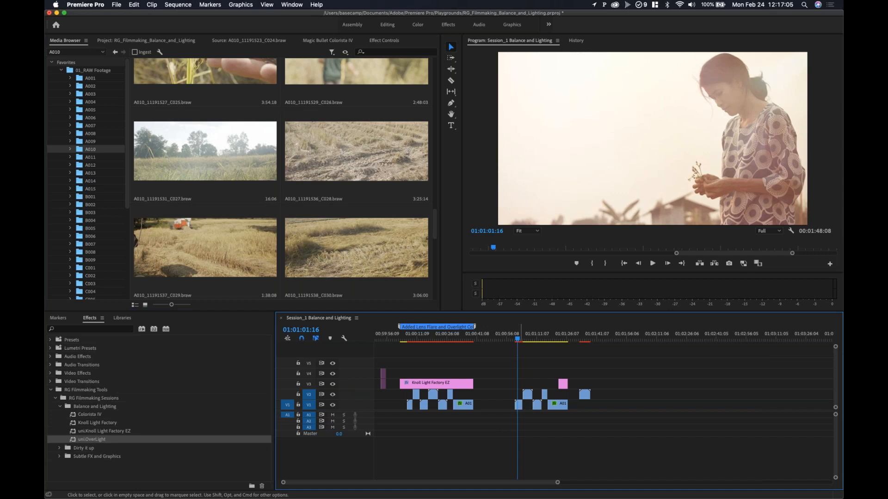
key("equal")
key("equal")
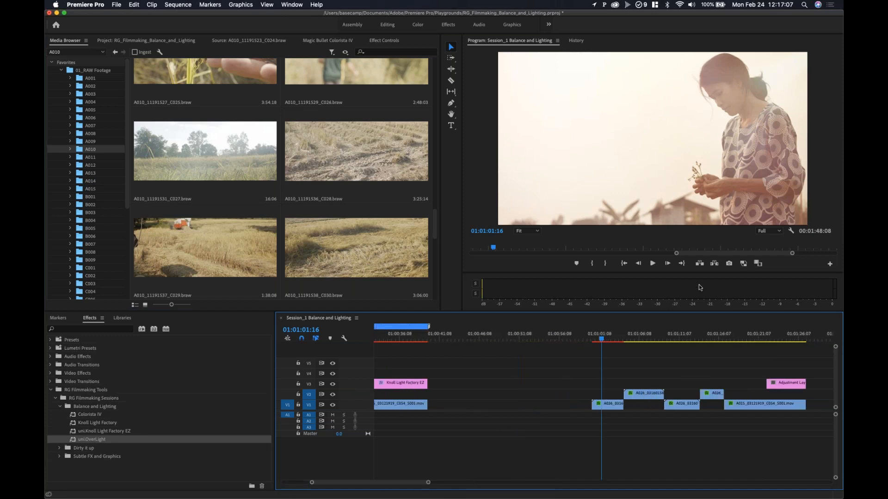
left_click(603, 340)
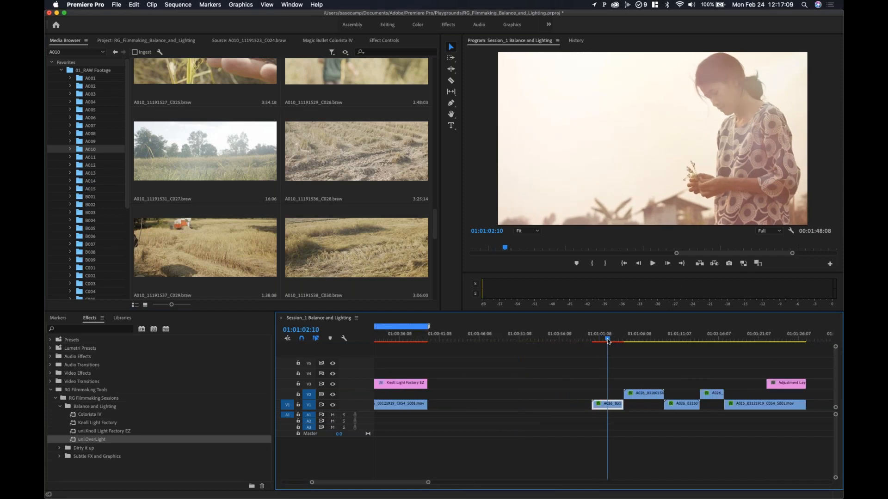
- Try the Circles, Corner Glow and Ghost OverLight presets on the selected clip, settle on Glow, and preview it
left_click_drag(605, 342, 607, 343)
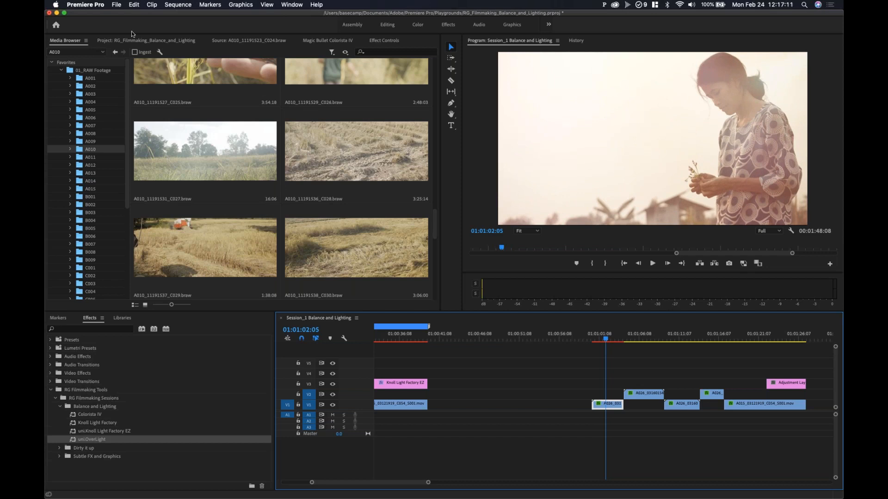
left_click(385, 41)
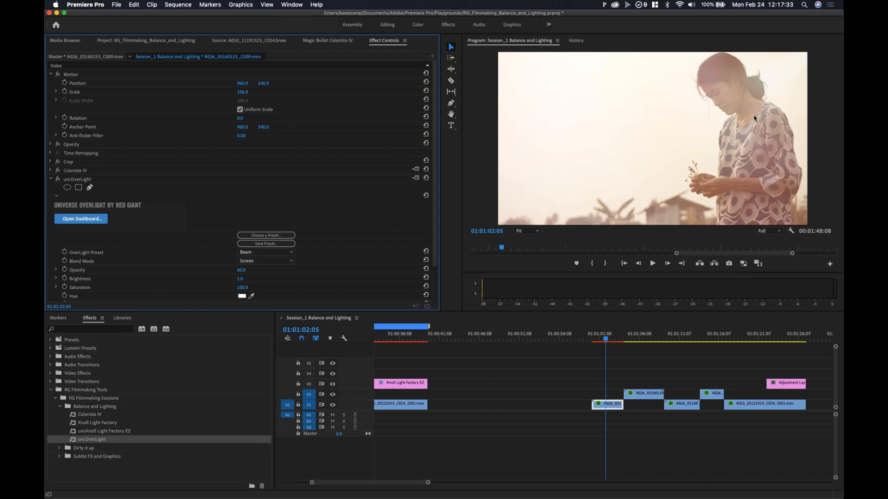
left_click(246, 251)
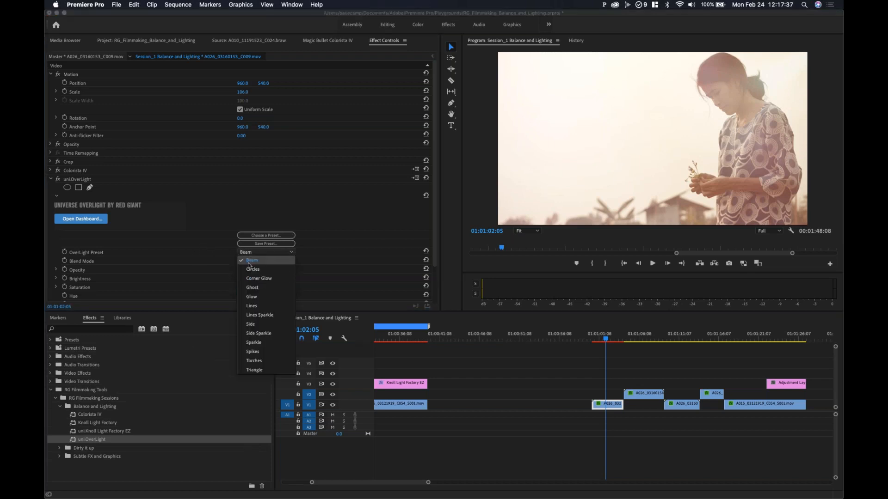
left_click(251, 271)
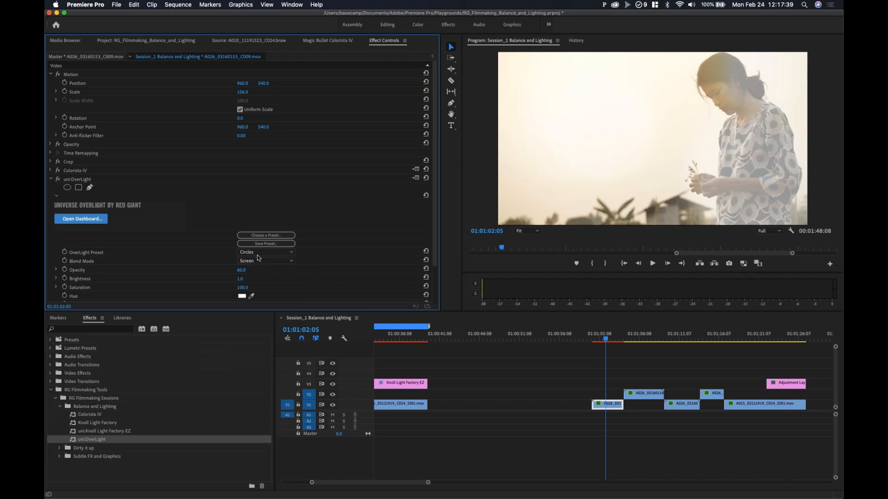
left_click(257, 251)
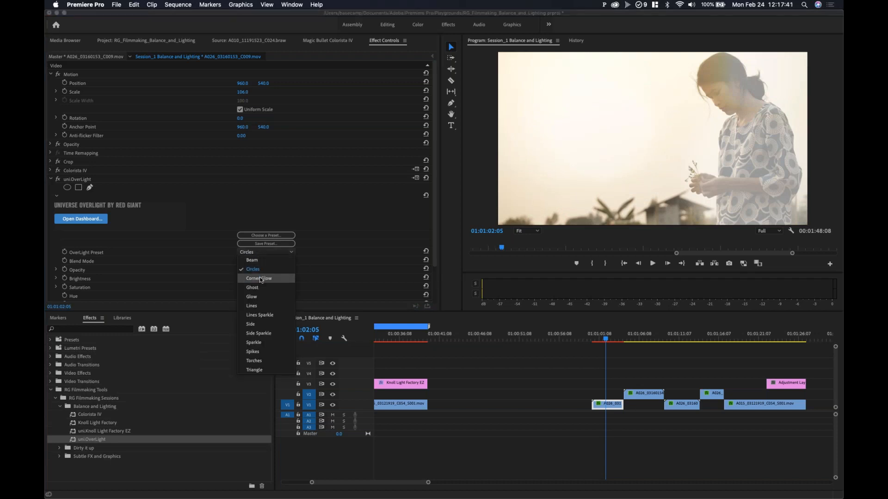
left_click(262, 279)
left_click(260, 253)
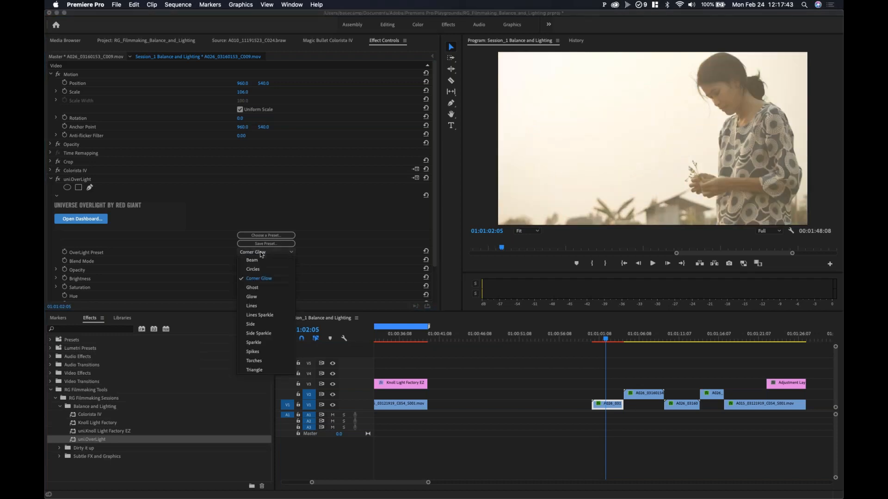
left_click(256, 287)
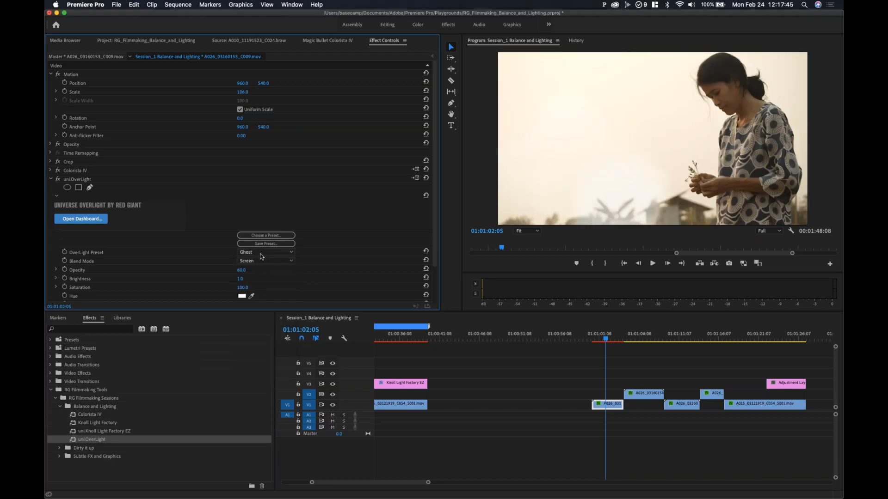
left_click(257, 252)
left_click(255, 297)
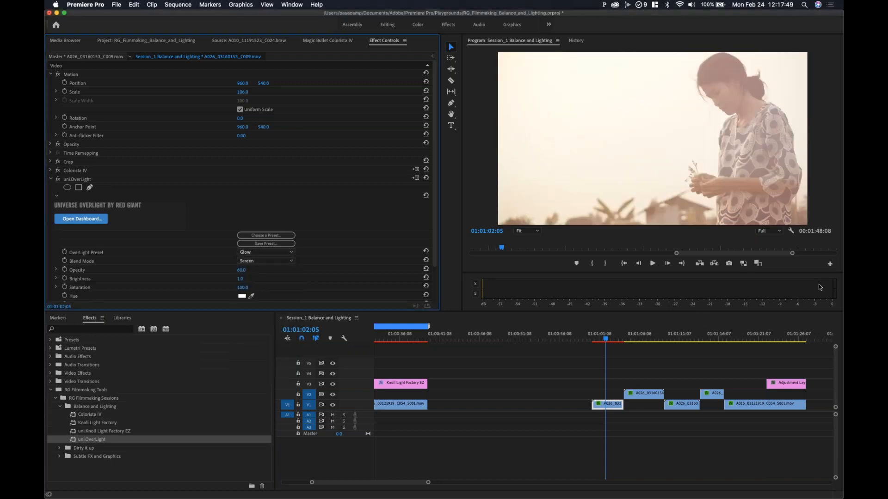
mouse_move(601, 334)
left_mouse_down()
mouse_move(617, 339)
mouse_move(604, 340)
left_mouse_up()
- Set the uni.OverLight Flicker to 80 and preview the light around 01:01:01:18
scroll(180, 244, "down", 5)
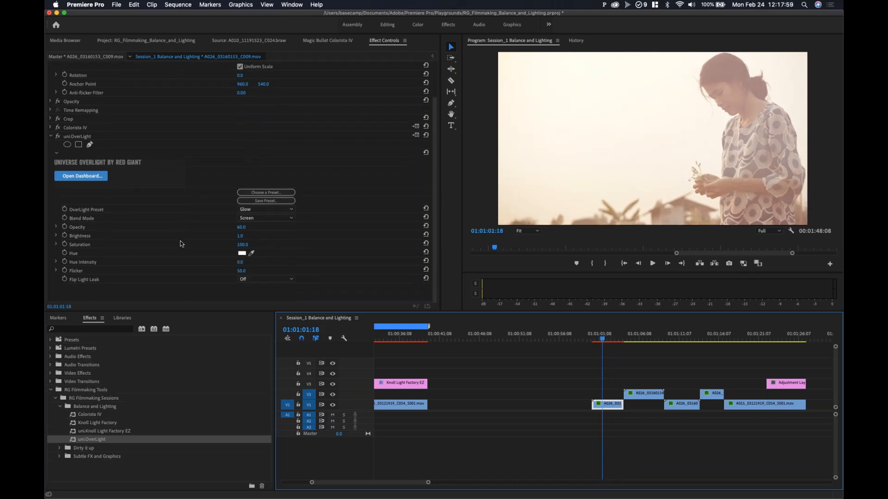
left_click(241, 271)
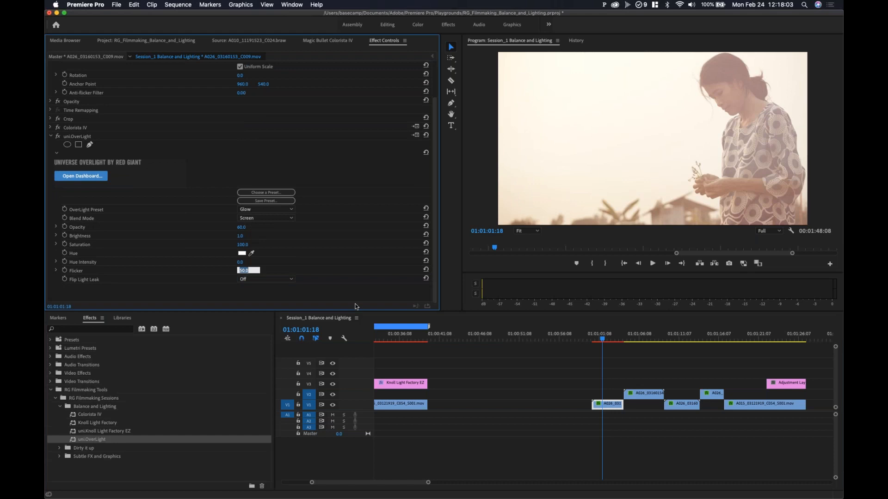
type("80")
key("Return")
mouse_move(603, 340)
left_mouse_down()
mouse_move(612, 340)
mouse_move(595, 340)
mouse_move(614, 343)
mouse_move(602, 342)
left_mouse_up()
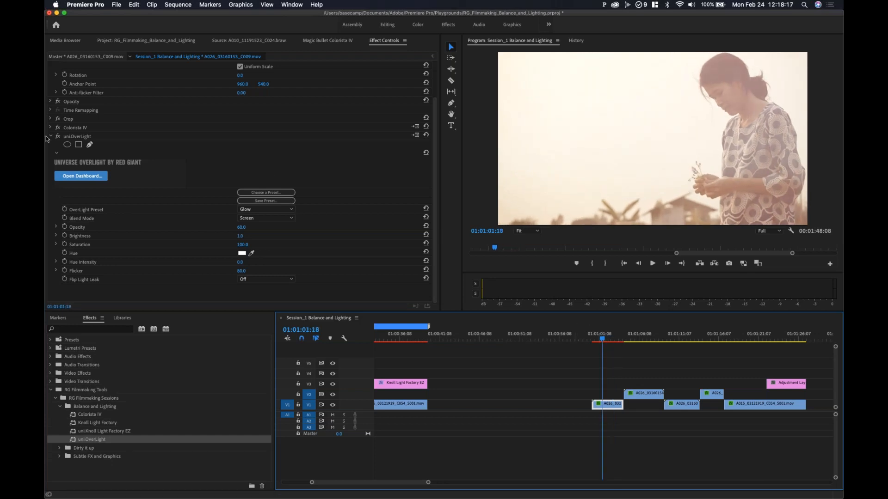
left_click(69, 138)
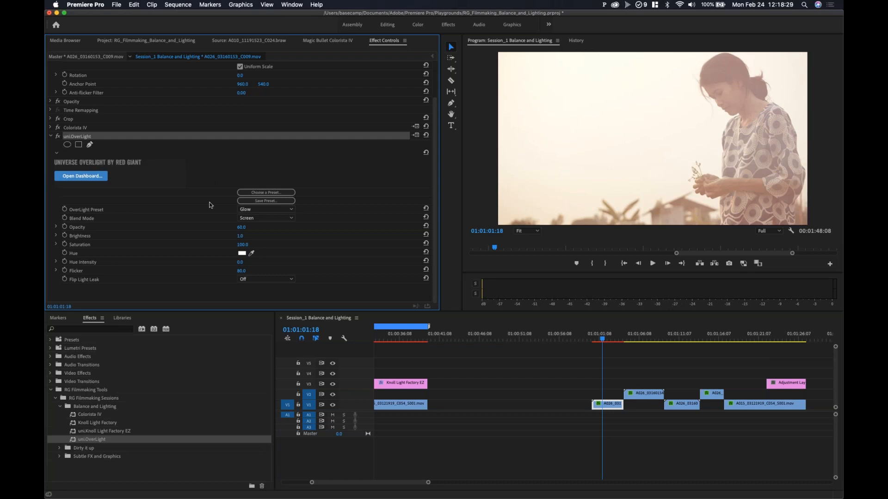
left_click(346, 183)
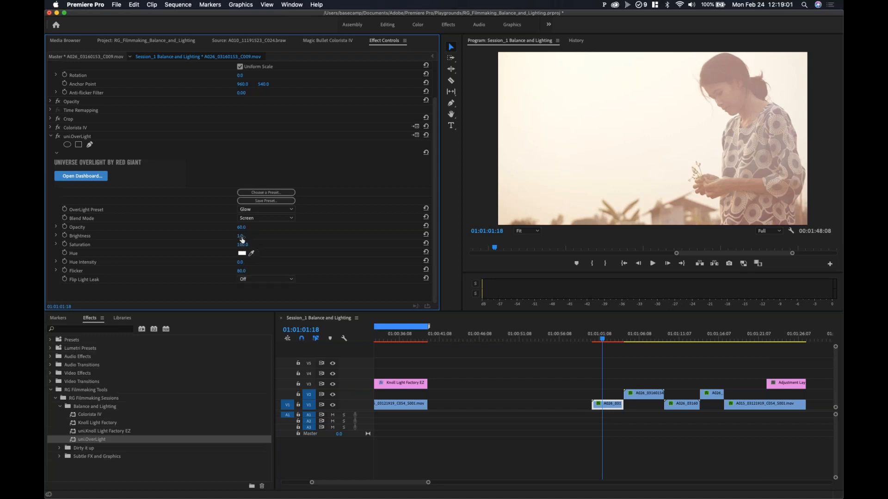
- Raise the uni.OverLight Brightness to 2.0 and preview the brighter light leak on the clip
left_click_drag(243, 240, 242, 240)
left_click(601, 337)
mouse_move(601, 337)
left_mouse_down()
mouse_move(611, 339)
mouse_move(602, 341)
left_mouse_up()
- Set Flip Light Leak to Both and scrub through the clip to check the flipped light
left_click(327, 278)
left_click(256, 280)
left_click(252, 314)
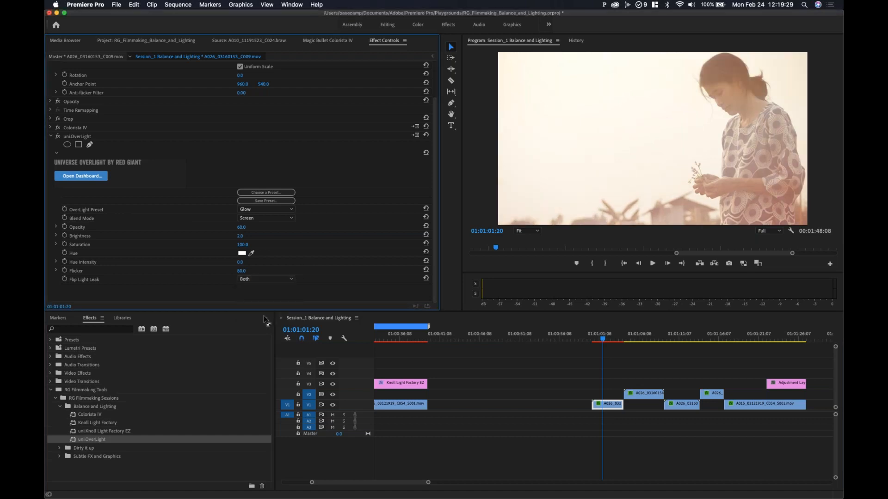
mouse_move(607, 341)
left_mouse_down()
mouse_move(593, 344)
mouse_move(608, 348)
left_mouse_up()
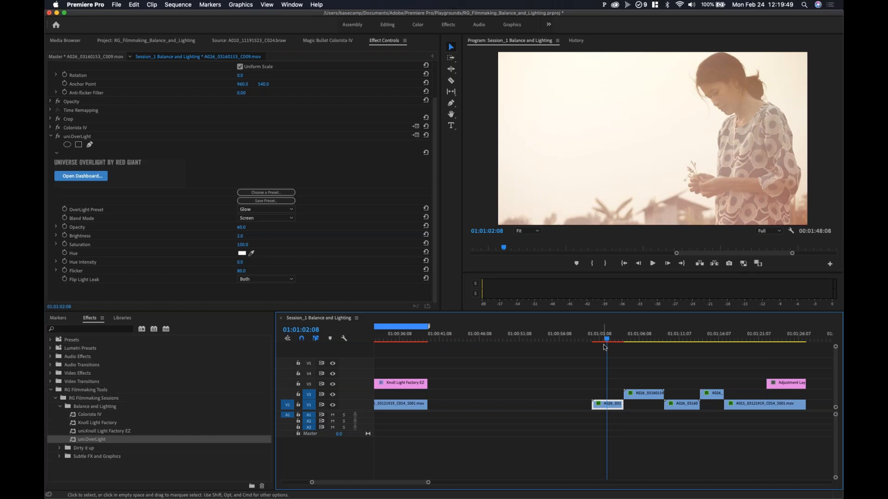
mouse_move(601, 337)
left_mouse_down()
mouse_move(624, 346)
mouse_move(603, 347)
mouse_move(611, 350)
left_mouse_up()
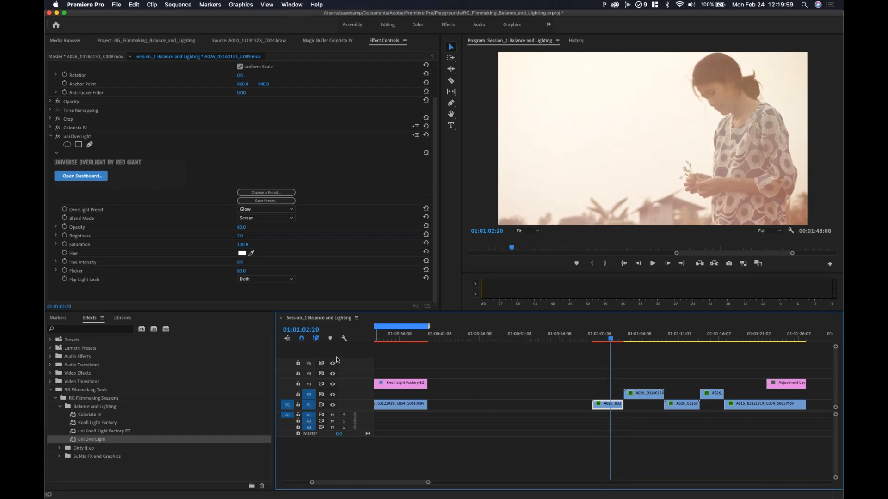
left_click_drag(598, 339, 610, 341)
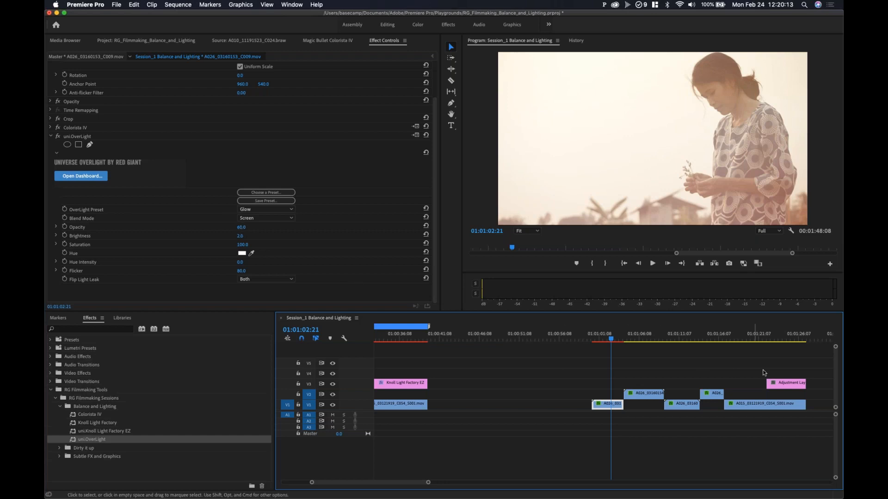
- Move the adjustment layer to V4, trim it to the first ungraded clip's length, and shift it above the third clip
left_click_drag(782, 383, 615, 376)
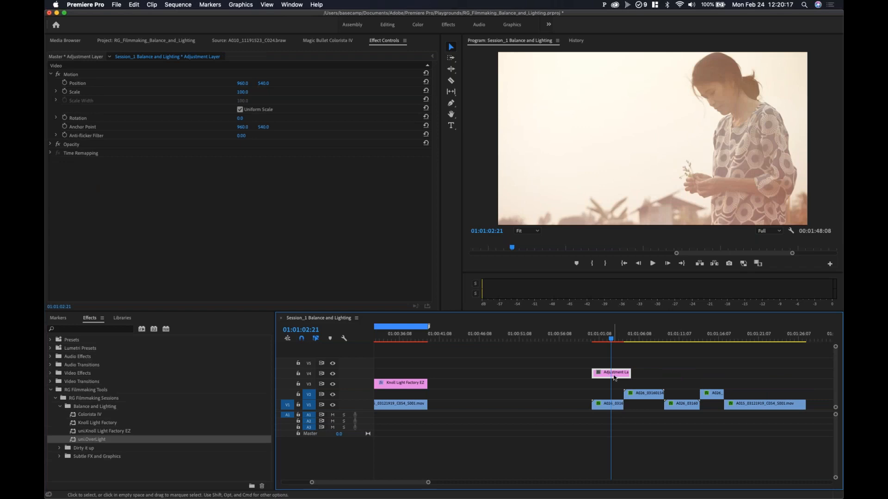
left_click_drag(626, 373, 623, 373)
left_click_drag(607, 373, 633, 373)
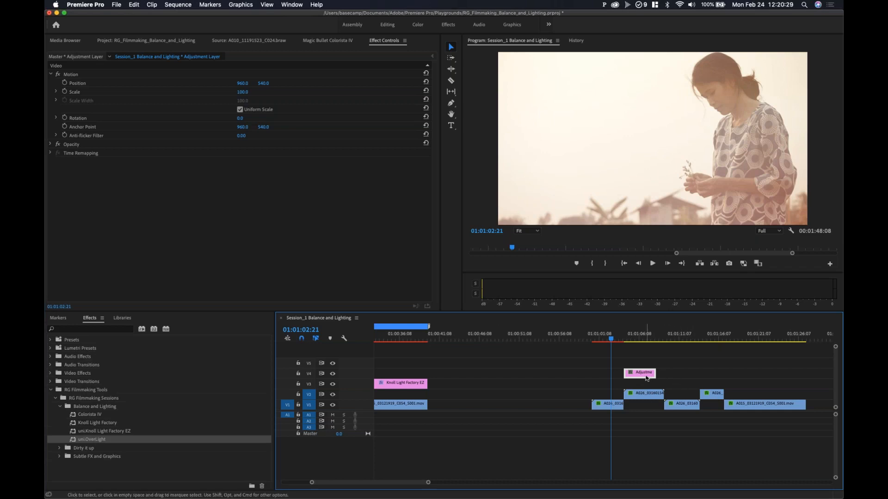
left_click_drag(647, 378, 687, 378)
- Compare the first ungraded clip at 01:01:02:01 with Colorista IV Strength at 0% and back at 100%, and review its grade settings
left_click(605, 341)
left_click_drag(606, 340, 606, 340)
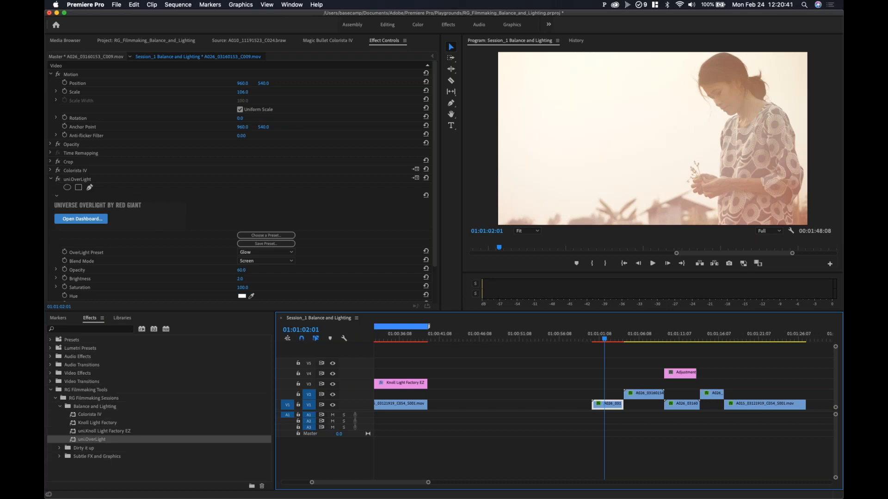
left_click(50, 171)
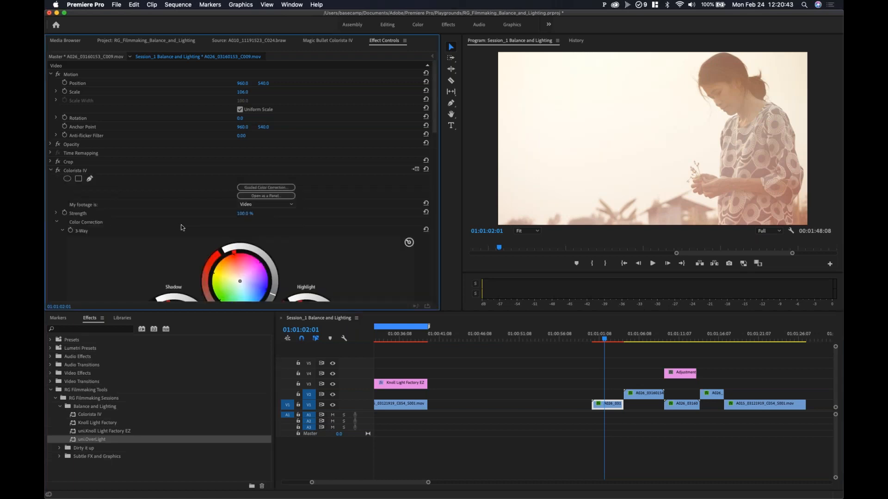
left_click(248, 213)
left_click(271, 215)
left_click(245, 215)
left_click(270, 215)
left_click_drag(242, 218, 242, 218)
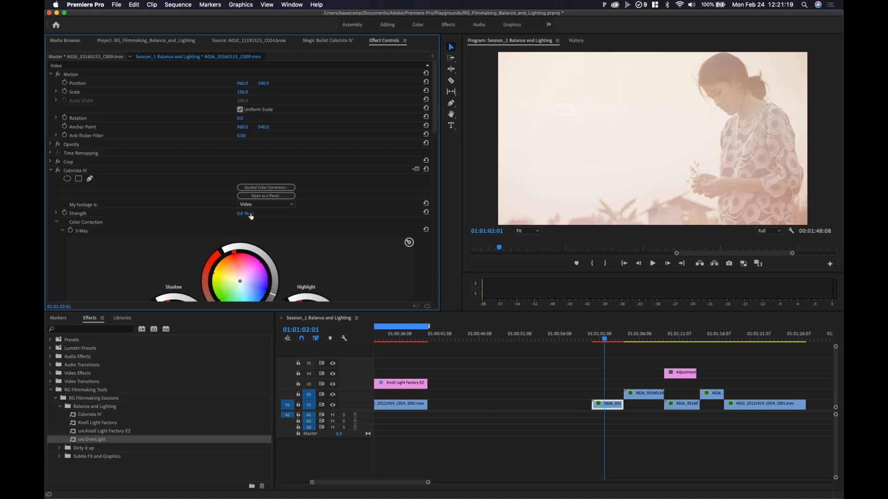
left_click_drag(242, 218, 242, 218)
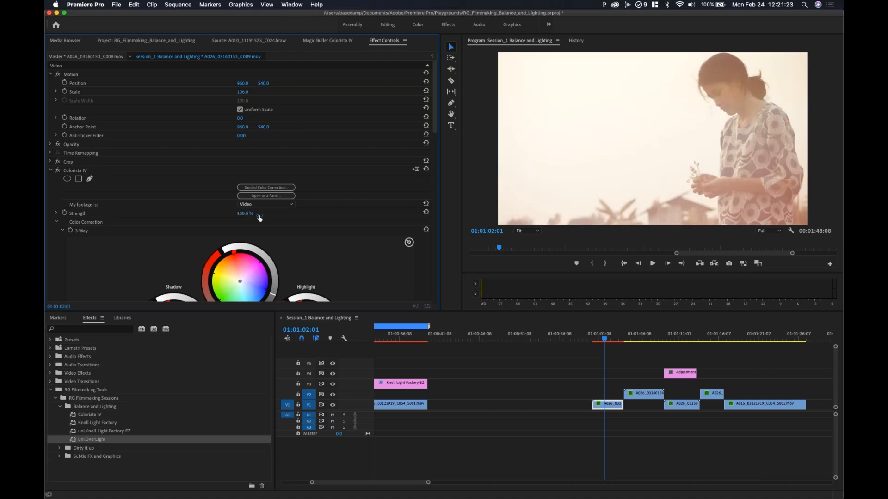
scroll(132, 234, "down", 1)
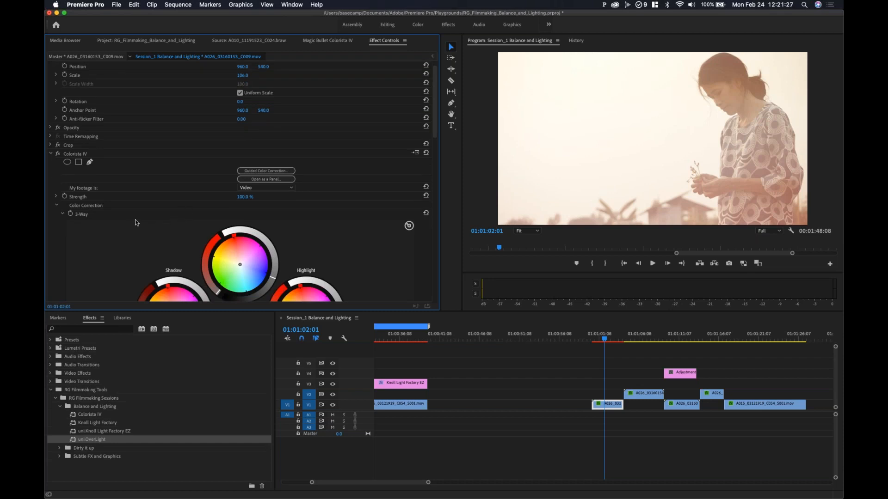
scroll(138, 228, "down", 1)
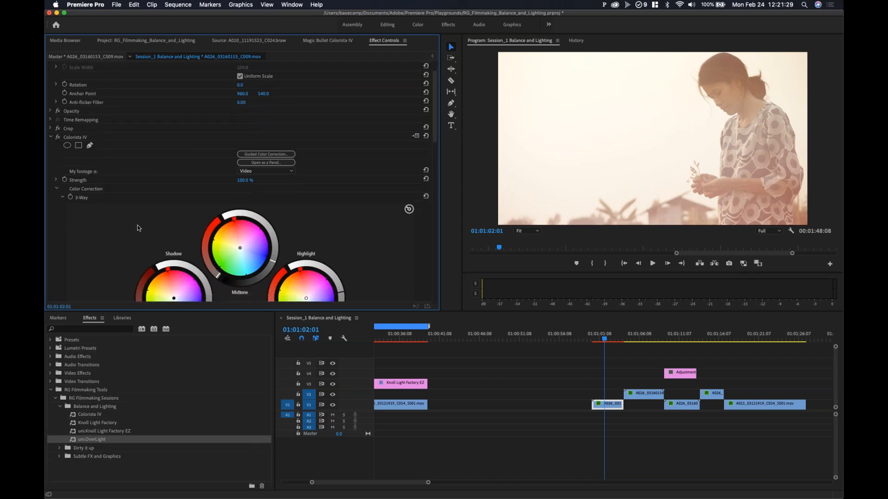
scroll(137, 226, "down", 1)
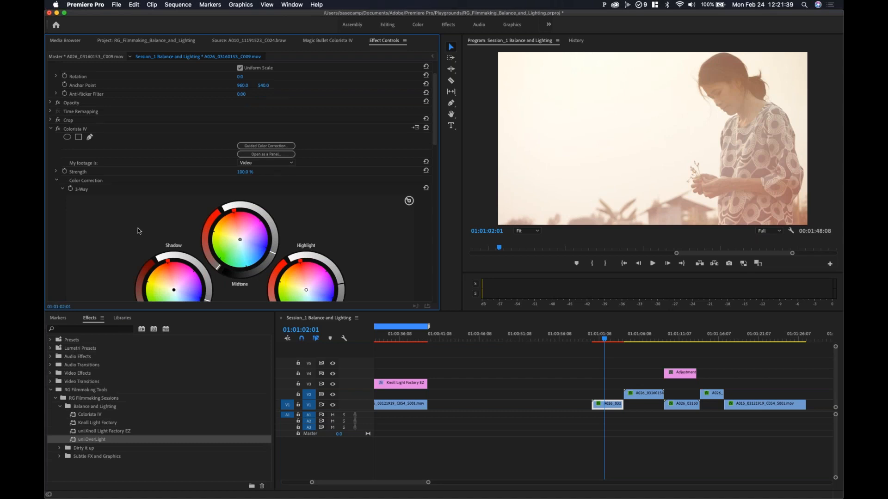
left_click(51, 130)
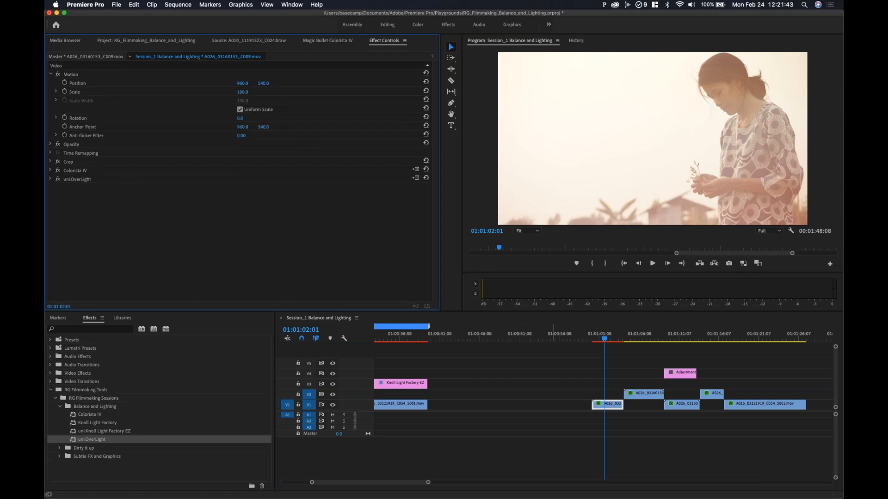
- Try lowering Colorista IV's Structure and Lighting Shadows on the clip, reset the value, and scrub to 01:01:03:10
mouse_move(602, 338)
left_mouse_down()
mouse_move(626, 339)
mouse_move(606, 339)
left_mouse_up()
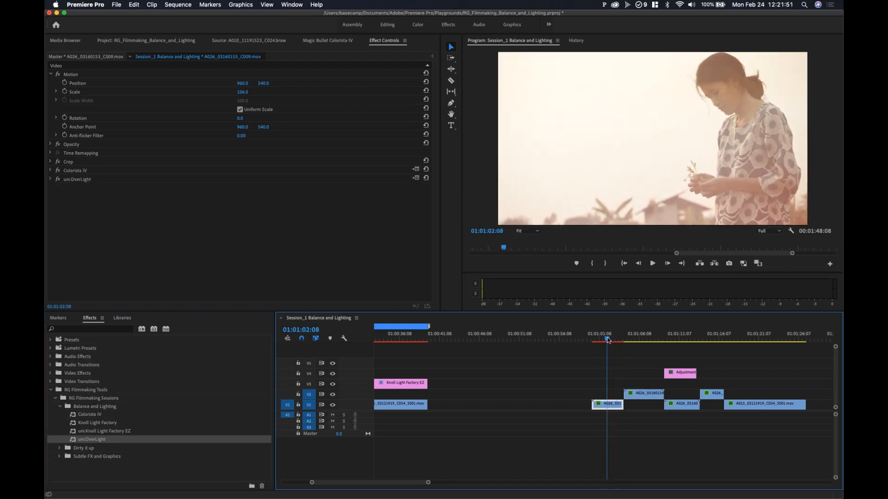
left_click(51, 170)
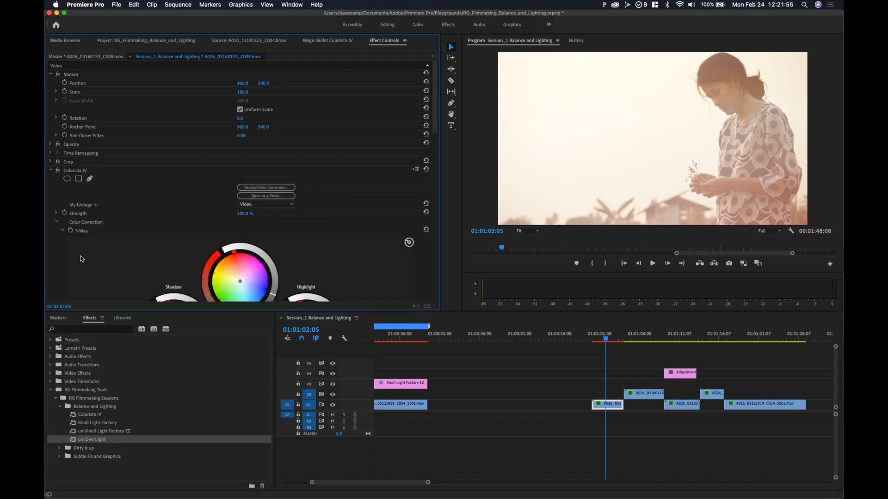
scroll(91, 243, "down", 3)
scroll(91, 245, "down", 5)
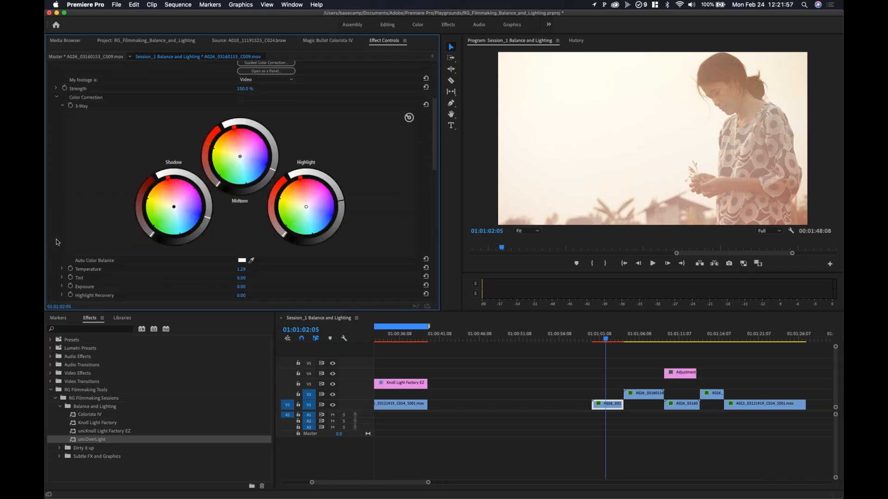
scroll(56, 242, "down", 1)
scroll(123, 261, "down", 2)
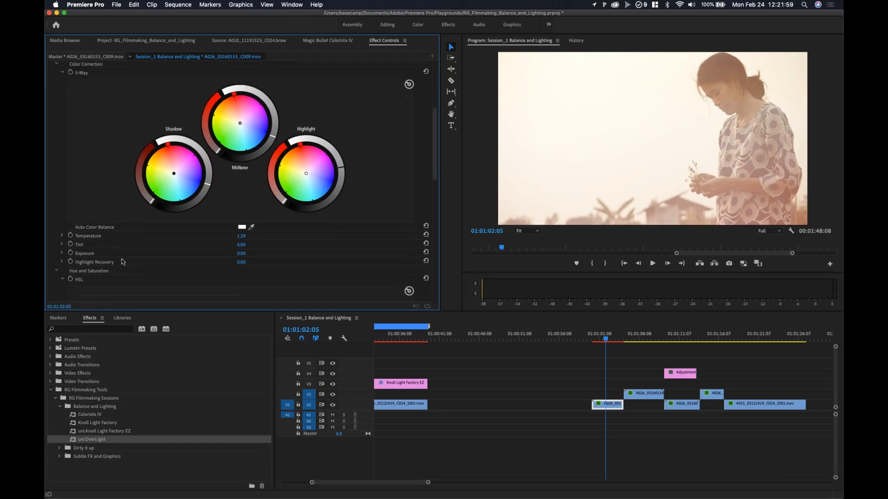
scroll(123, 262, "down", 10)
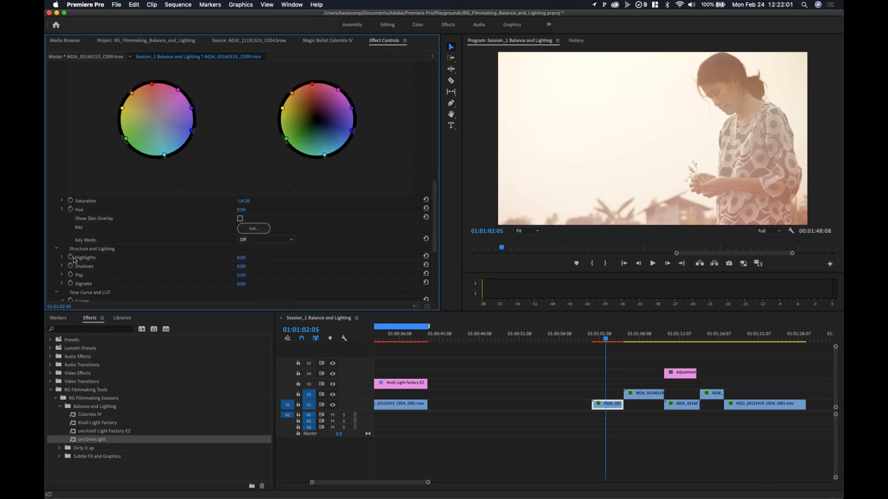
scroll(73, 257, "down", 3)
scroll(99, 246, "down", 2)
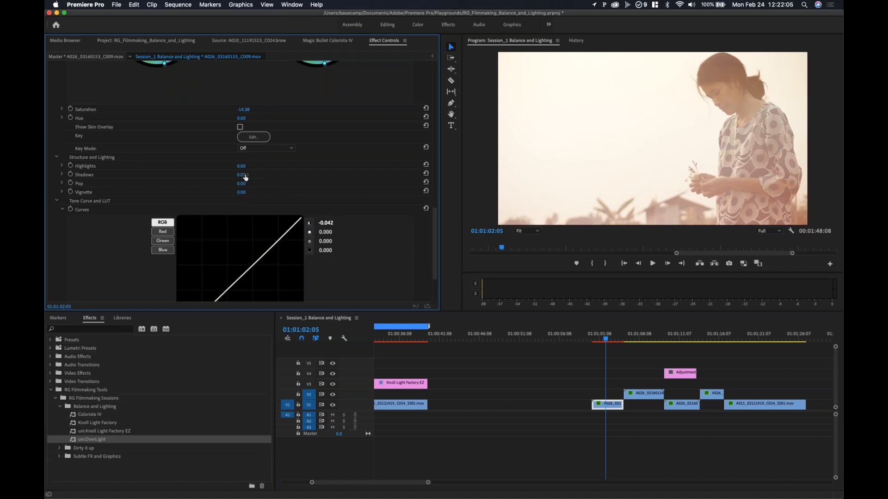
left_click_drag(245, 177, 233, 177)
left_click(426, 174)
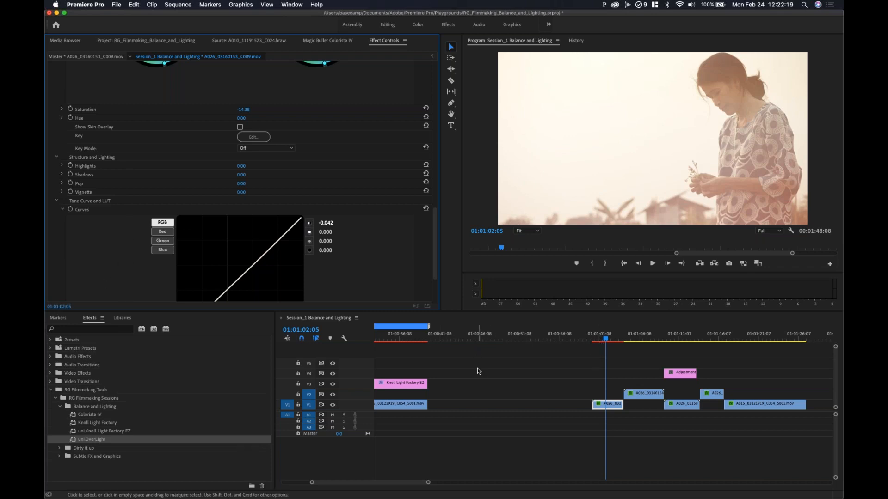
left_click_drag(599, 337, 617, 336)
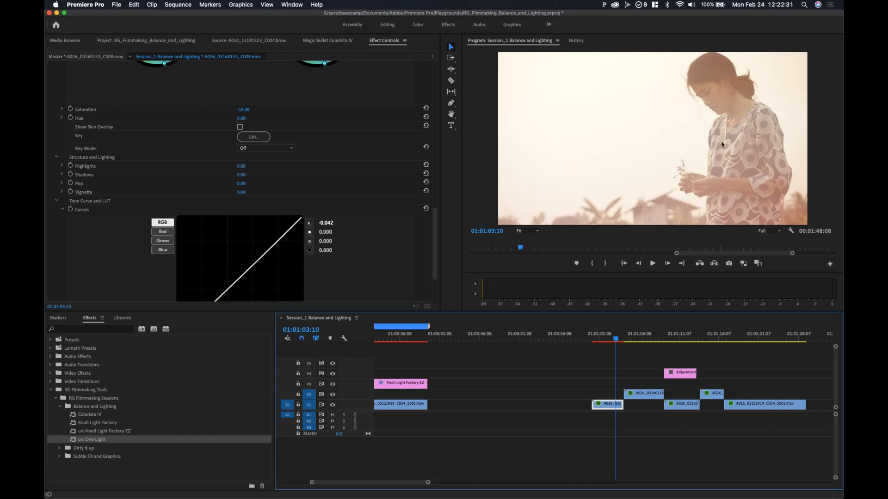
- Check the ungraded close-up at 01:01:14:21, then hide track V3 and scrub to the graded close-up at 01:00:28:09
left_click(707, 336)
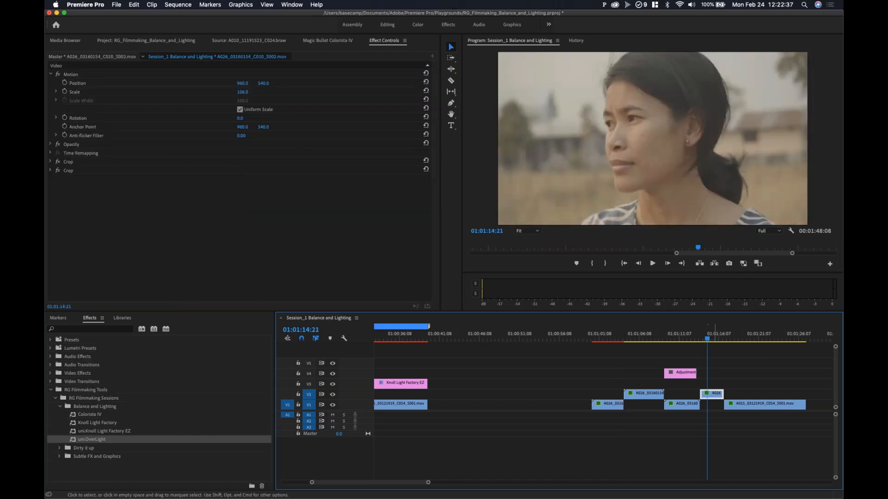
key("minus")
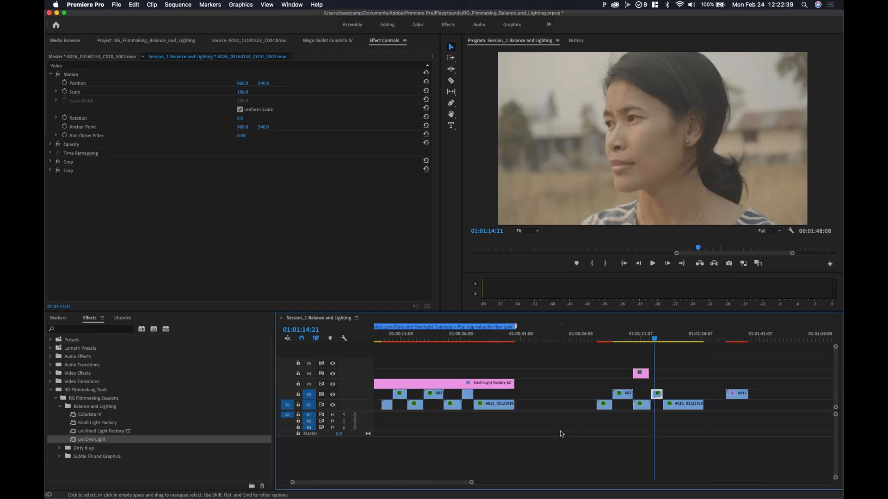
left_click(395, 339)
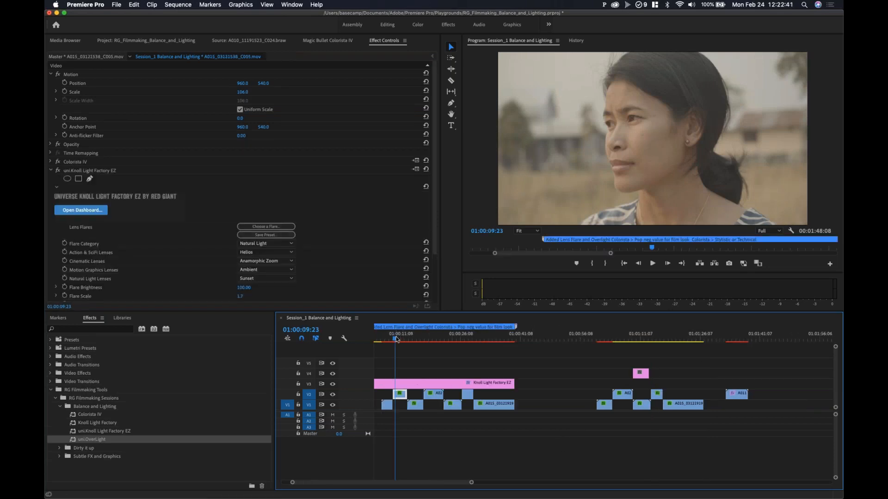
left_click_drag(396, 340, 416, 340)
left_click(333, 385)
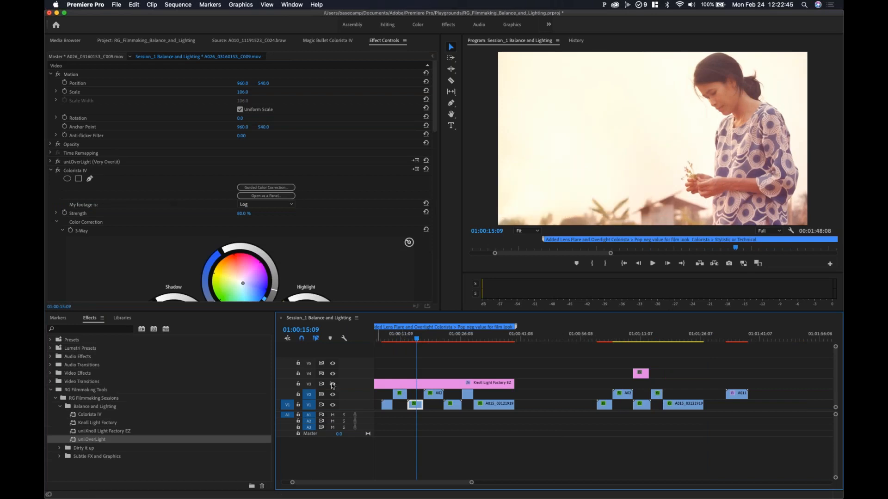
left_click(435, 340)
left_click_drag(437, 342, 470, 341)
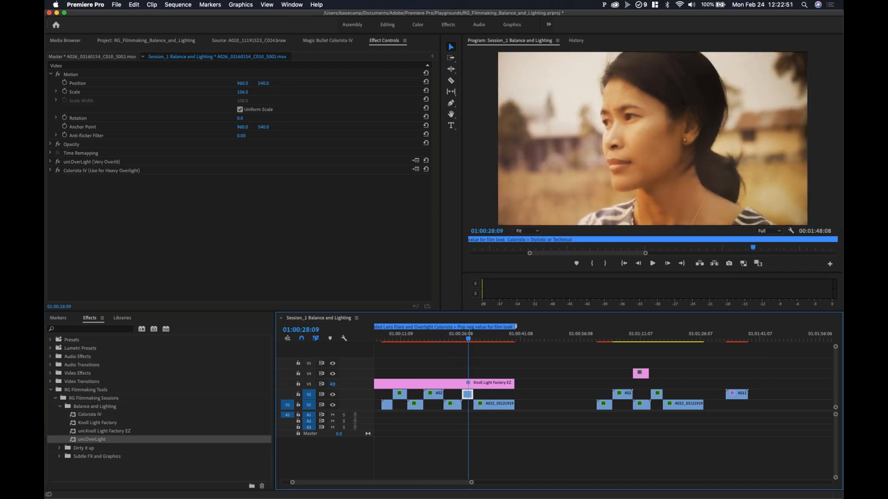
- Turn off Colorista IV and uni.OverLight on the graded close-up, and look at the commands available for the Colorista IV effect
left_click(85, 204)
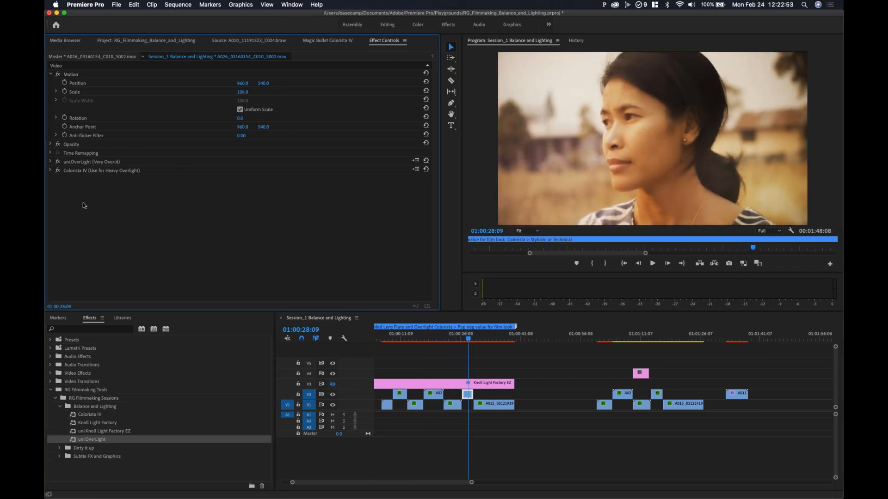
left_click(57, 172)
left_click(57, 163)
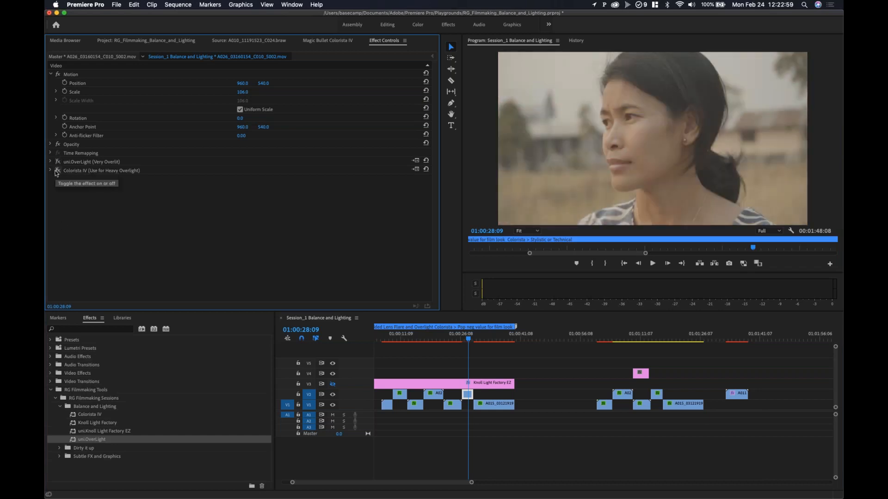
left_click(118, 171)
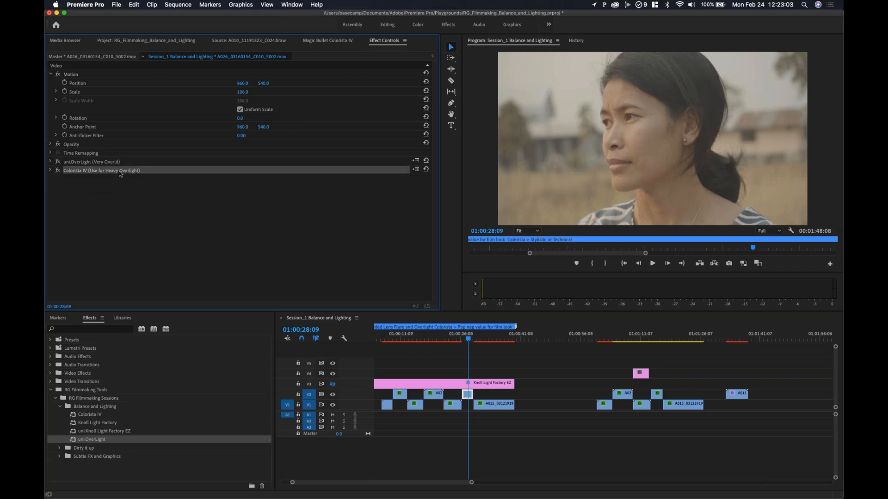
right_click(119, 171)
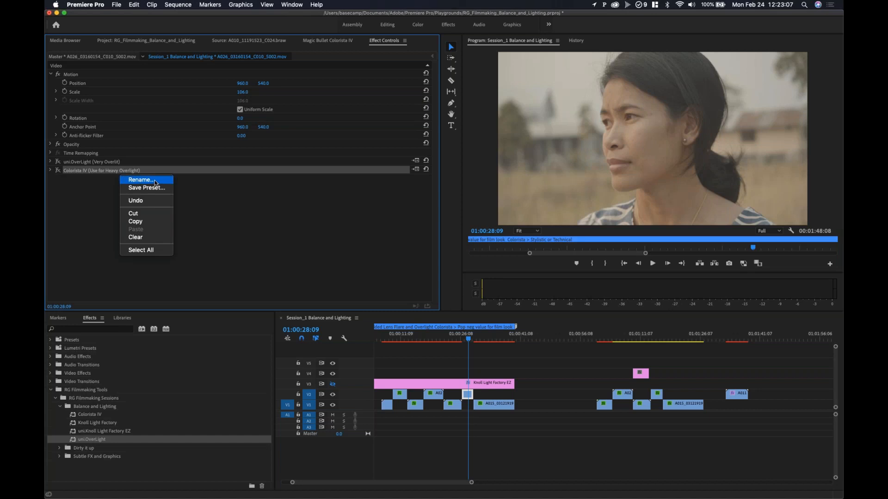
left_click(95, 202)
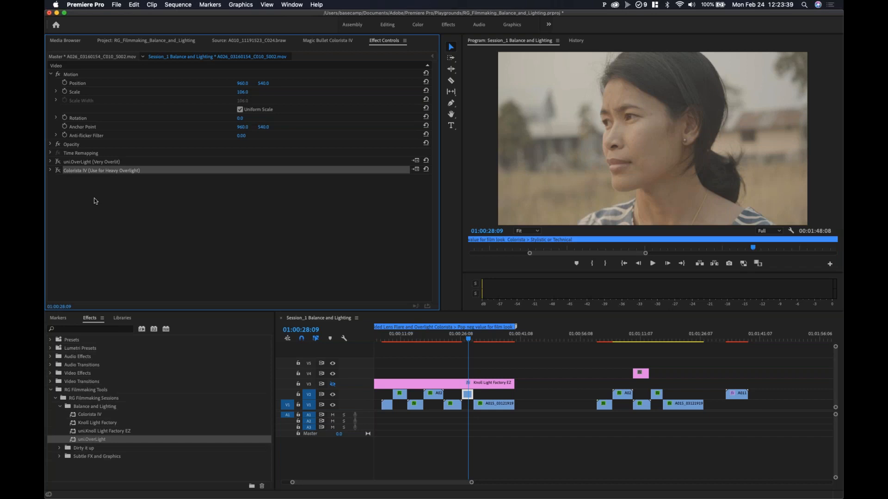
- Turn Colorista IV and uni.OverLight back on one at a time and check the close-up at 01:00:28:07
left_click(59, 170)
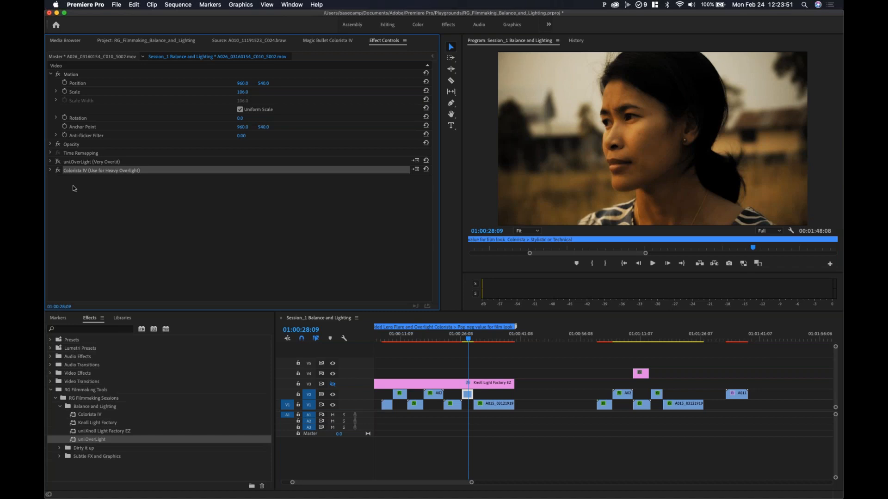
left_click(57, 164)
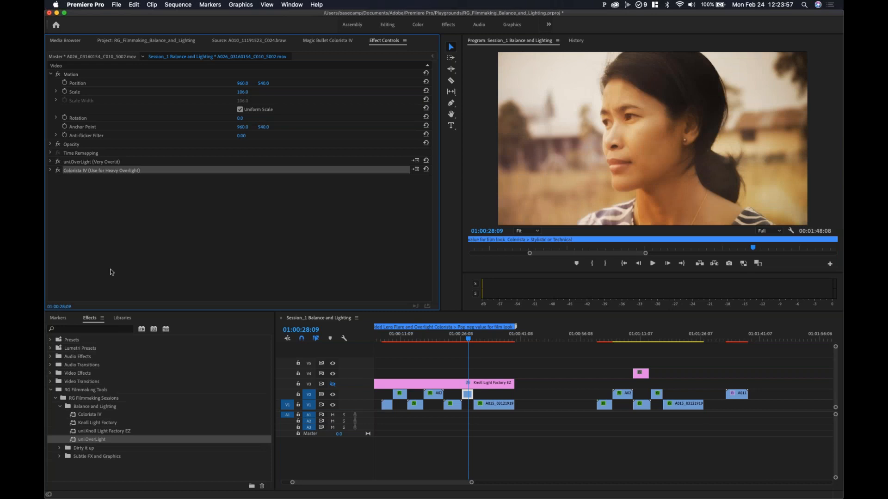
left_click_drag(468, 340, 468, 341)
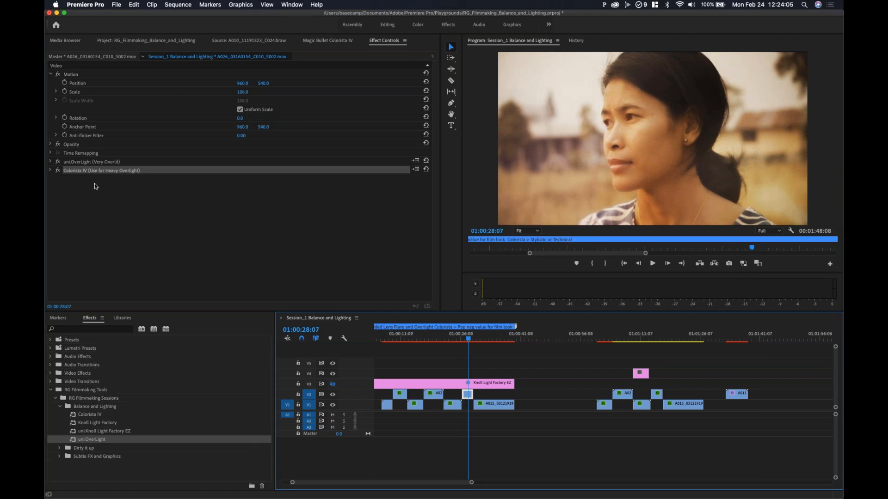
- Expand the close-up's Colorista IV effect and examine its 3-Way color wheels, Temperature and Exposure settings
left_click(49, 170)
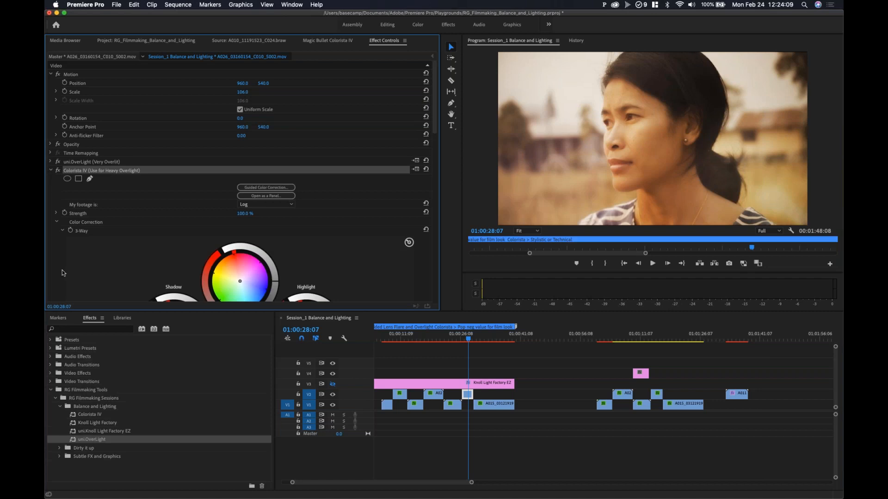
scroll(62, 271, "down", 3)
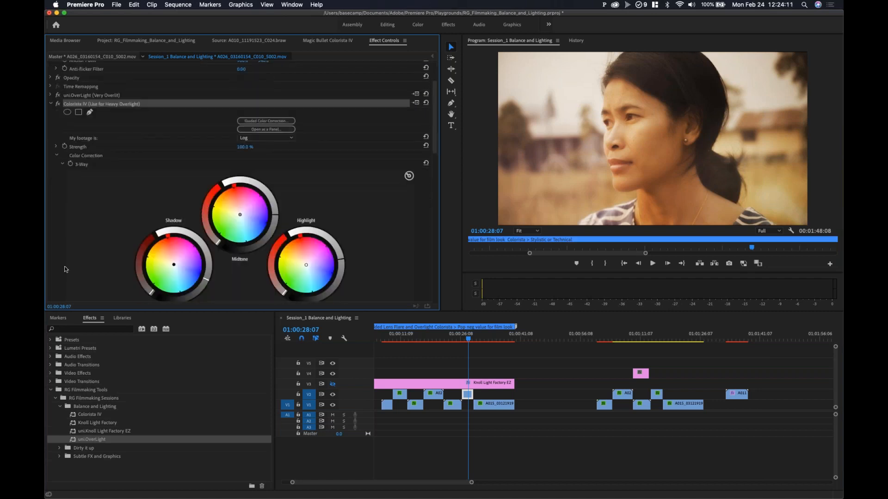
scroll(65, 270, "down", 1)
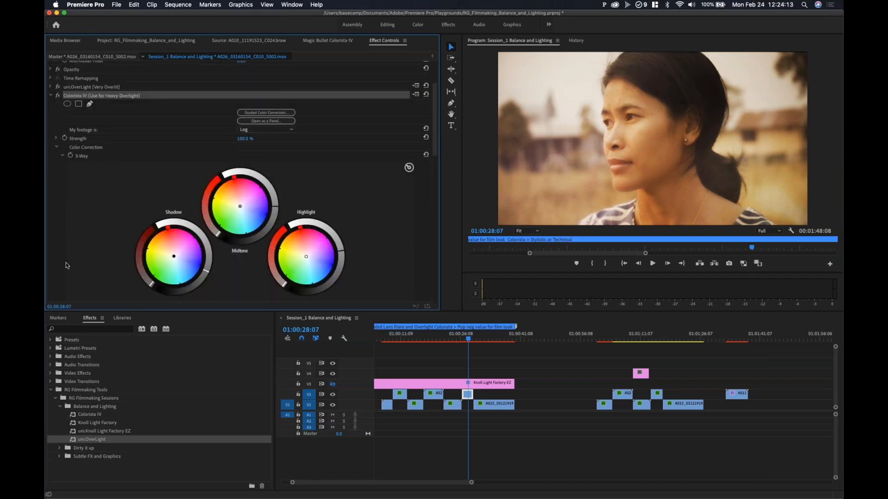
scroll(65, 266, "down", 5)
scroll(69, 260, "down", 3)
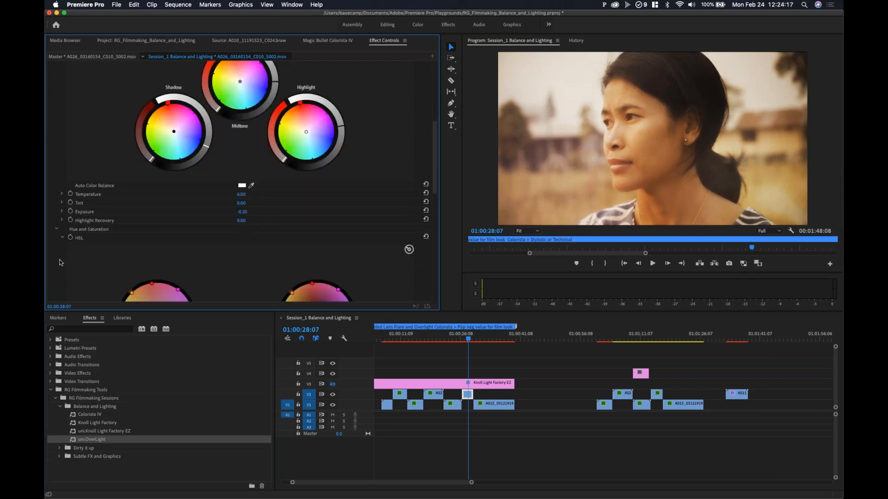
scroll(61, 259, "down", 1)
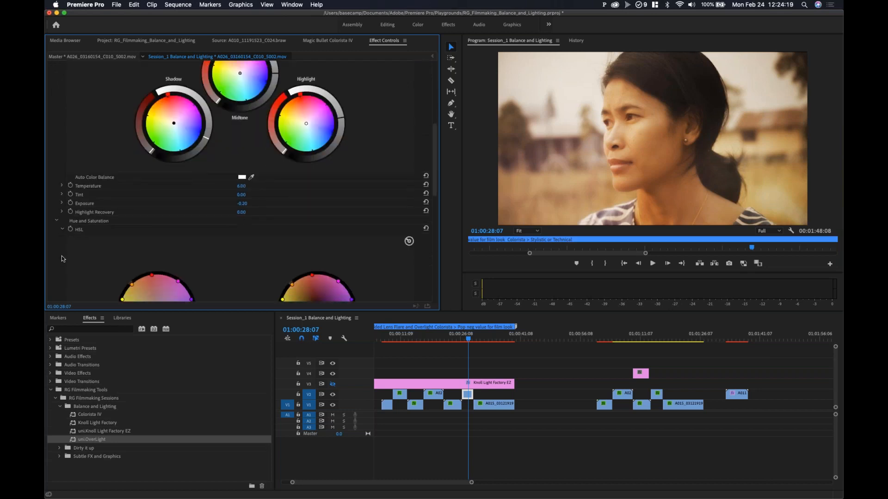
- Expand the Presets folder in the effects list and select the Skin Smoothing preset
left_click(50, 340)
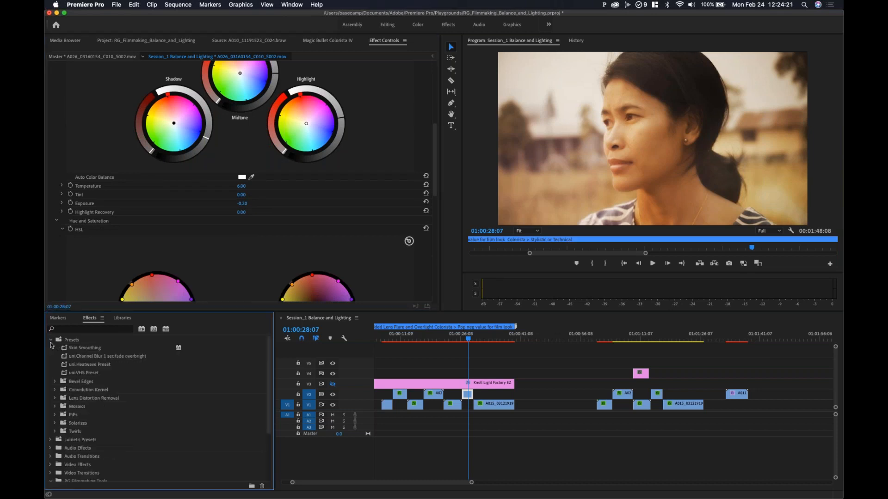
left_click(91, 350)
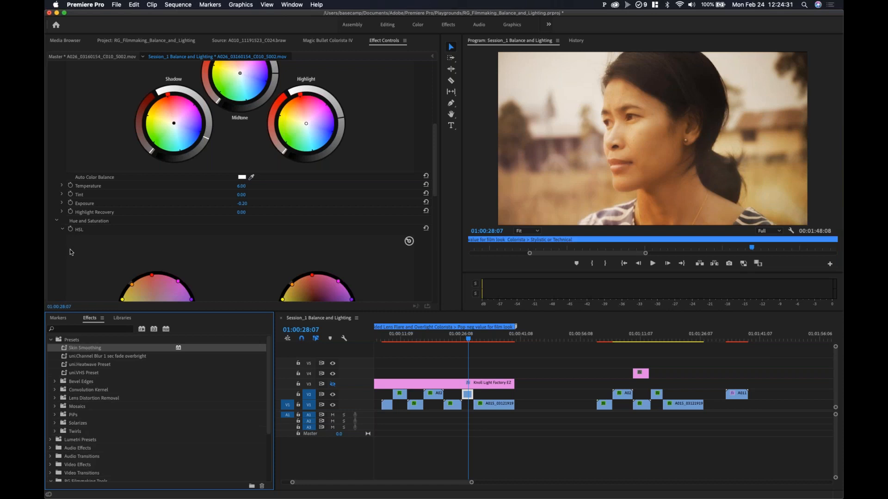
scroll(70, 250, "up", 10)
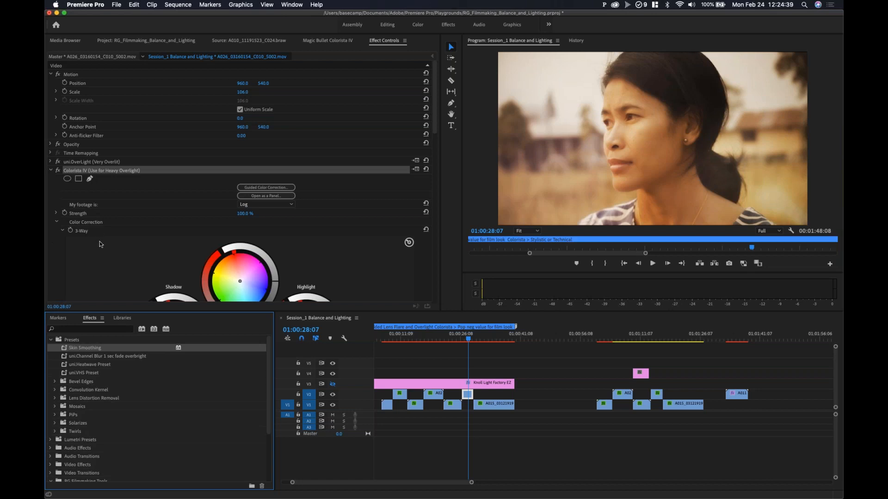
- Examine the close-up's Colorista IV Saturation, Structure and Lighting, and tone curve settings
scroll(99, 241, "down", 3)
scroll(65, 249, "down", 5)
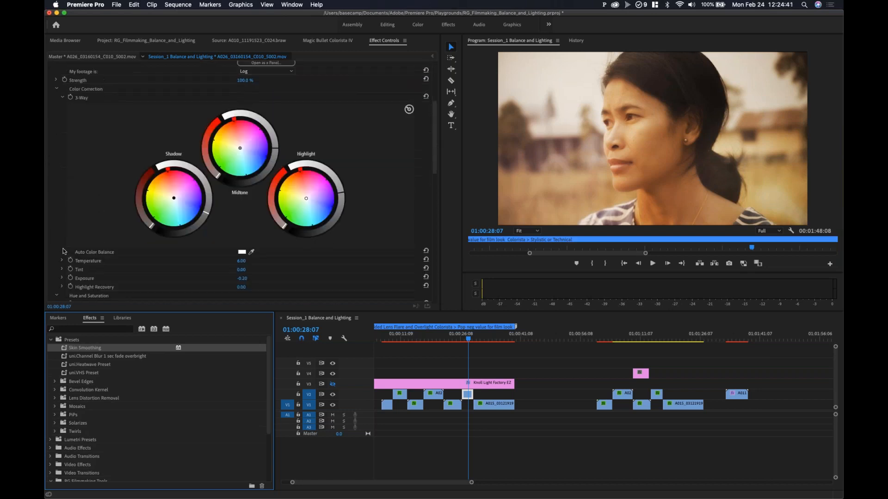
scroll(65, 245, "down", 5)
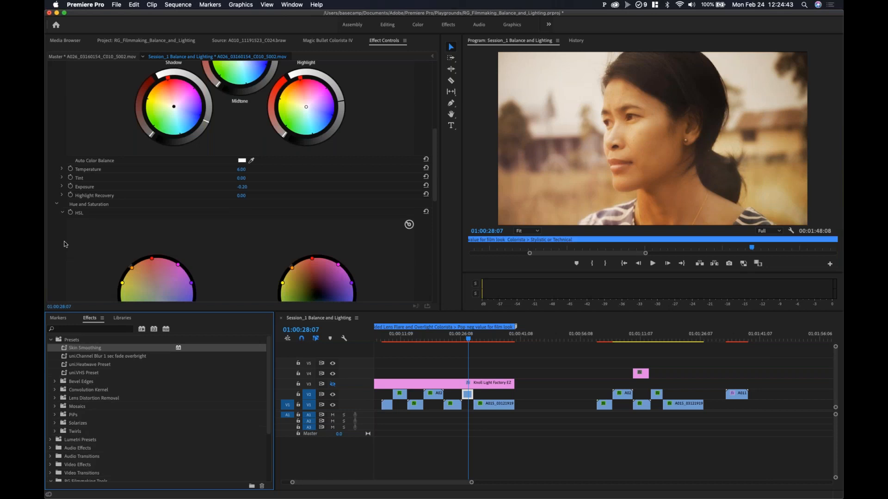
scroll(65, 244, "down", 6)
scroll(65, 244, "down", 4)
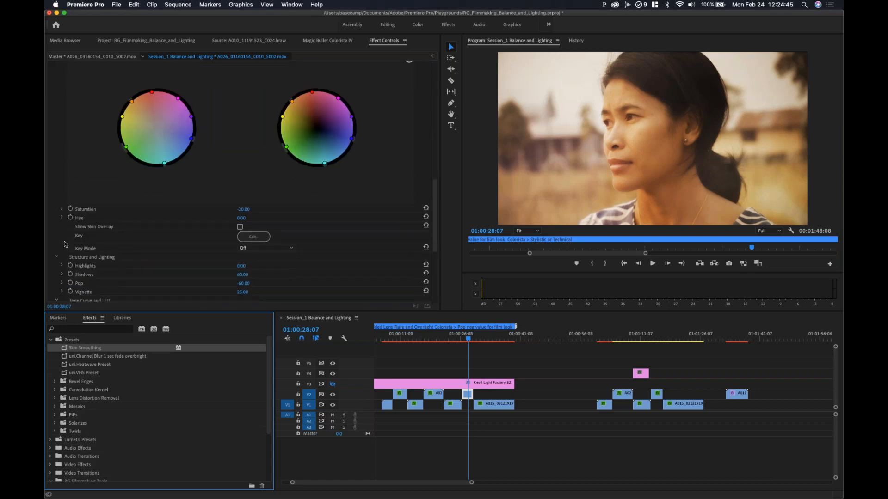
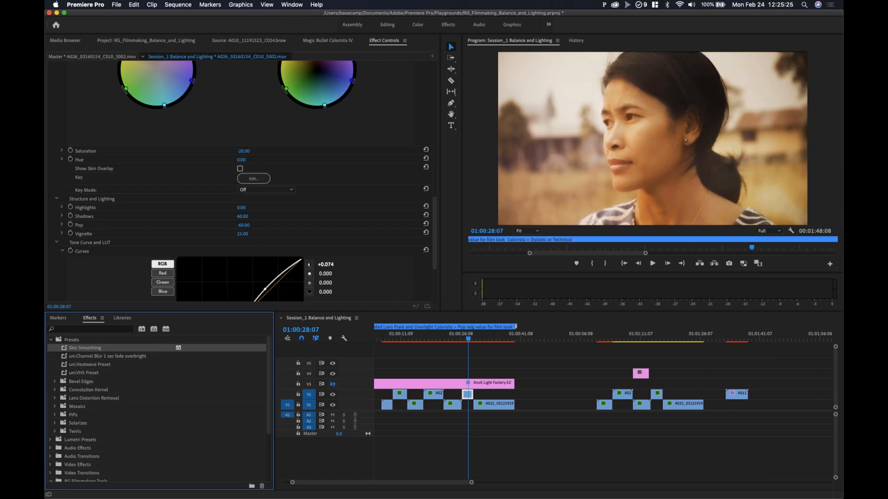
- Try Colorista IV's Pop at 0, -25, -50 and 0 again to compare the skin texture on the close-up
left_click(244, 226)
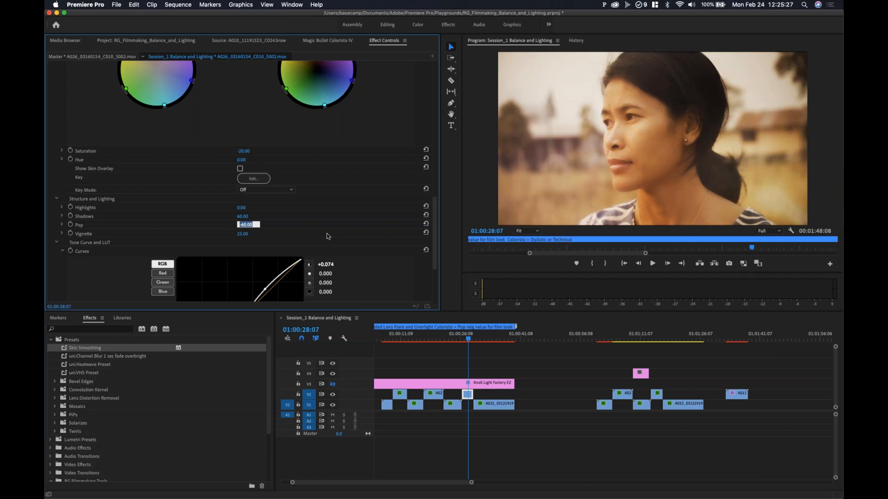
type("0")
key("Return")
left_click(239, 226)
type("-25")
key("Return")
type("-50")
key("Return")
left_click(248, 226)
type("0")
key("Return")
- Magnify the Program monitor to 75% and set Colorista IV's Pop to -60 on the close-up
left_click(527, 231)
left_click(523, 266)
left_click(241, 225)
type("-60")
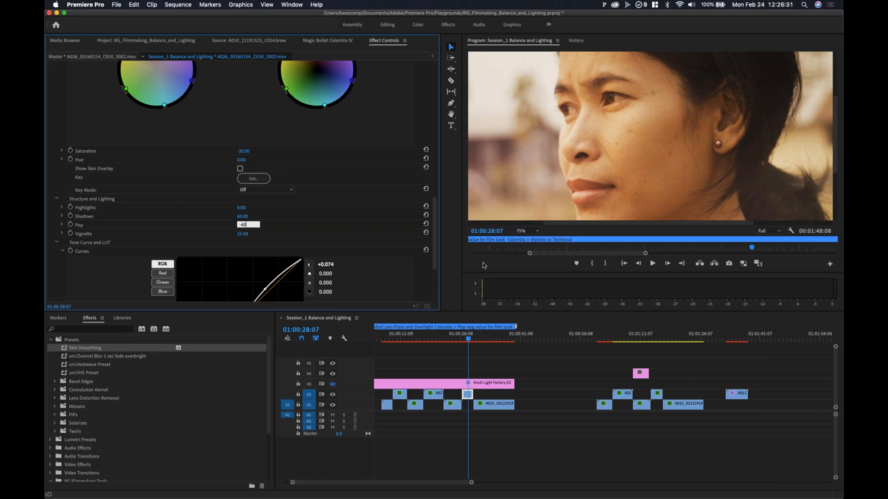
key("Return")
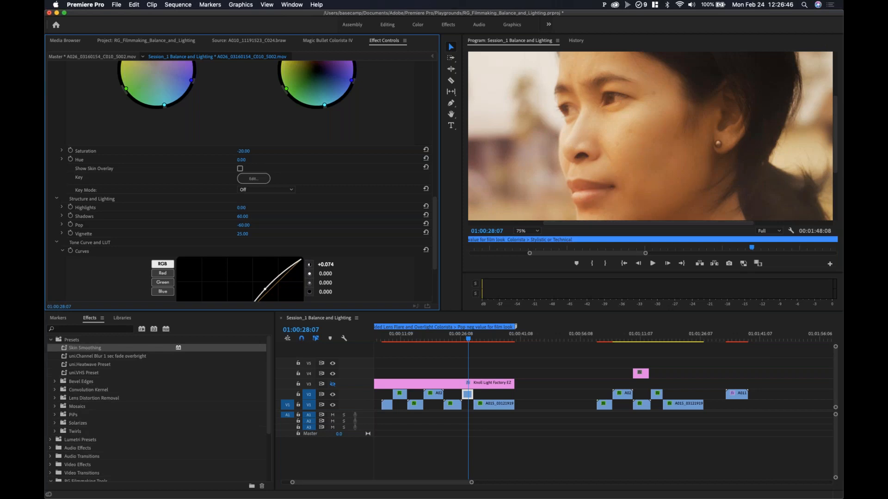
- Inspect the smoothed skin around the woman's mouth, neck, forehead and eyes at 75% magnification
left_click_drag(834, 134, 833, 158)
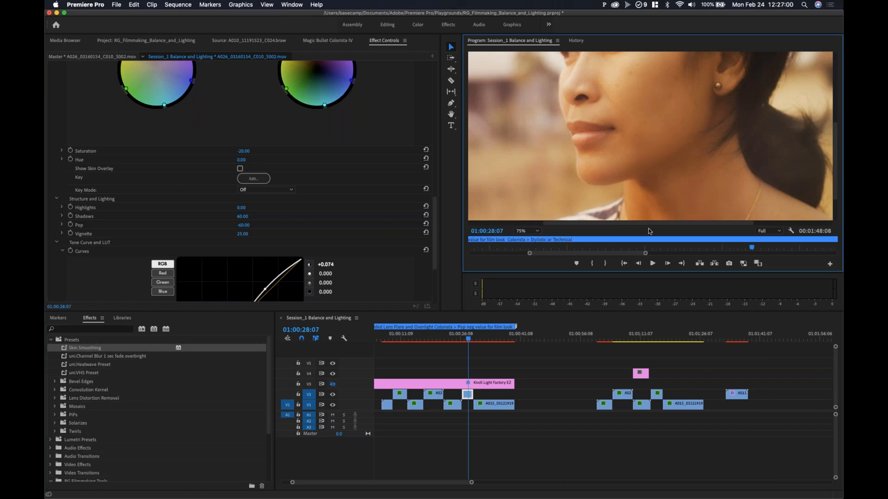
scroll(650, 223, "right", 3)
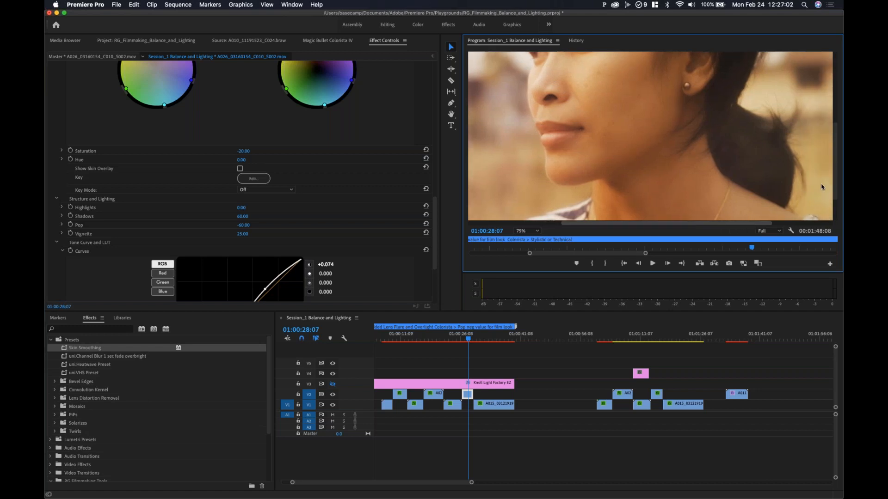
left_click_drag(835, 168, 839, 89)
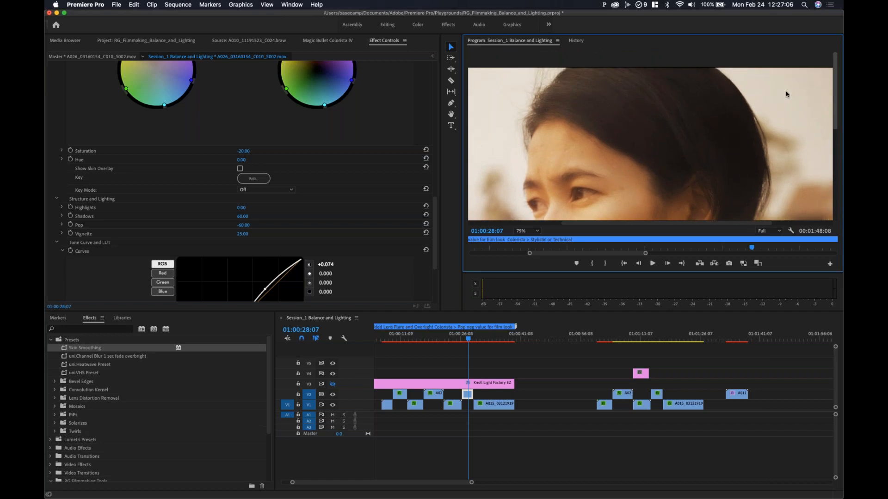
left_click_drag(835, 90, 835, 103)
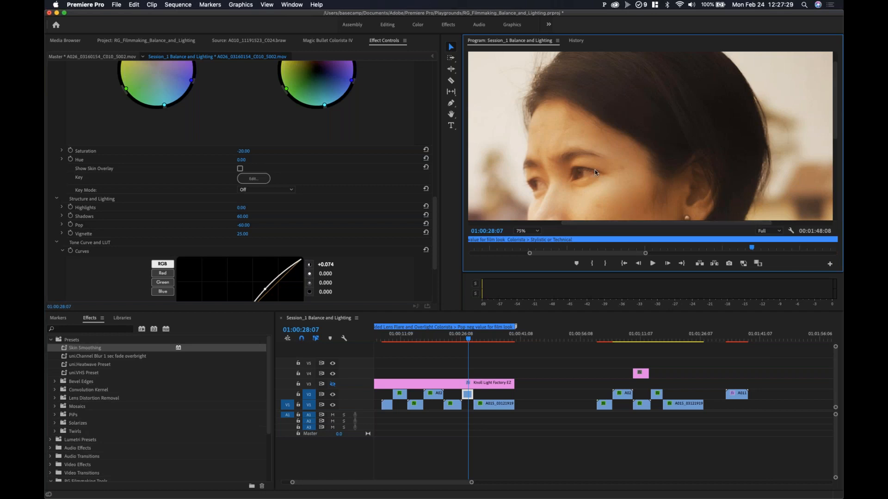
- Fit the whole frame in the Program monitor and scrub the close-up clip to 01:00:27:16
key("shift+slash")
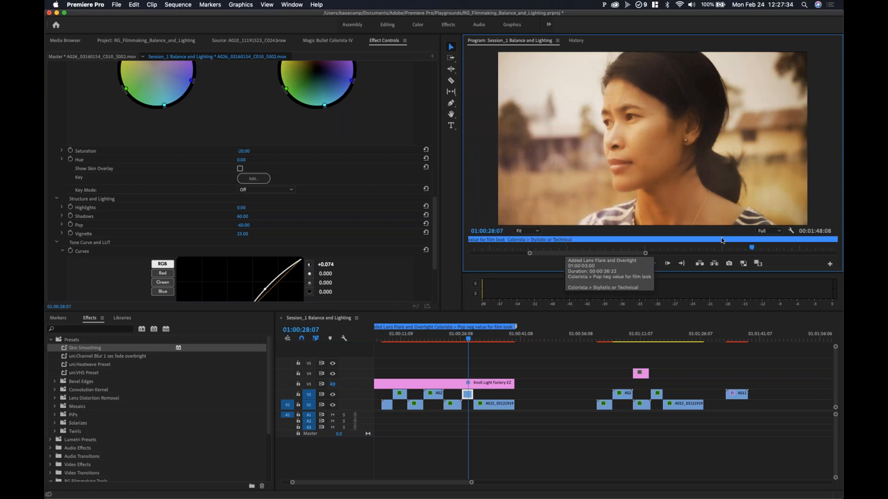
left_click(523, 359)
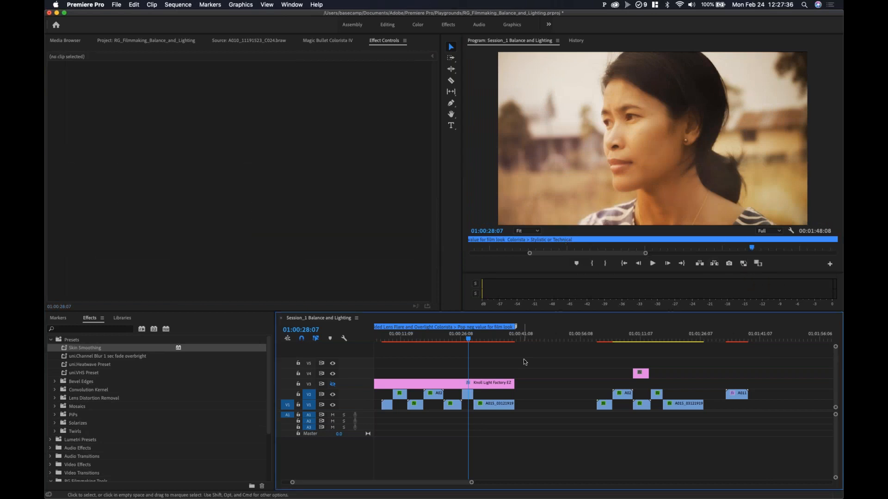
left_click_drag(469, 340, 466, 343)
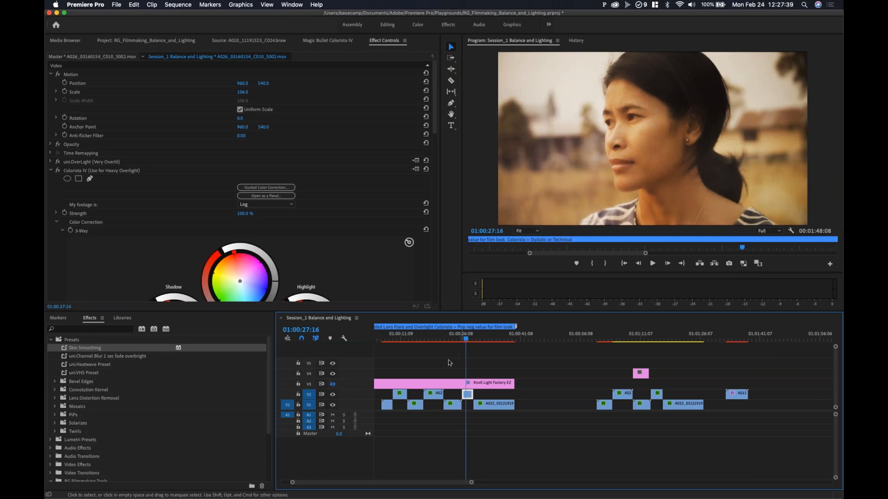
- Collapse Colorista IV's settings on the close-up and view the effect's option for saving a preset
left_click(51, 171)
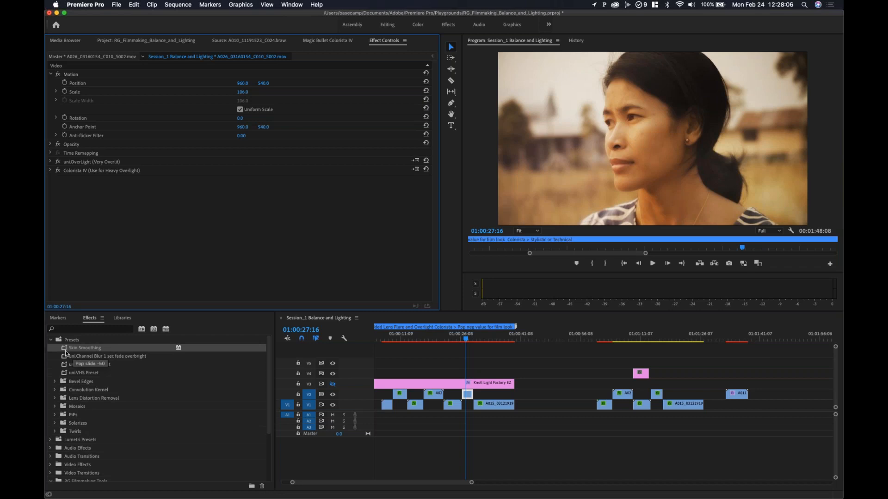
right_click(73, 172)
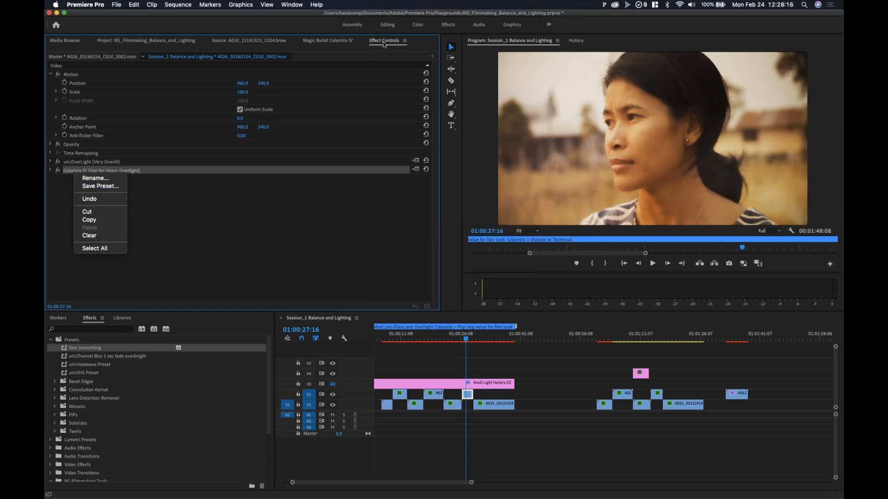
left_click(80, 331)
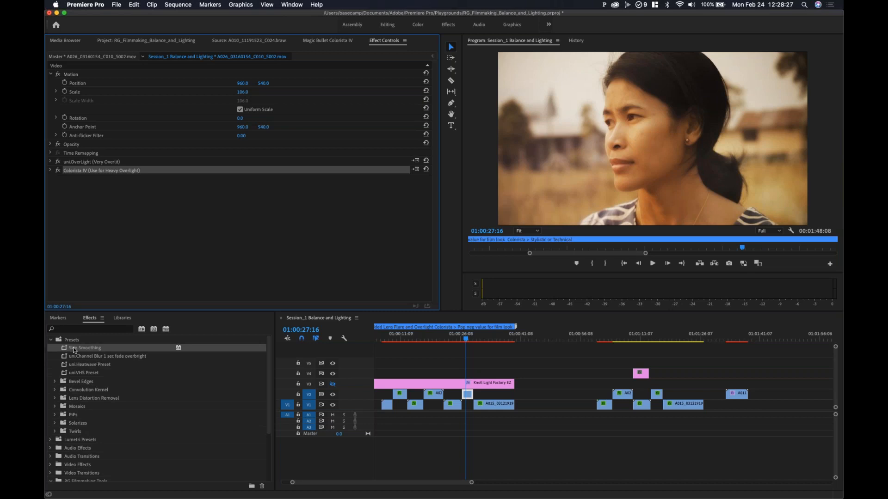
- Rename the Skin Smoothing preset to "Film Softness or Skin Smoothing" and correct its description to "Pop slider -50"
left_click(74, 347)
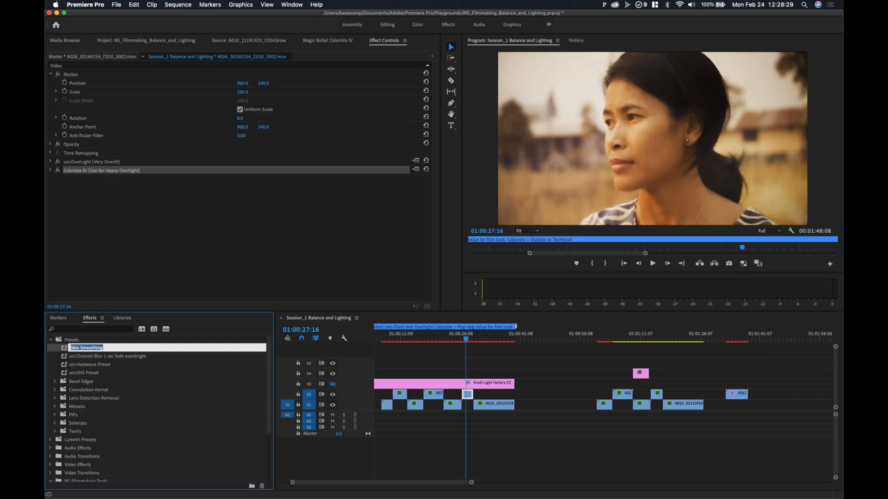
double_click(64, 350)
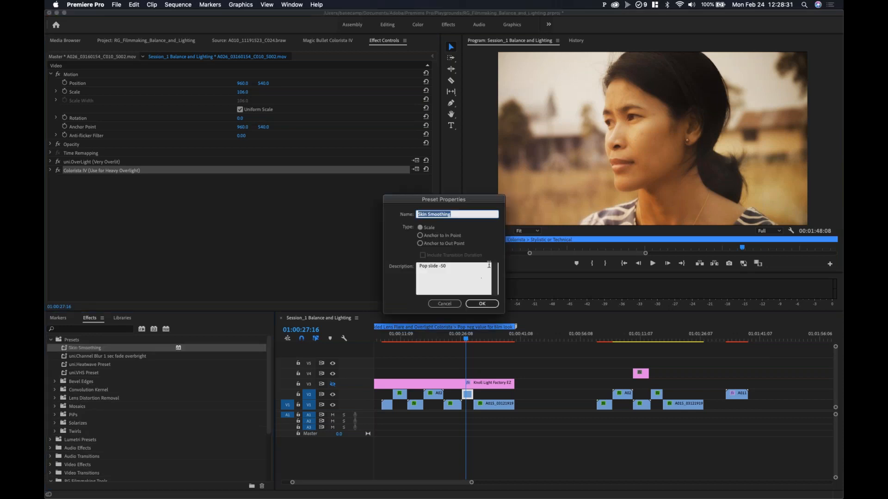
left_click(437, 267)
type("r")
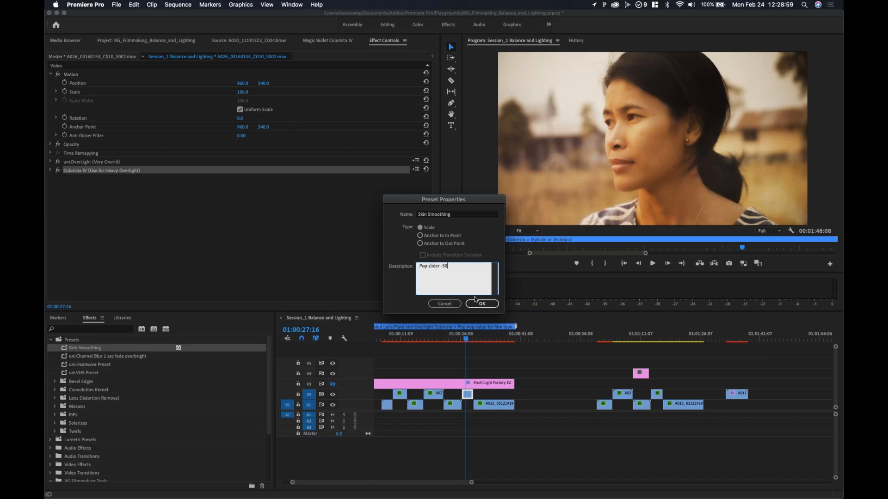
left_click(425, 214)
type("Fi")
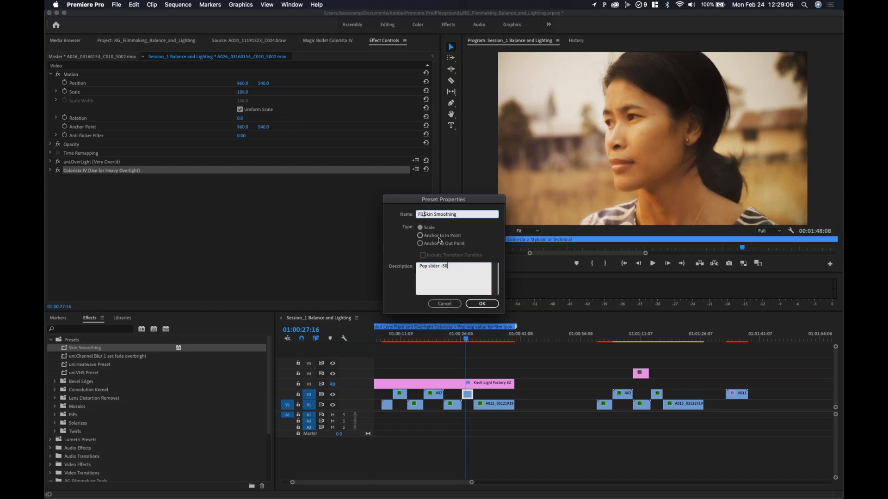
key("BackSpace")
type("lm Softness or")
left_click(483, 304)
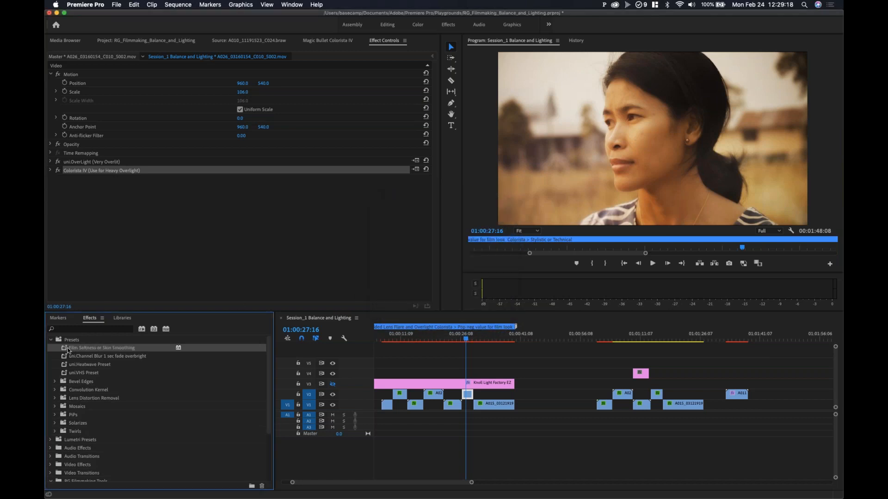
- Apply the Film Softness or Skin Smoothing preset to the ungraded close-up clip at 01:01:15:19
mouse_move(67, 349)
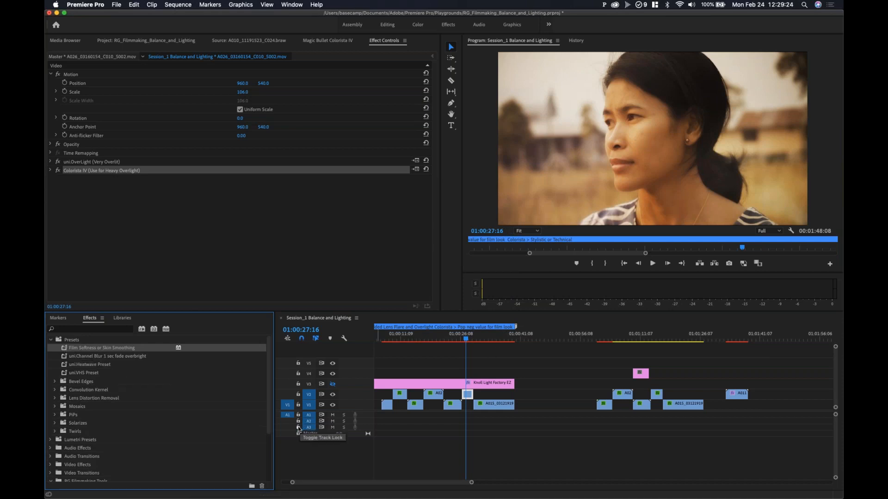
left_click(606, 335)
left_click_drag(609, 335, 658, 344)
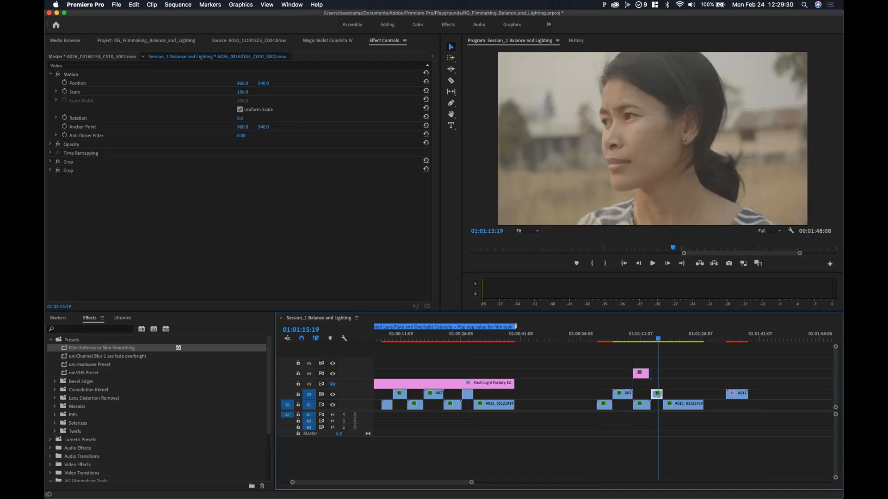
left_click_drag(72, 351, 653, 396)
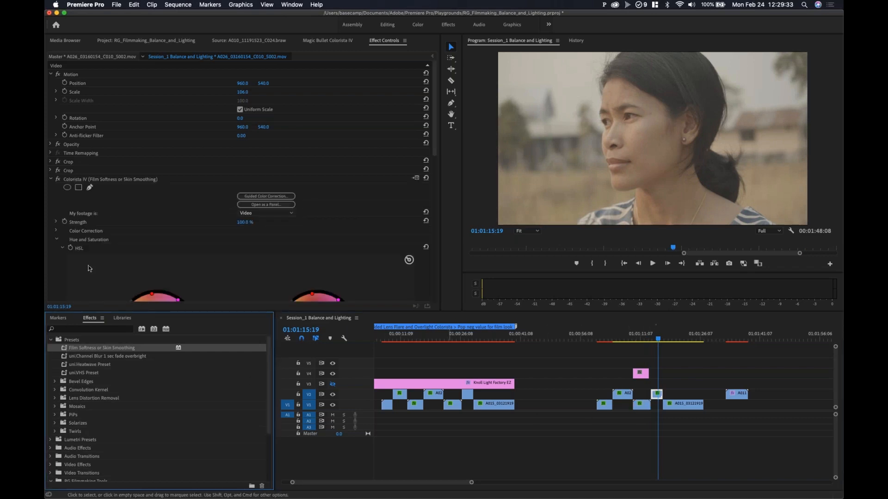
scroll(640, 171, "down", 4)
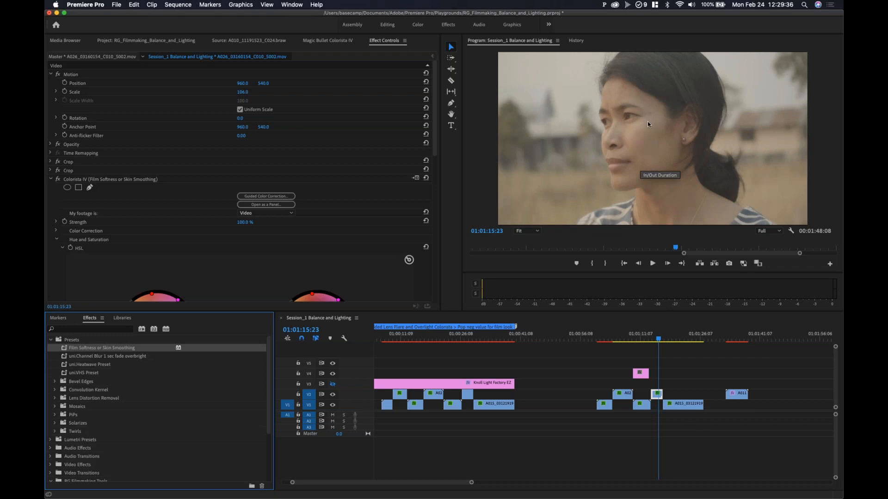
- Inspect the softened skin on the ungraded close-up at 100% magnification, and return to the fitted view
key("=")
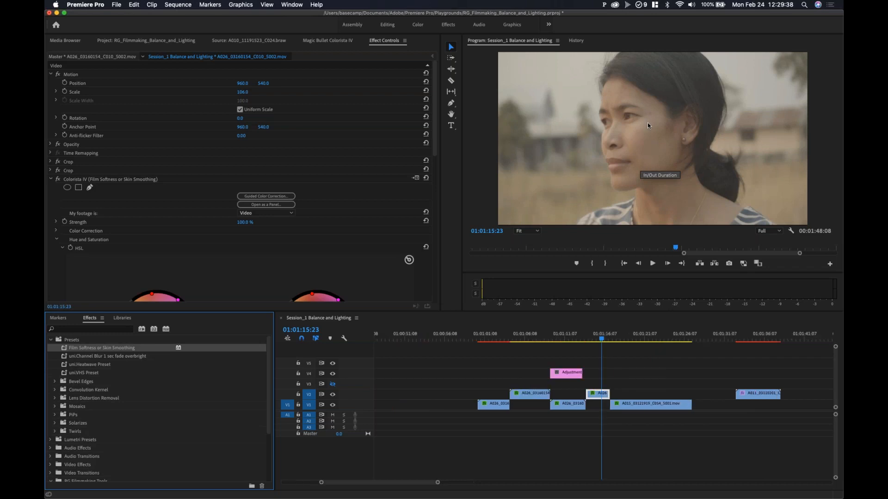
left_click(665, 117)
key("=")
key("=")
key("=")
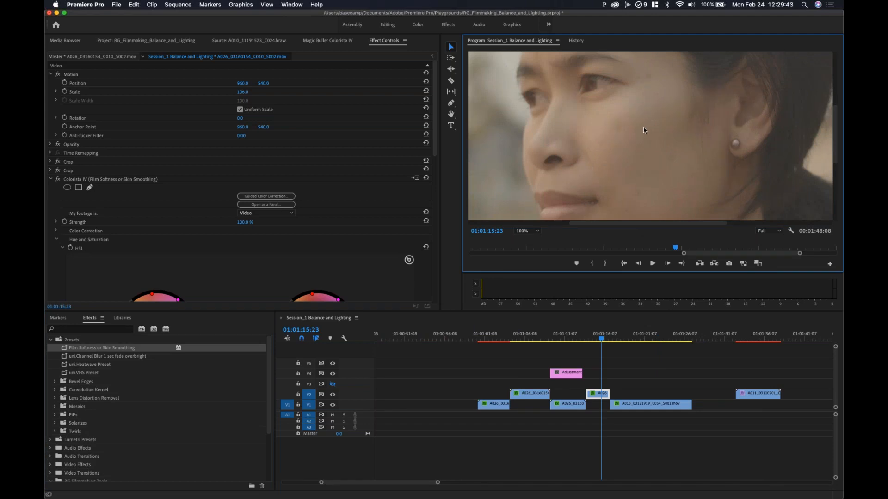
key("minus")
key("minus")
key("minus")
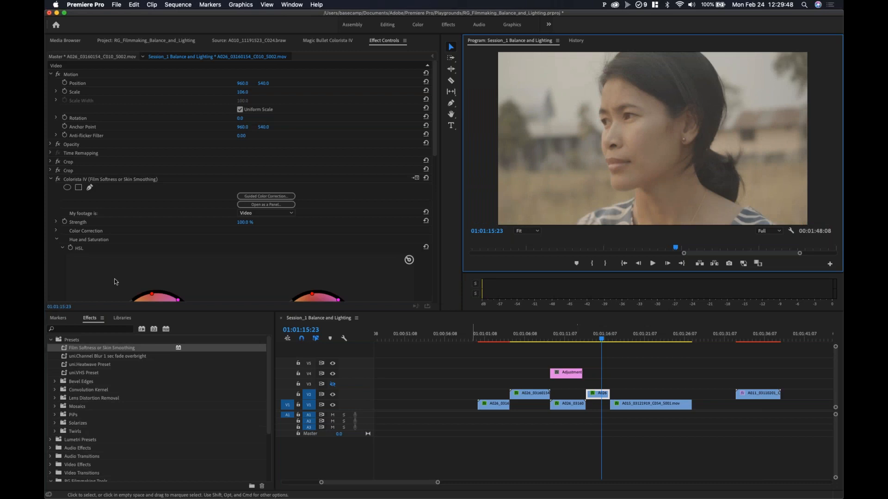
- Collapse the Presets folder and view the second sequence section from the wide shot to the flower close-up at 01:01:07:04
left_click(51, 340)
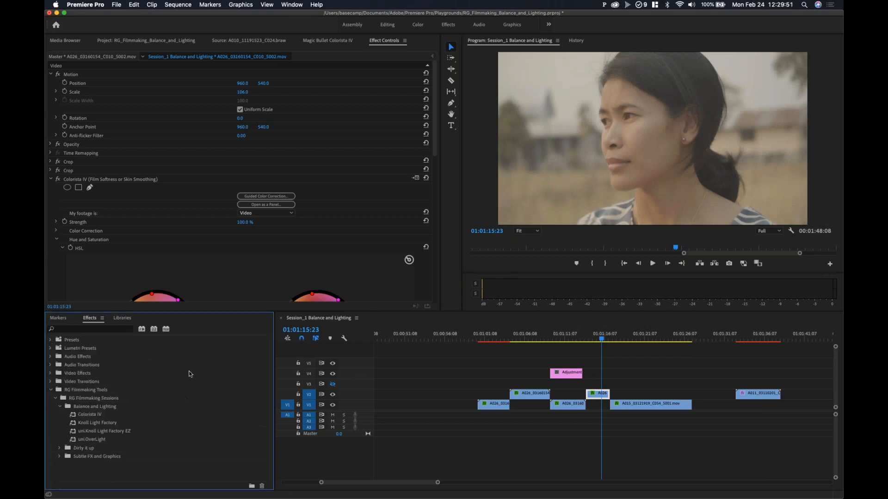
left_click(628, 440)
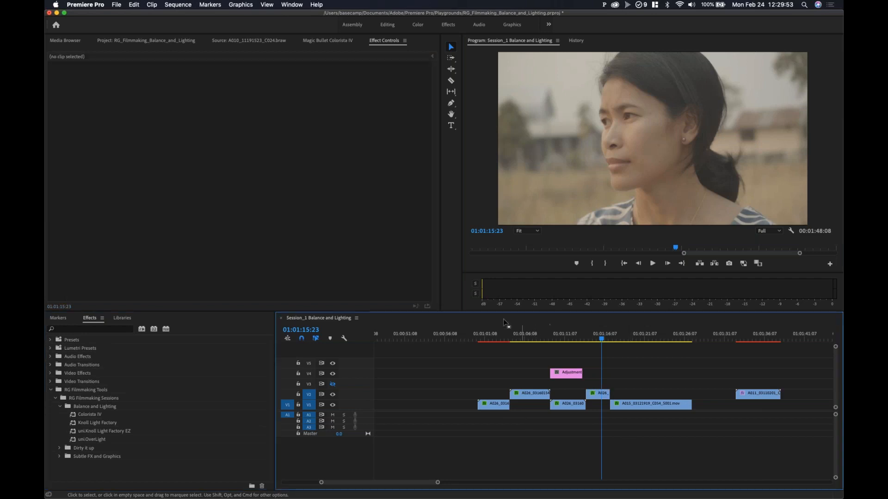
mouse_move(494, 339)
left_mouse_down()
mouse_move(524, 339)
mouse_move(496, 341)
left_mouse_up()
key("minus")
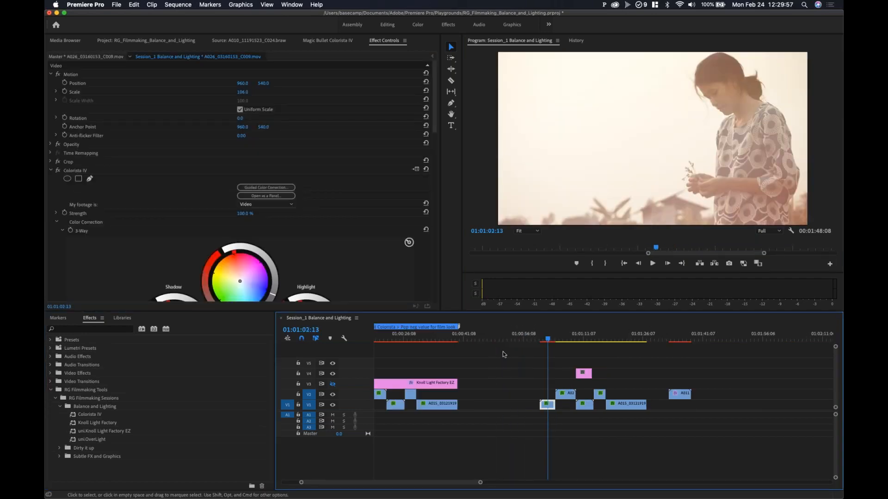
left_click(563, 338)
left_click_drag(566, 338, 568, 339)
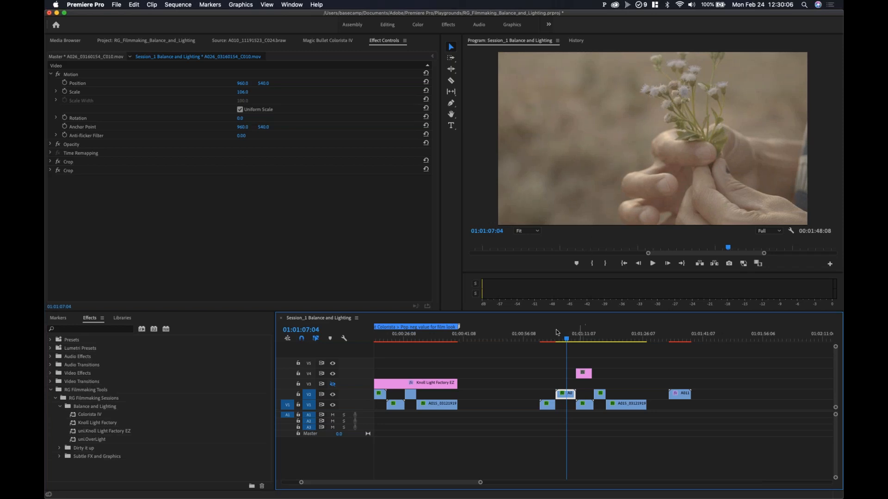
- Move the playhead to the graded flower close-up at 01:00:18:23 and bring up its effect settings
left_click(392, 339)
left_click_drag(393, 340, 379, 339)
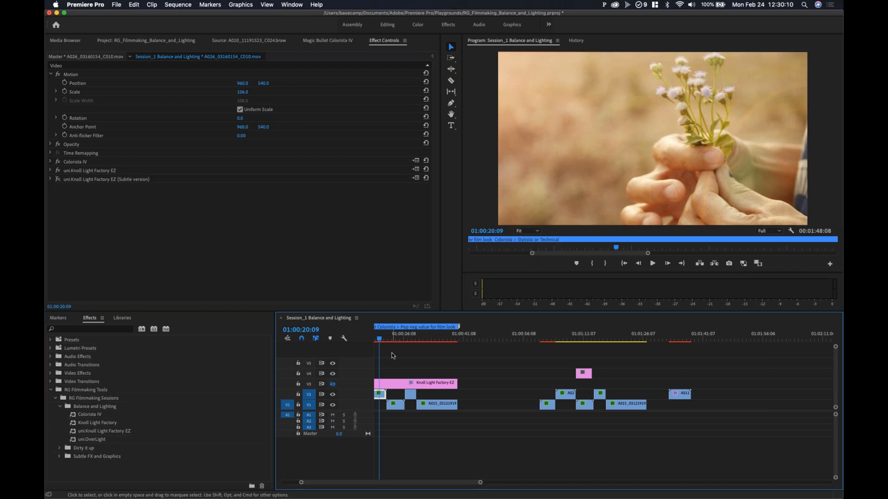
key("minus")
left_click(429, 339)
left_click_drag(429, 339, 431, 339)
left_click(128, 257)
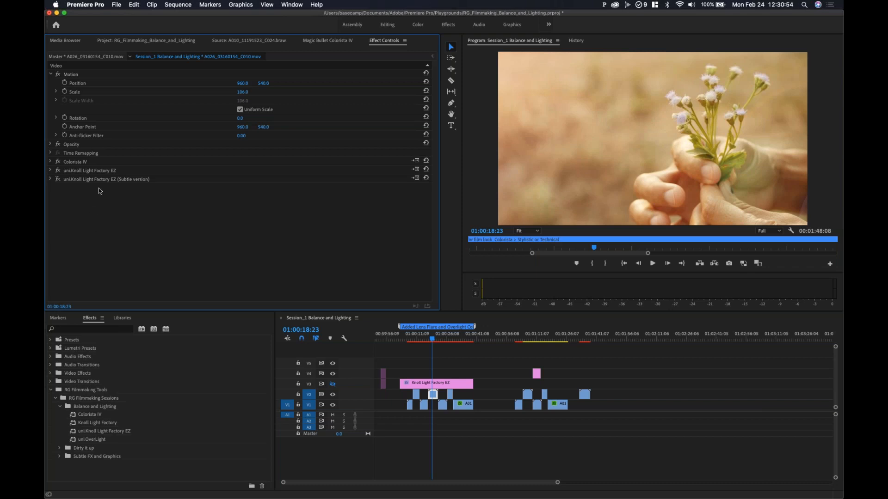
- Expand the first uni.Knoll Light Factory EZ effect on the flower close-up to show all its flare settings
left_click(92, 172)
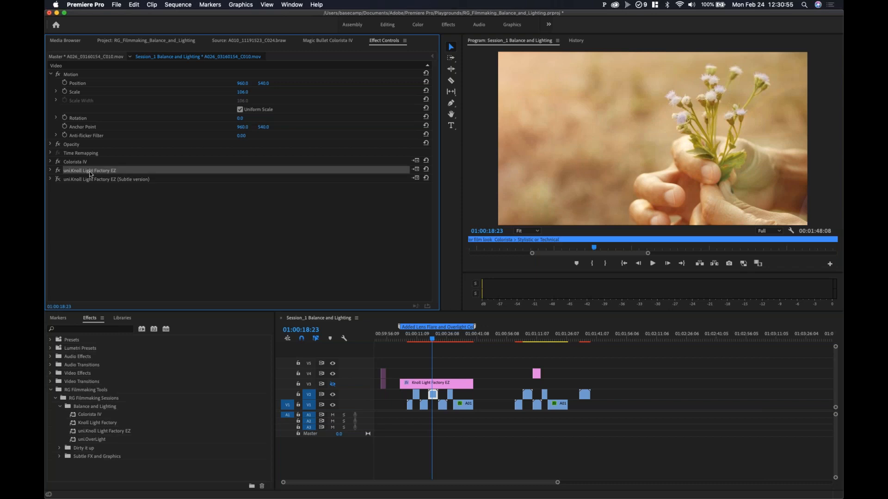
left_click(49, 171)
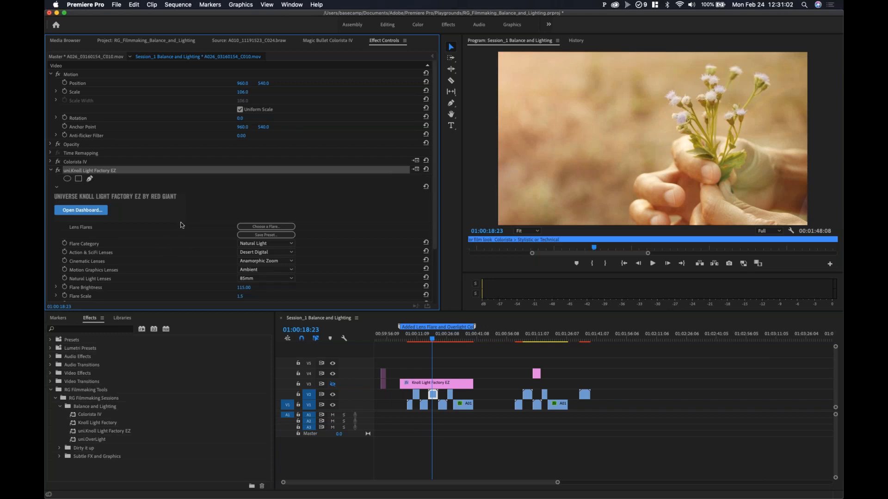
scroll(180, 224, "down", 3)
scroll(178, 230, "down", 2)
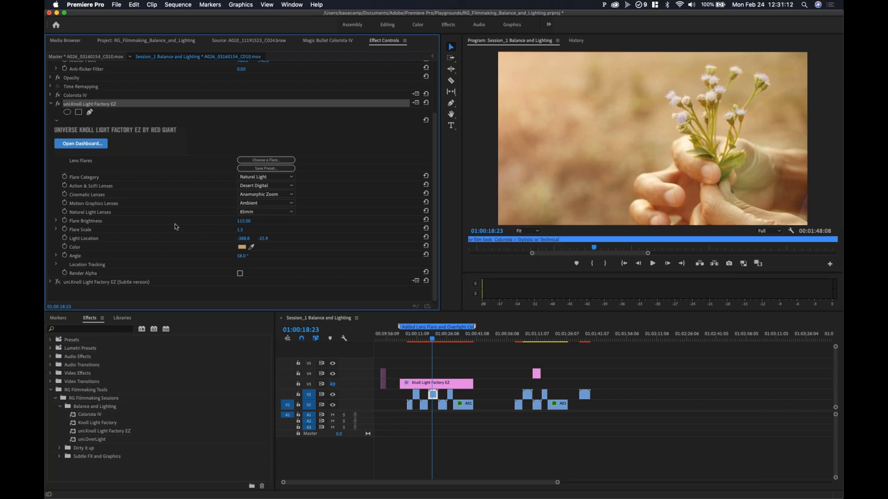
- Examine the Action & SciFi, Cinematic, Motion Graphics and Natural Light lens categories of uni.Knoll Light Factory EZ
left_click(76, 188)
left_click(87, 194)
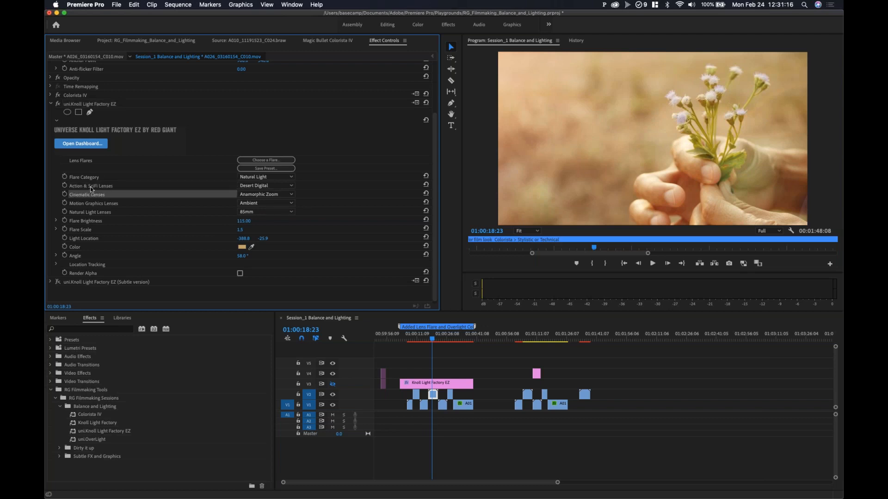
left_click(90, 186)
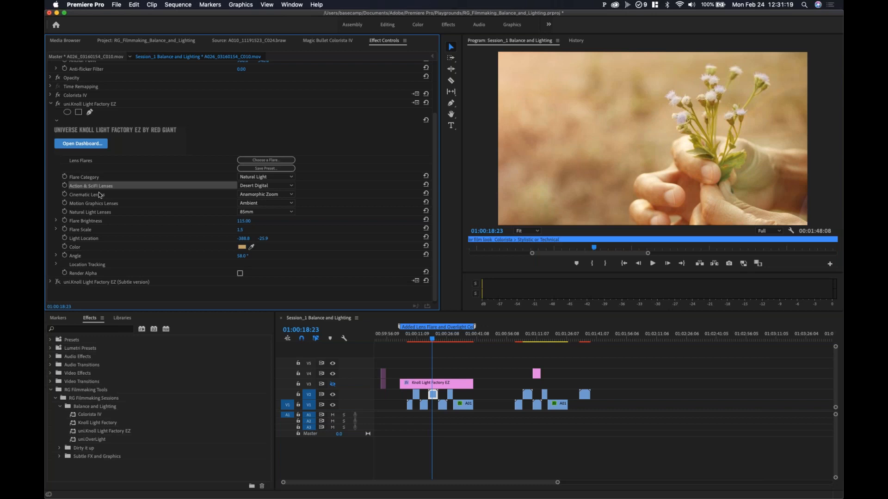
left_click(99, 193)
left_click(104, 185)
left_click(102, 195)
left_click(105, 205)
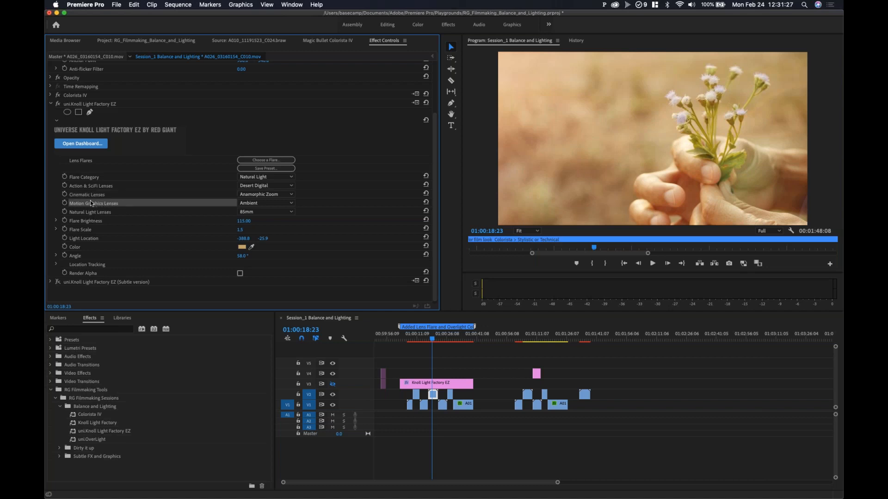
left_click(84, 213)
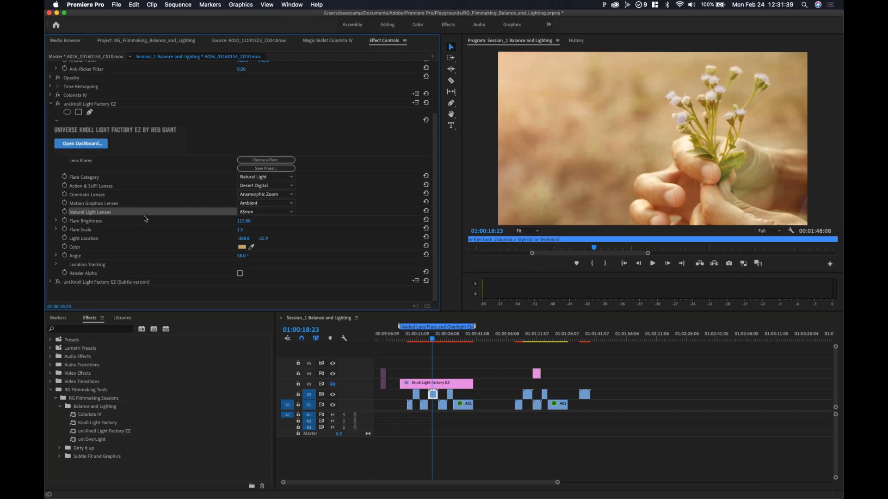
- Set Natural Light Lenses to 35mm and toggle the uni.Knoll Light Factory EZ effect to compare the flare
left_click(270, 212)
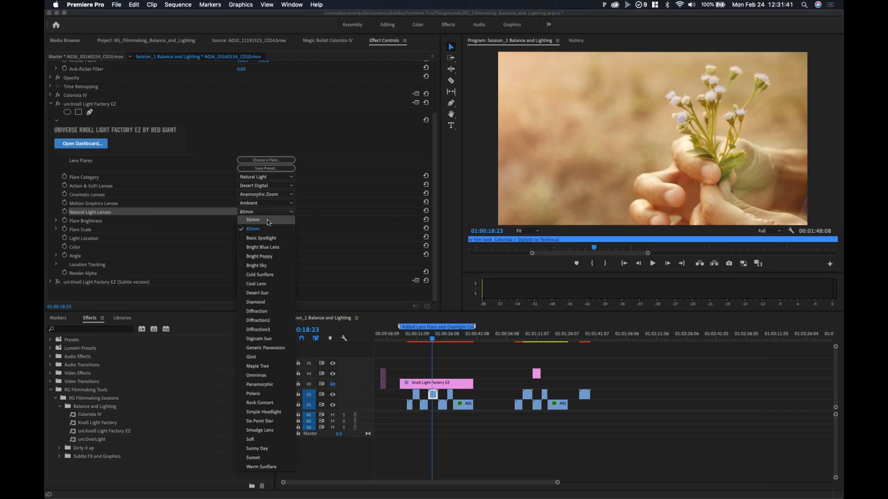
left_click(269, 221)
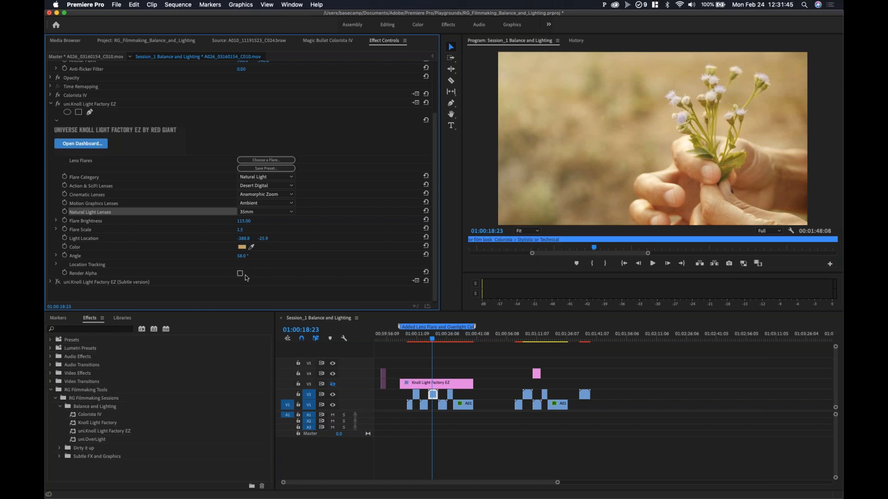
left_click(57, 105)
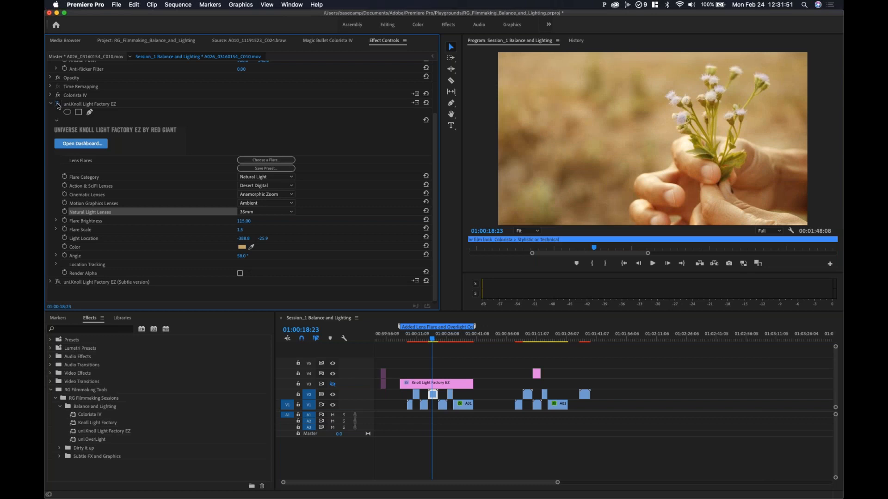
- Toggle the main uni.Knoll Light Factory EZ effect and move the playhead to 01:00:19:16 in the hands-and-flowers clip
left_click(57, 104)
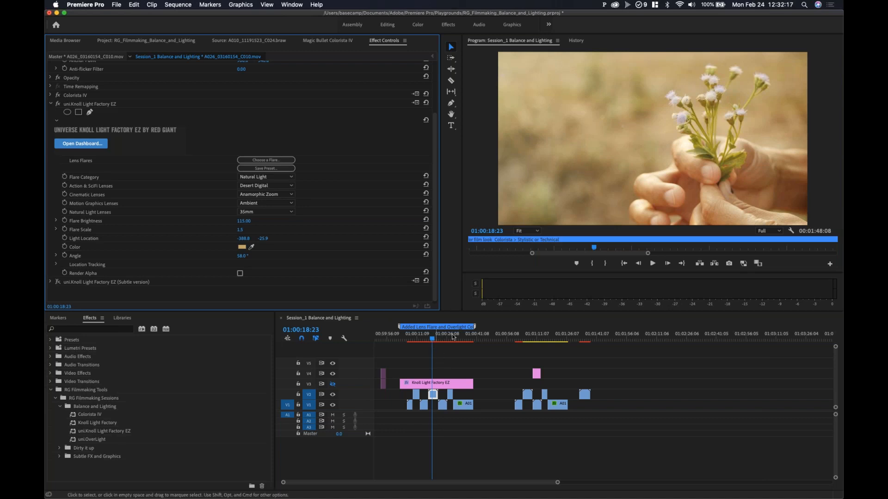
left_click(447, 357)
key("equal")
key("equal")
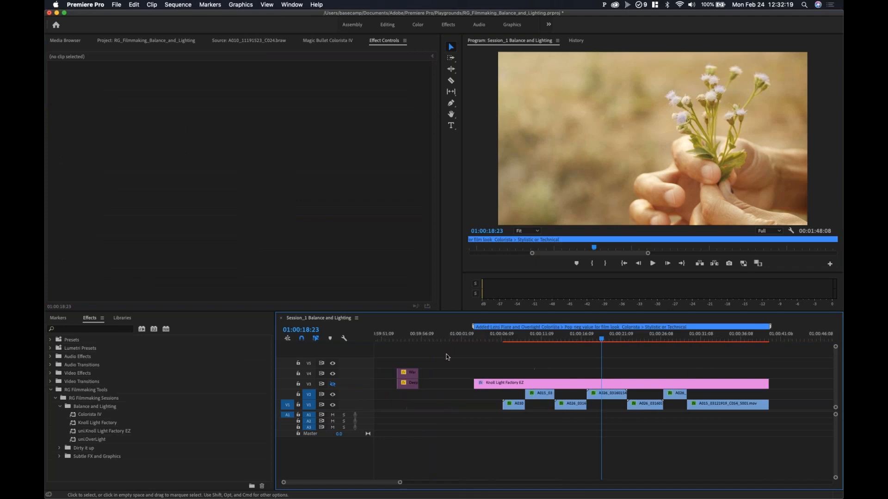
left_click(606, 339)
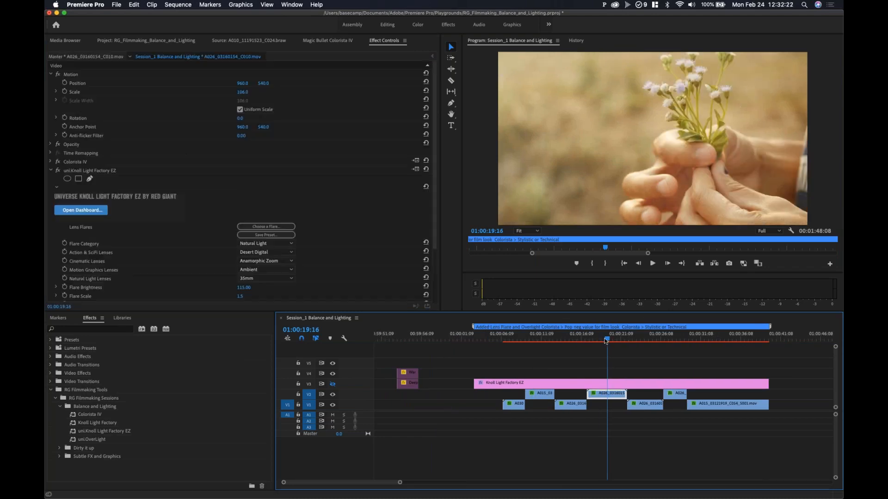
- Set Natural Light Lenses to Sunny Day in the clip's main uni.Knoll Light Factory EZ effect
left_click(194, 181)
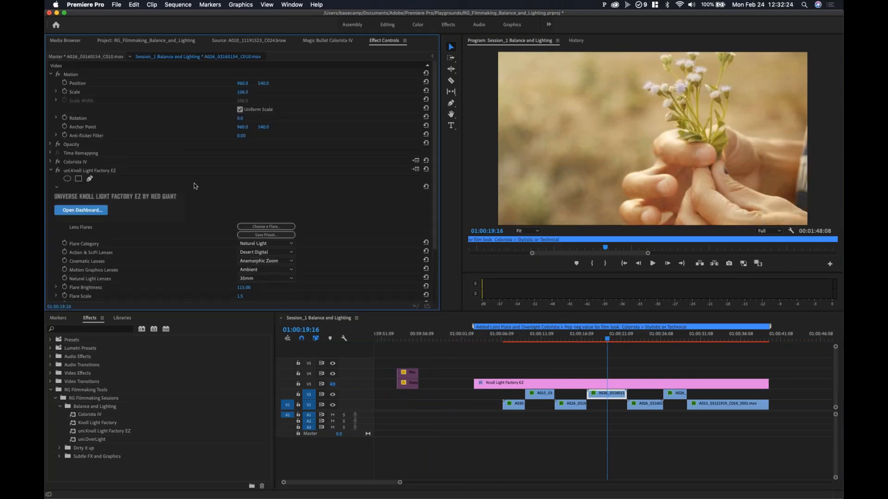
scroll(195, 203, "down", 2)
scroll(194, 201, "down", 6)
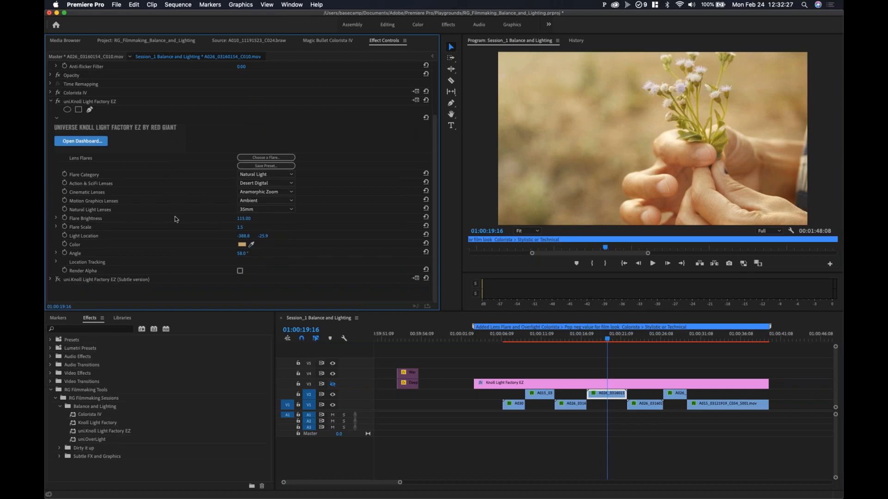
left_click(266, 210)
left_click(247, 209)
left_click(246, 209)
left_click(248, 206)
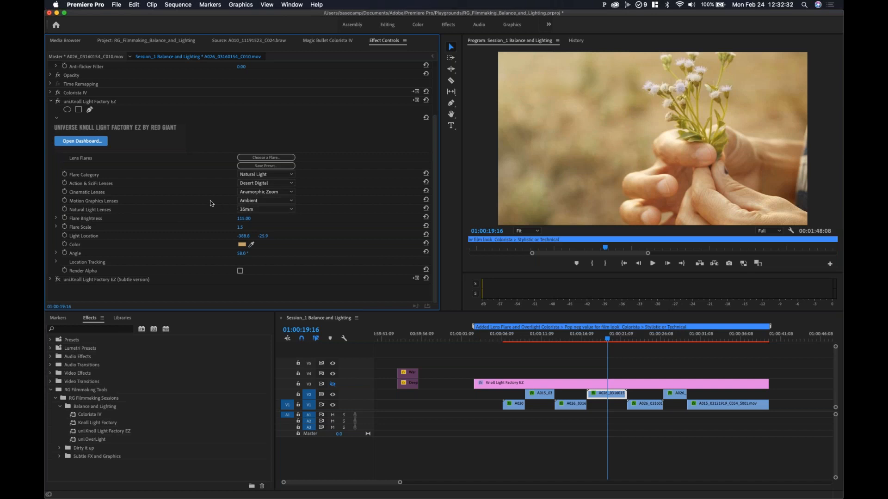
left_click(98, 176)
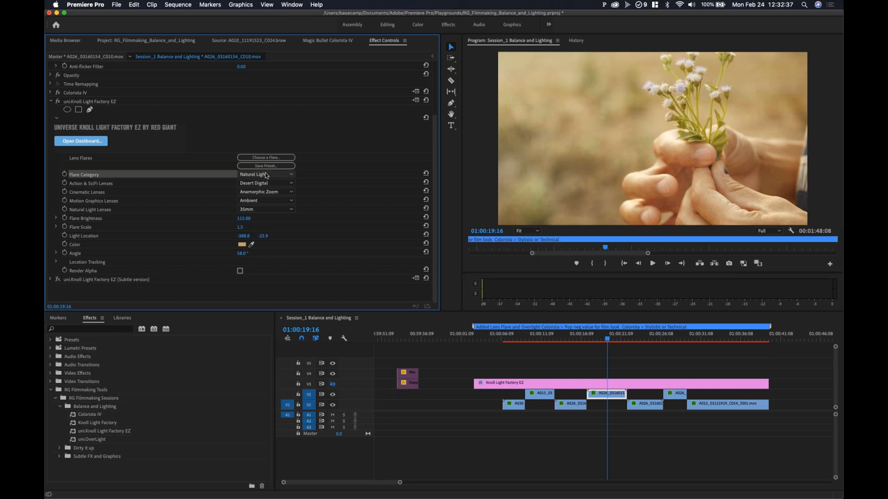
left_click(103, 212)
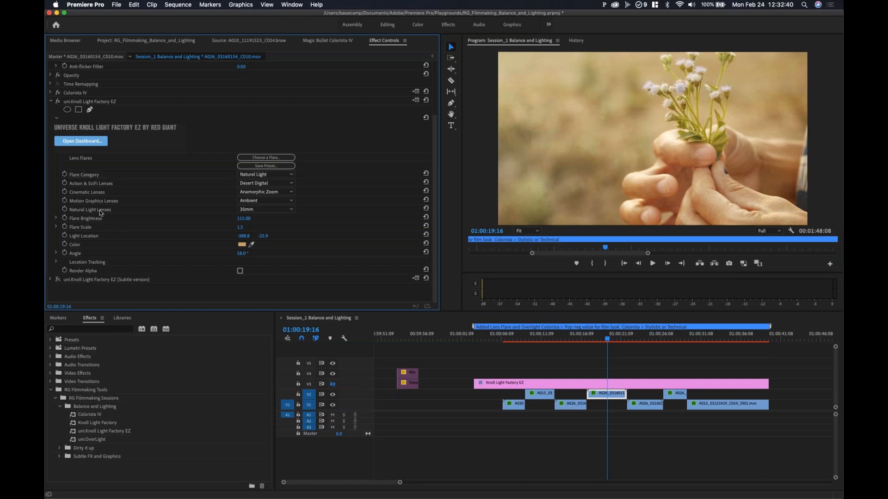
left_click(261, 209)
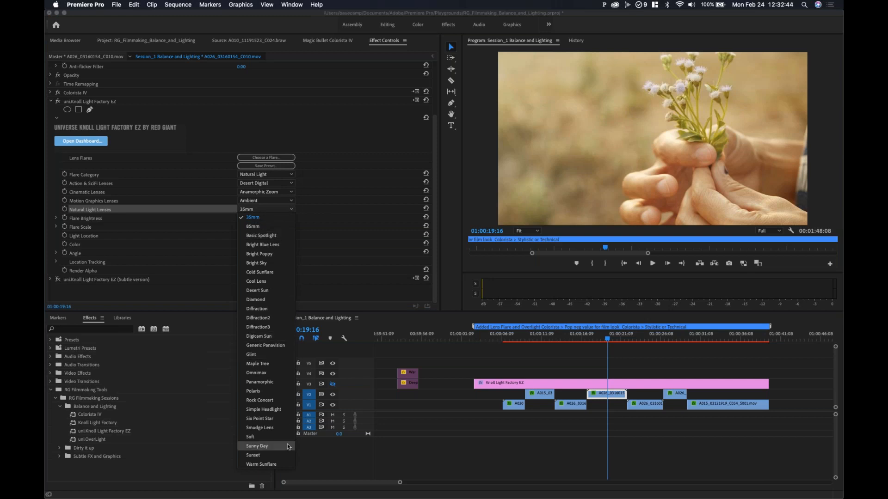
left_click(259, 446)
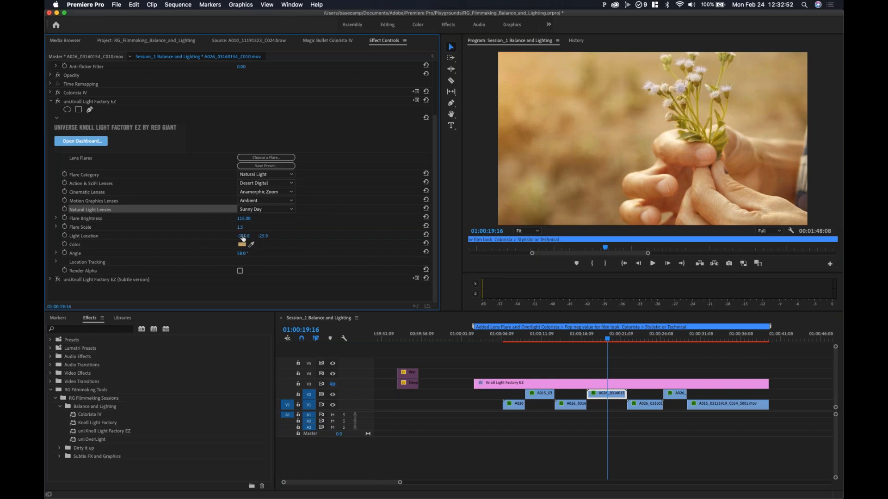
- Reposition the flare's light source outside the frame, beyond its upper-left corner, at about -270.0, -116.5
left_click(670, 121)
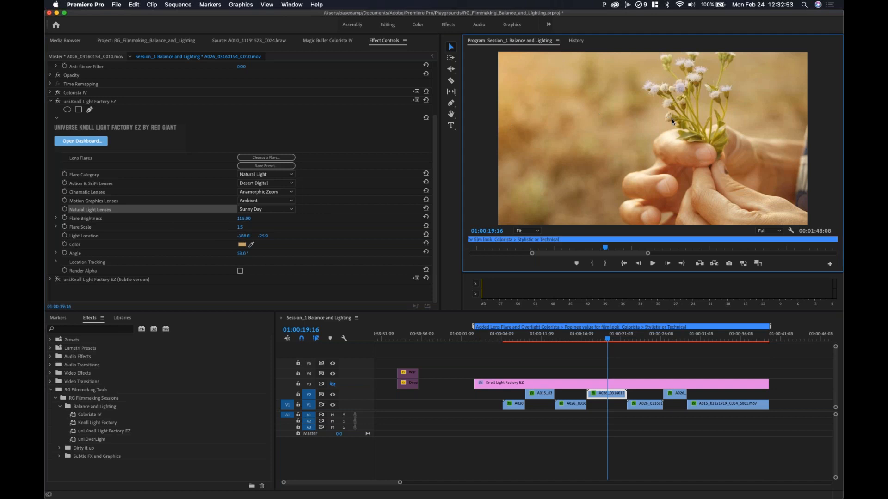
key("minus")
key("minus")
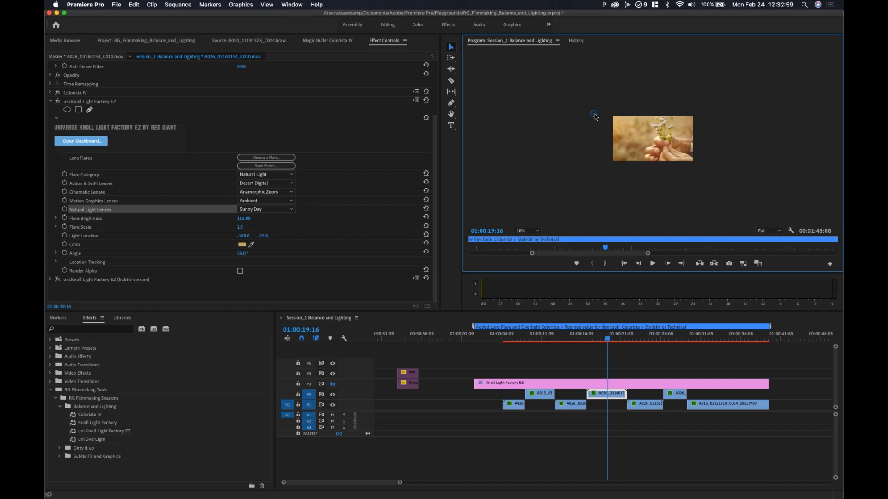
key("equal")
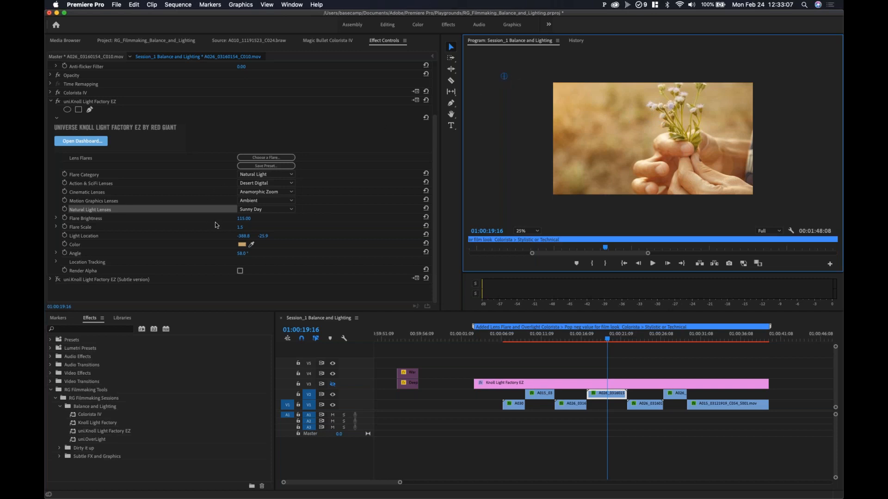
left_click_drag(505, 77, 506, 77)
left_click_drag(552, 95, 561, 100)
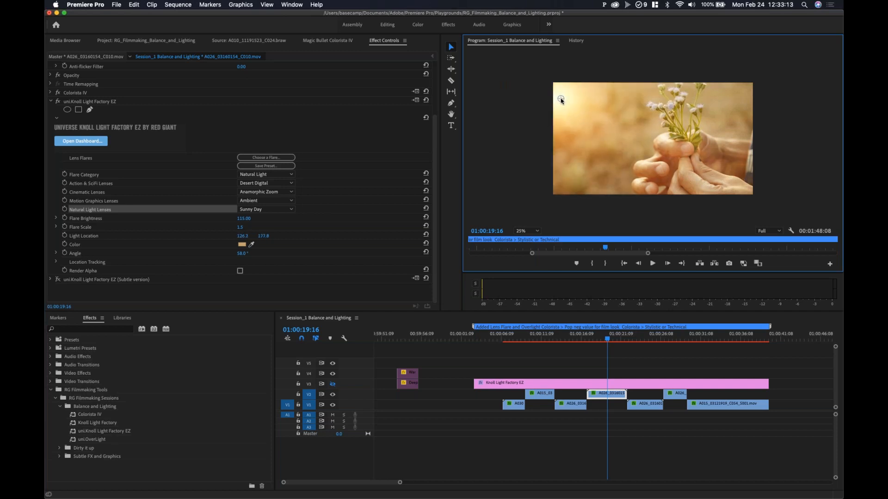
left_click_drag(560, 100, 524, 67)
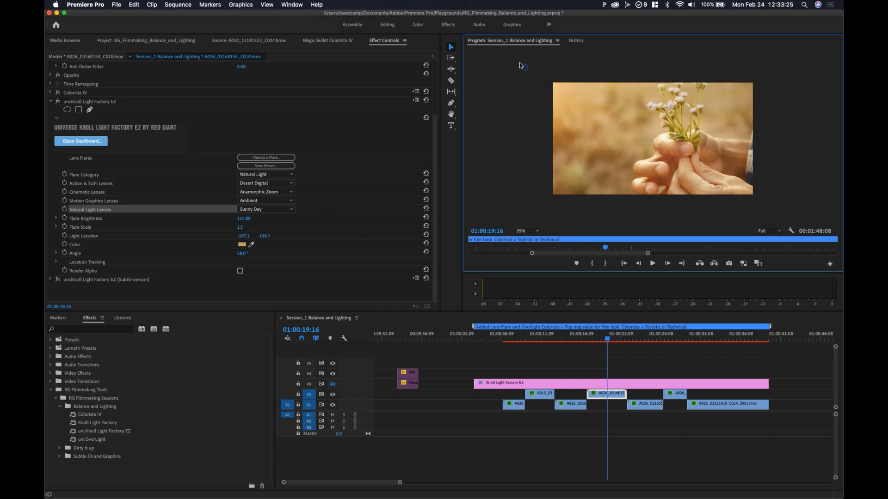
left_click_drag(520, 66, 518, 67)
- Sample the flare color from the skin of the fingers holding the flowers
left_click(80, 248)
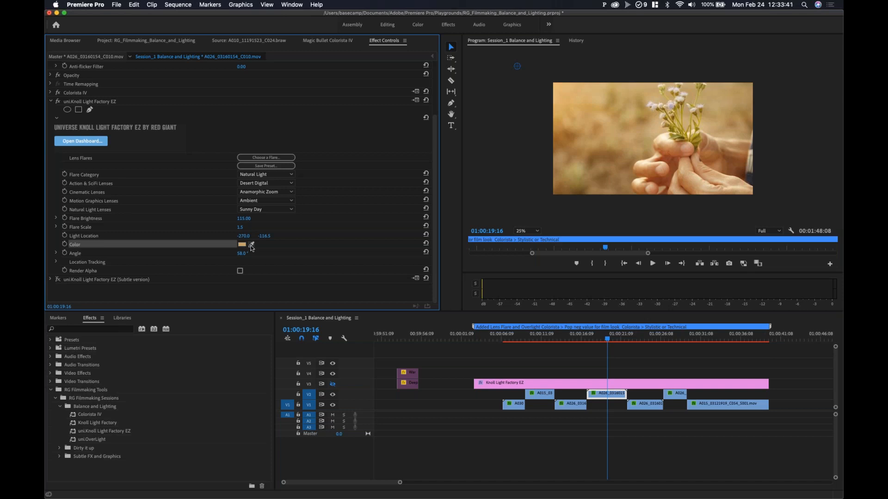
left_click(252, 246)
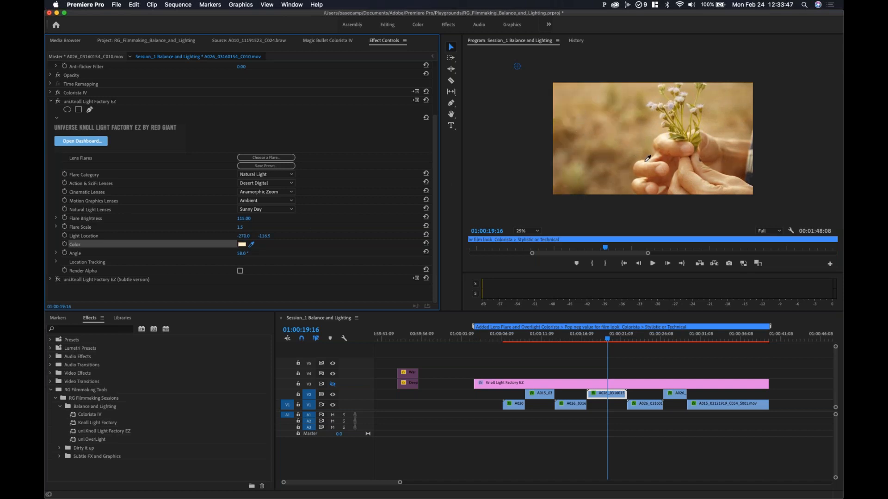
left_click(676, 145)
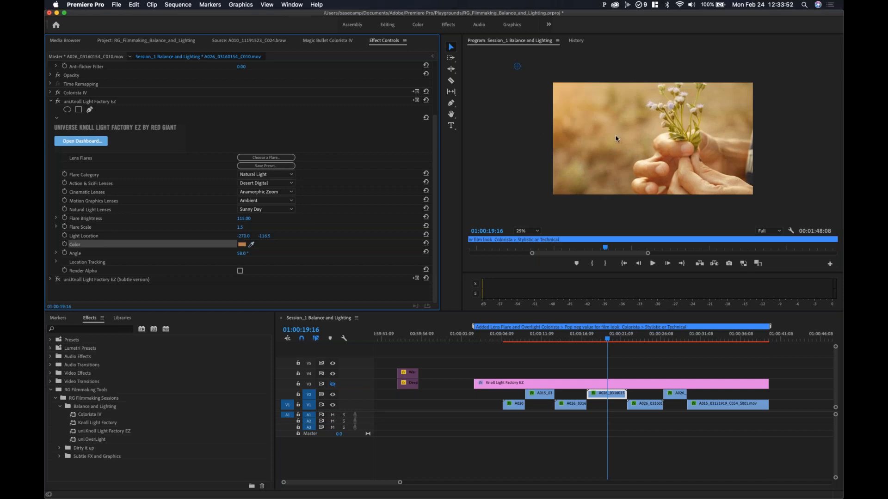
- Sample the flare color from the sunlit background near the image's upper-left corner and set Flare Scale to 2.6
left_click(252, 244)
left_click(251, 244)
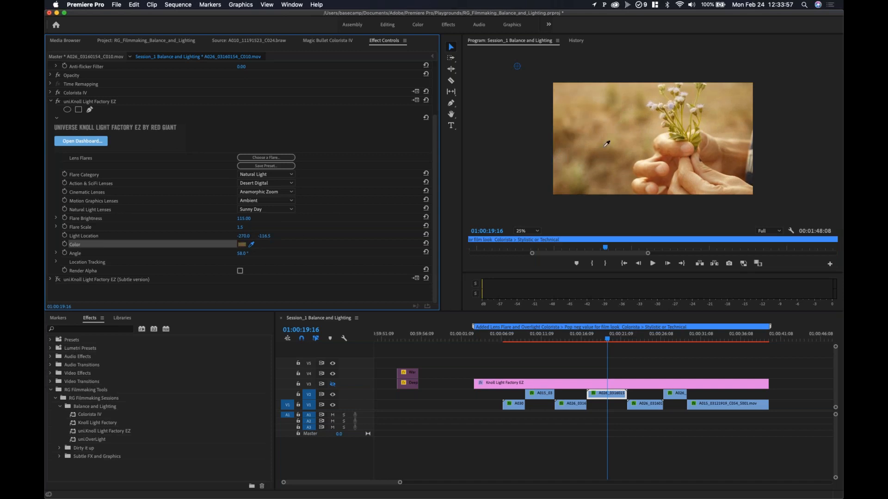
left_click(572, 101)
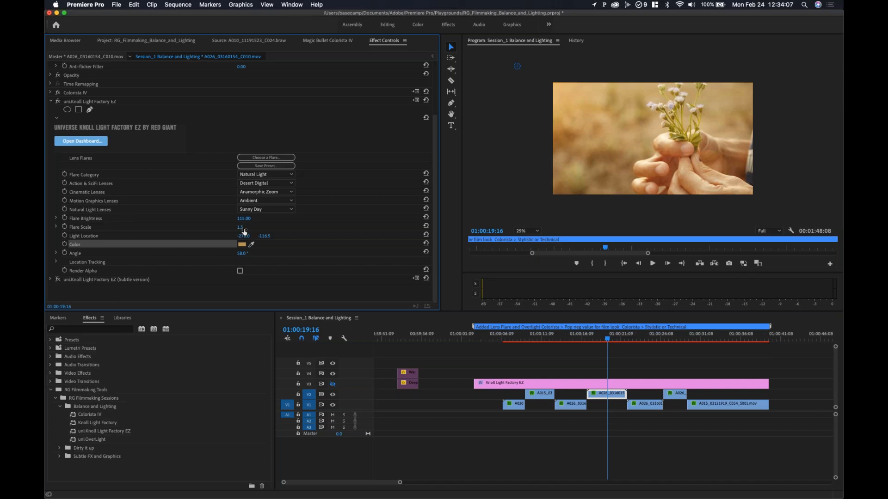
left_click_drag(244, 231, 244, 231)
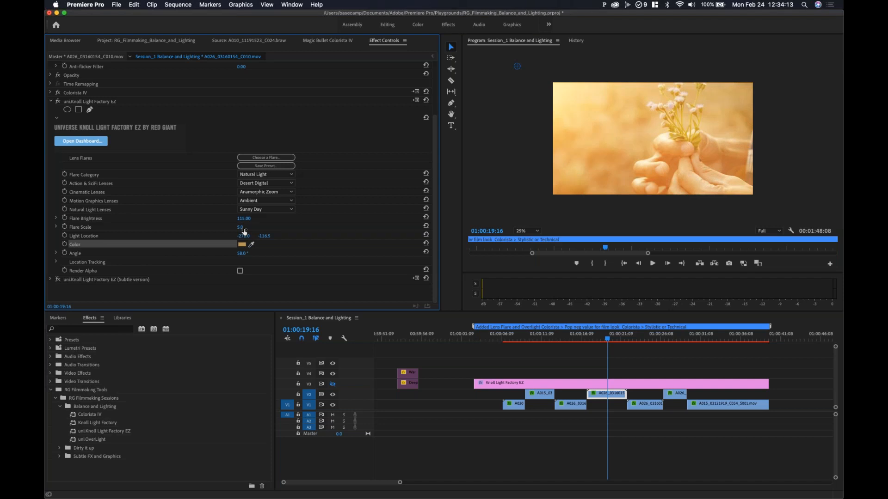
left_click_drag(240, 228, 243, 232)
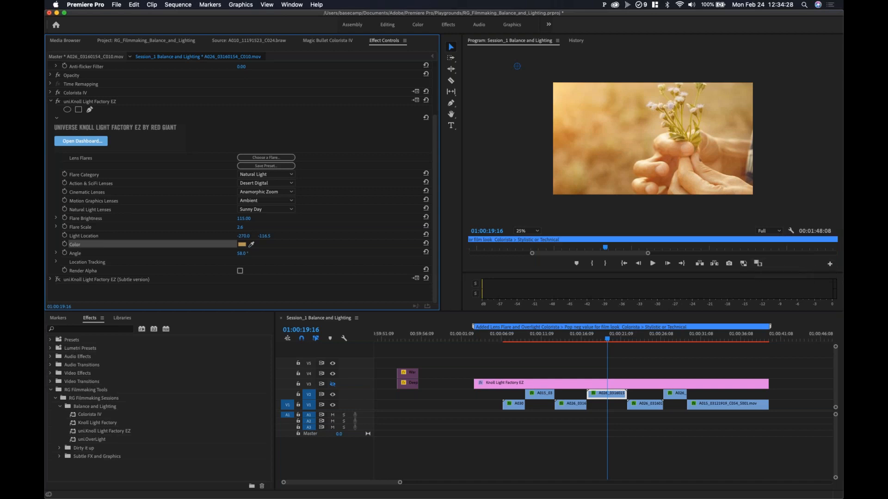
- Show the comparison view and set the reference frame to the woman's shot at 01:00:15:17
left_click(761, 266)
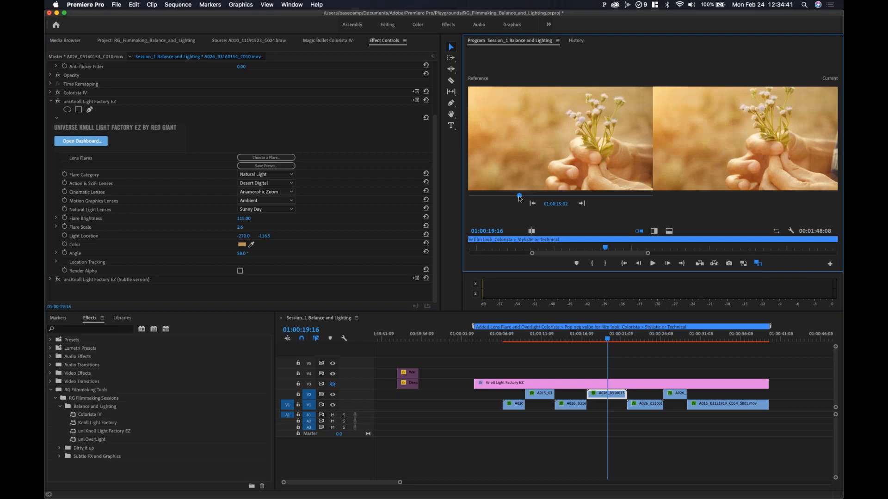
left_click_drag(519, 196, 536, 204)
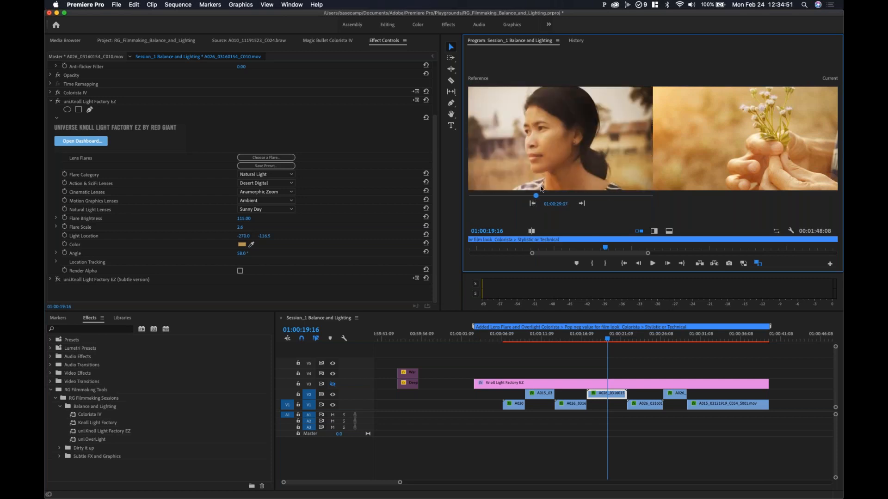
left_click_drag(538, 197, 516, 206)
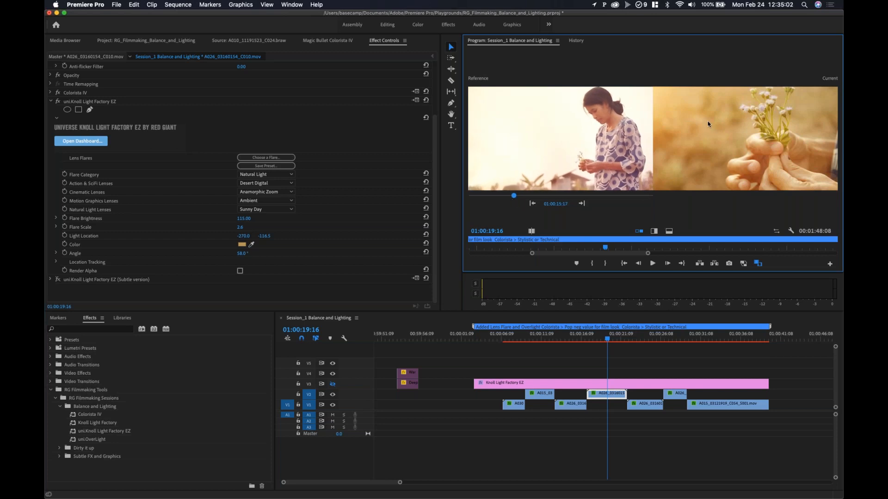
- Compare the main Knoll Light Factory EZ flare with its subtle version by alternating them, leaving the main one enabled
left_click(51, 101)
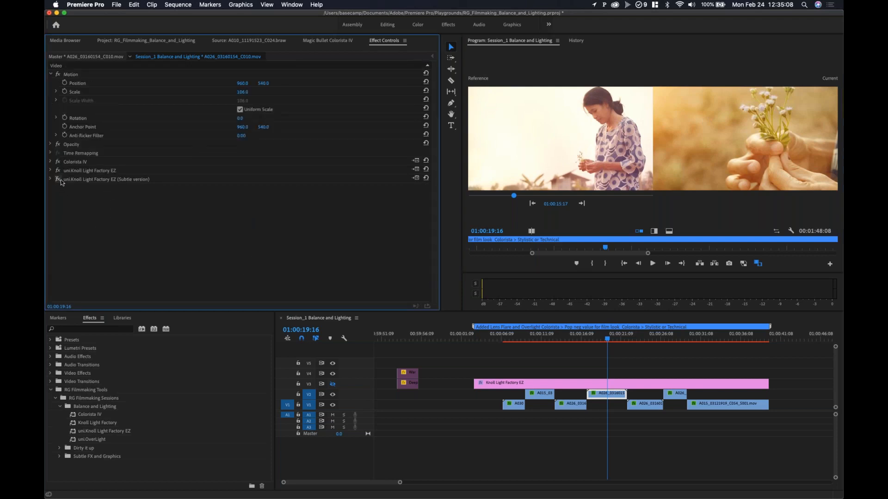
left_click(74, 170)
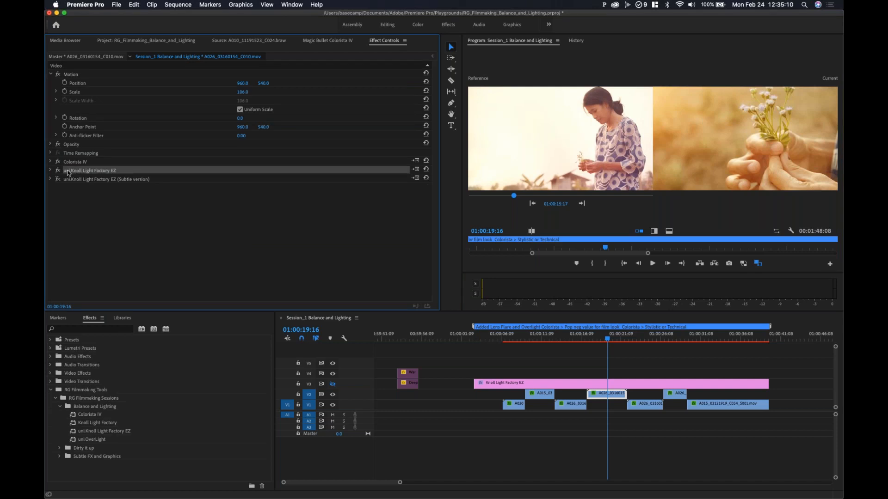
left_click(58, 171)
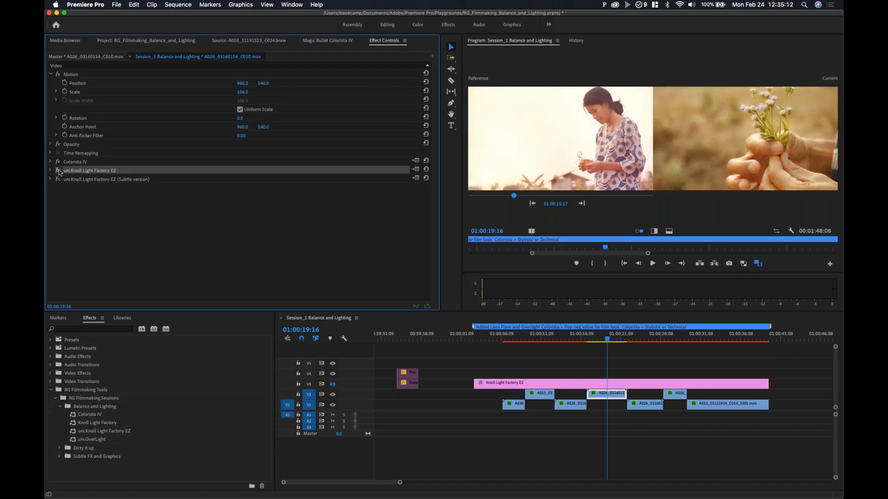
left_click(59, 180)
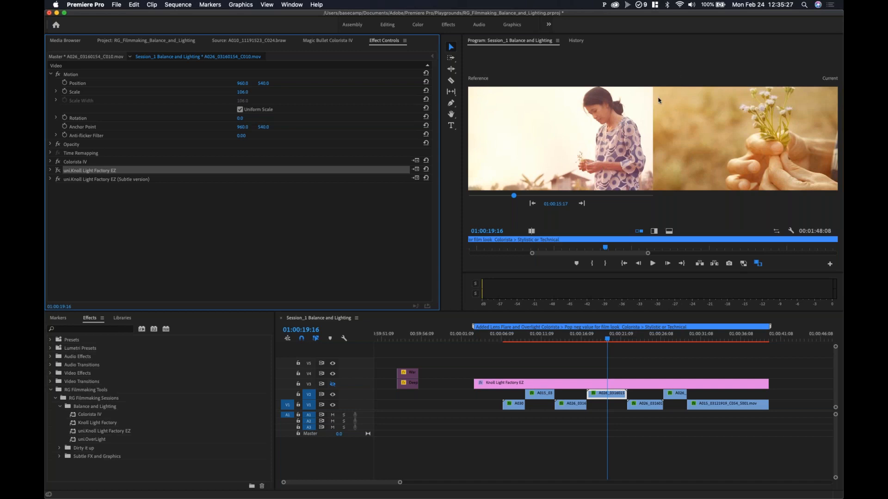
left_click(77, 180)
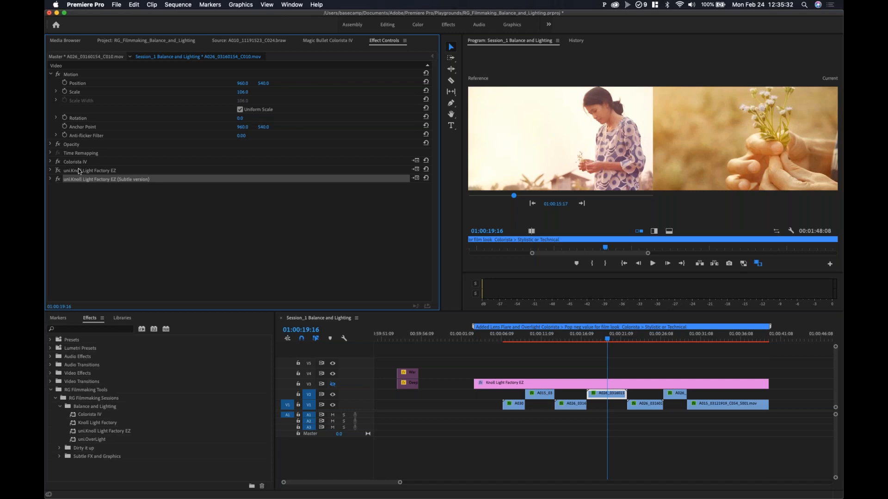
left_click(78, 169)
left_click(57, 180)
left_click(57, 170)
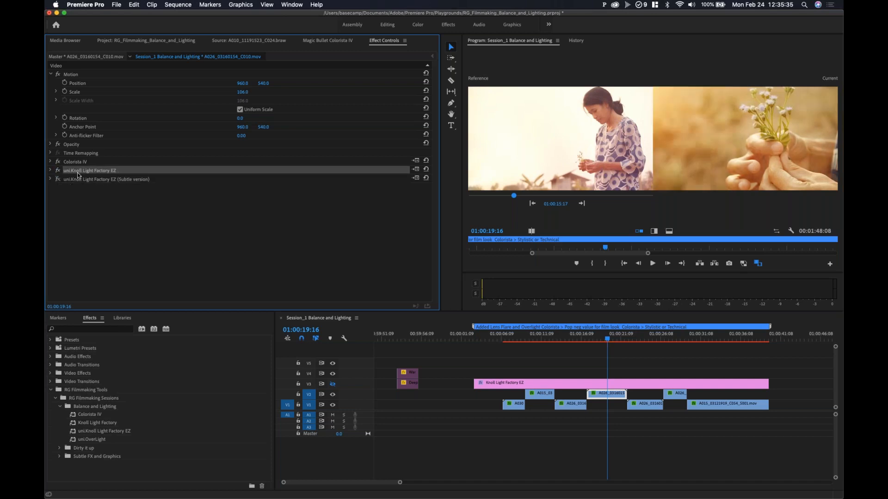
- Review the parameters of the main uni.Knoll Light Factory EZ effect on the flower clip
left_click(50, 170)
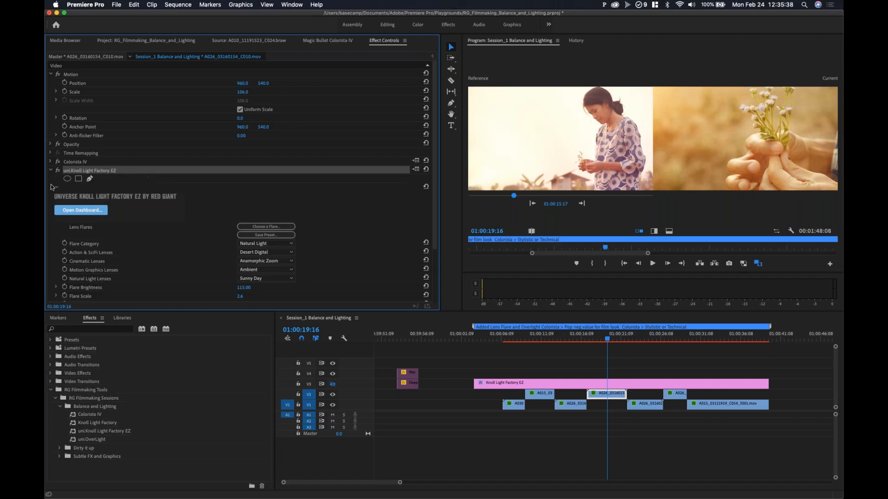
scroll(150, 215, "down", 3)
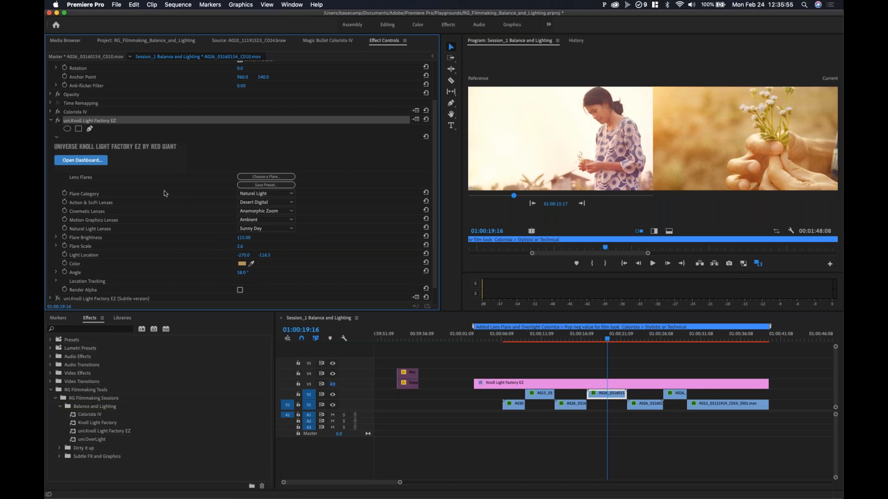
left_click(51, 121)
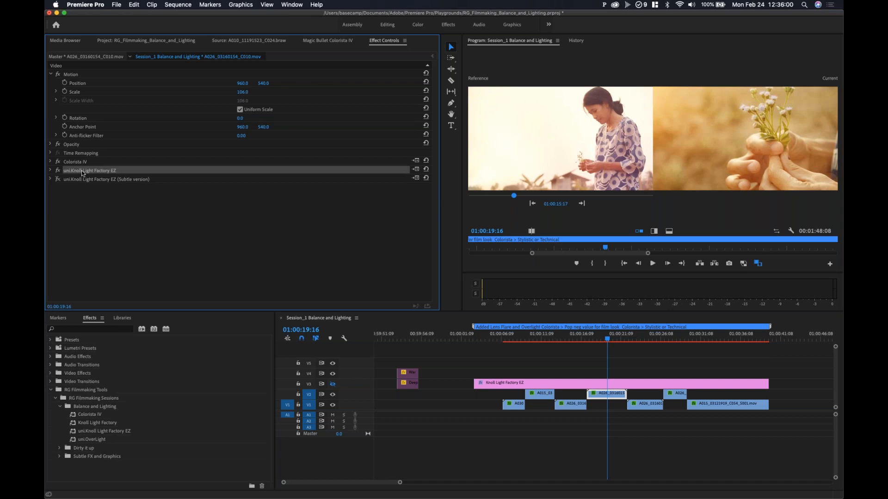
left_click(51, 171)
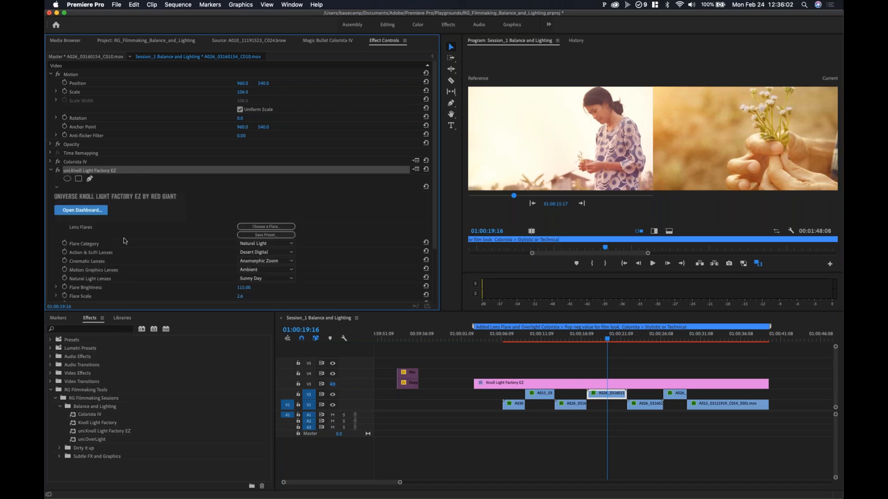
- Leave the comparison view, scrub the hands-and-flowers clip to 01:00:20:02, and collapse the main uni.Knoll Light Factory EZ parameters
scroll(194, 262, "down", 3)
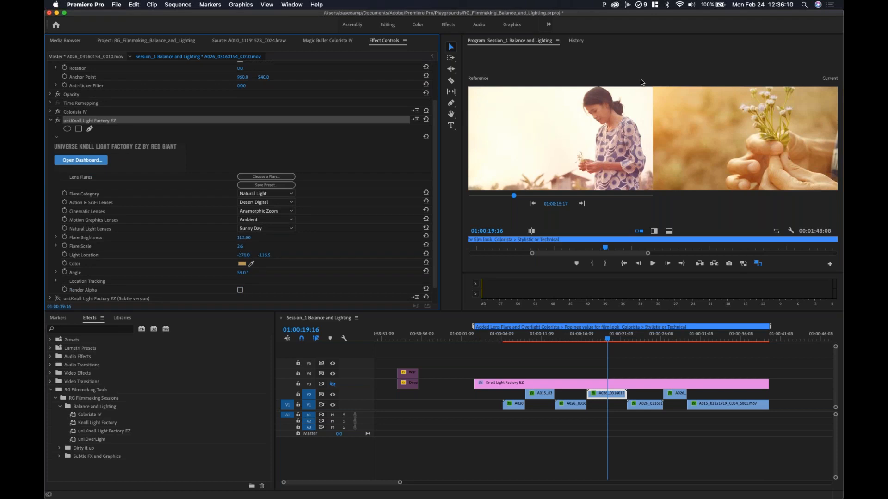
left_click(758, 263)
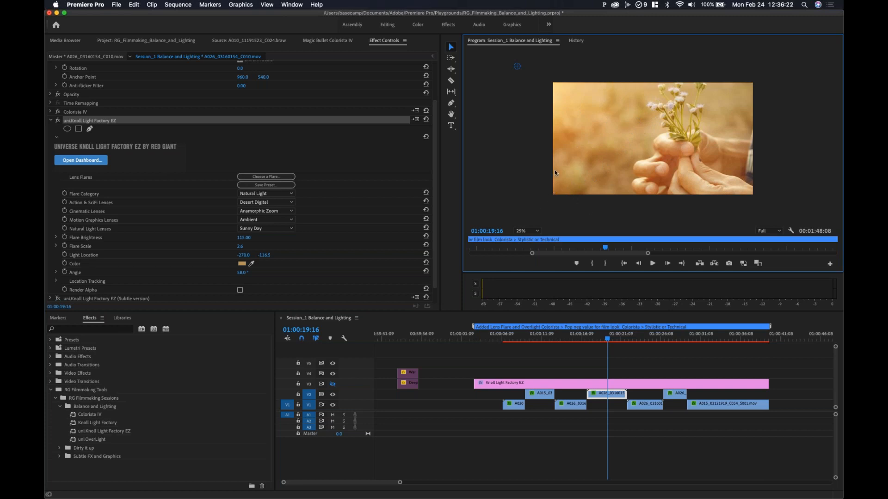
mouse_move(595, 338)
left_mouse_down()
mouse_move(611, 339)
mouse_move(571, 348)
mouse_move(619, 348)
mouse_move(610, 347)
left_mouse_up()
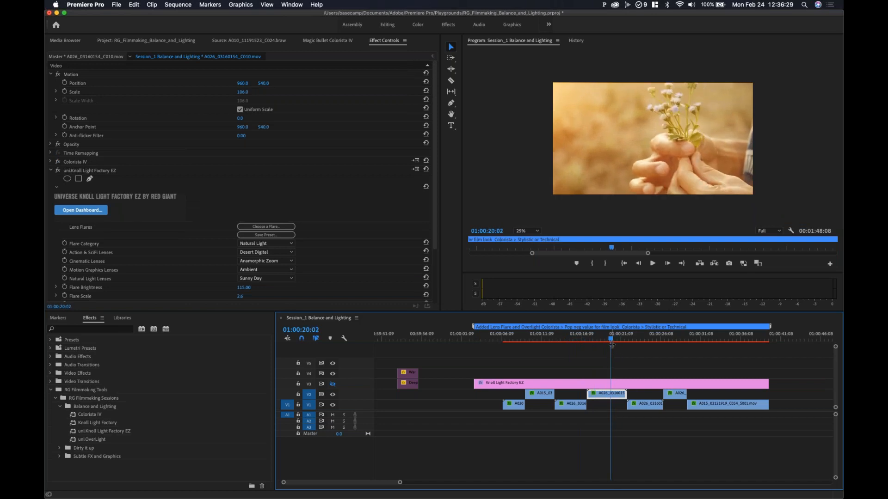
left_click(50, 171)
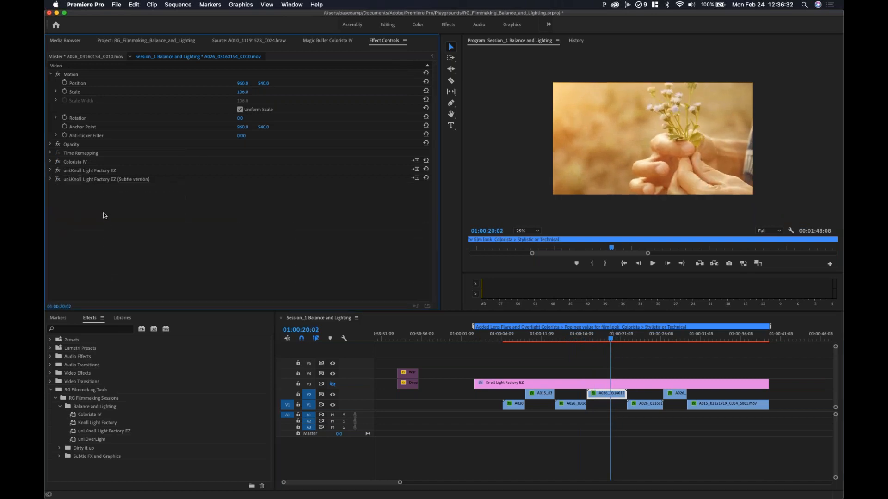
- Switch off the main uni.Knoll Light Factory EZ effect and enable its subtle version on the flower clip
left_click(89, 180)
left_click(57, 179)
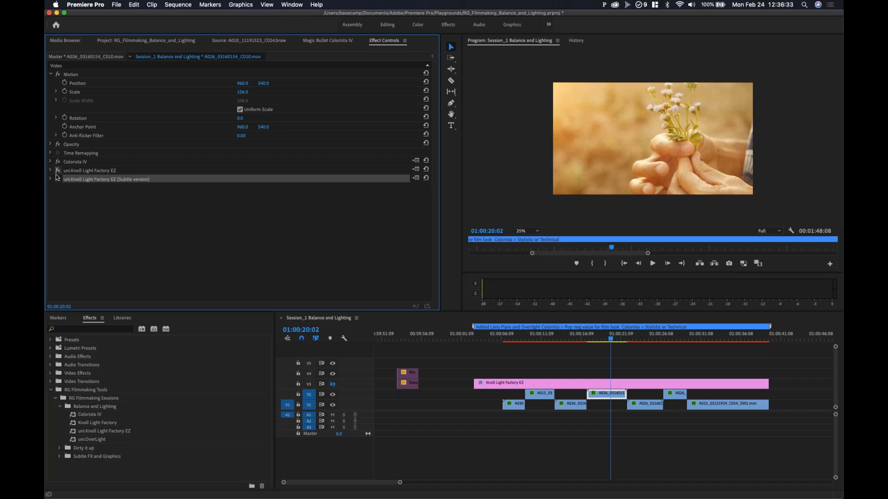
left_click(58, 180)
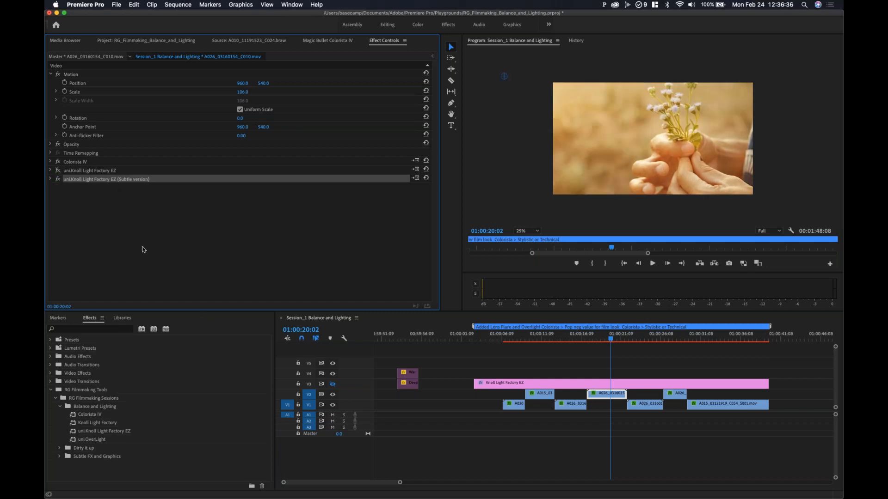
left_click(114, 227)
left_click(90, 171)
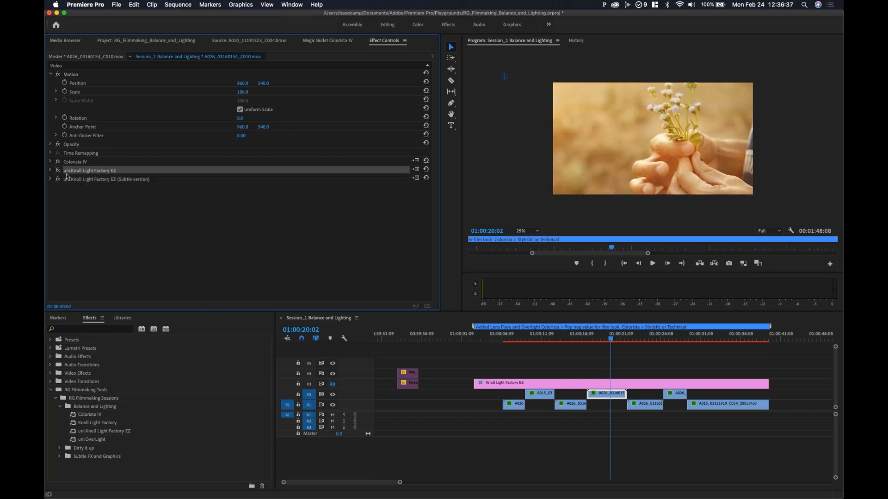
left_click(185, 224)
left_click(118, 180)
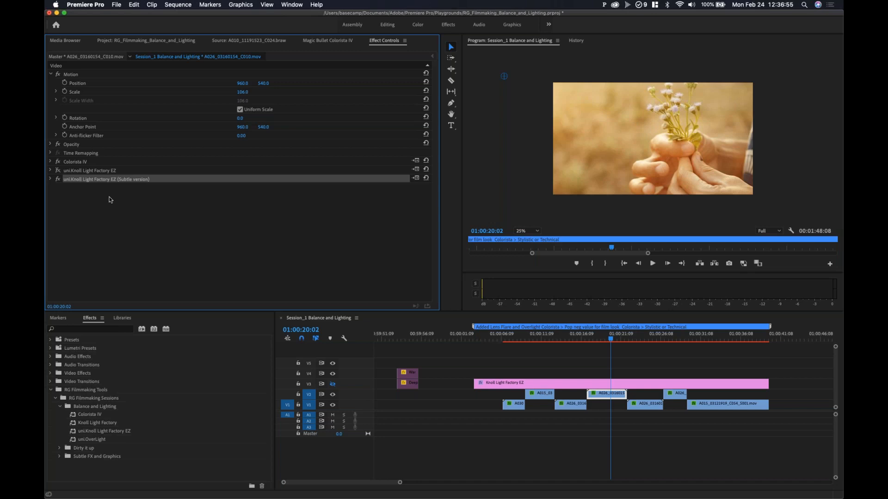
- Compare the flower clip's subtle flare with the preceding overlit shot of the woman by scrubbing between them
left_click(595, 339)
left_click_drag(596, 339, 600, 339)
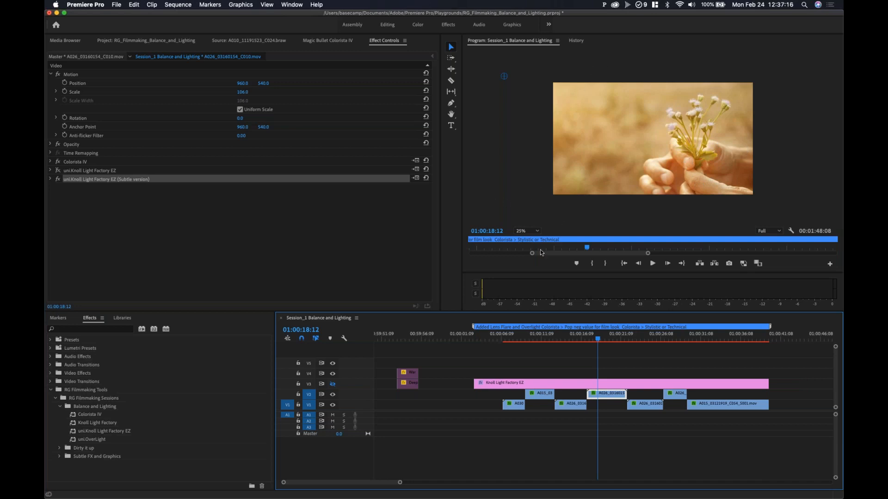
left_click_drag(597, 339, 582, 339)
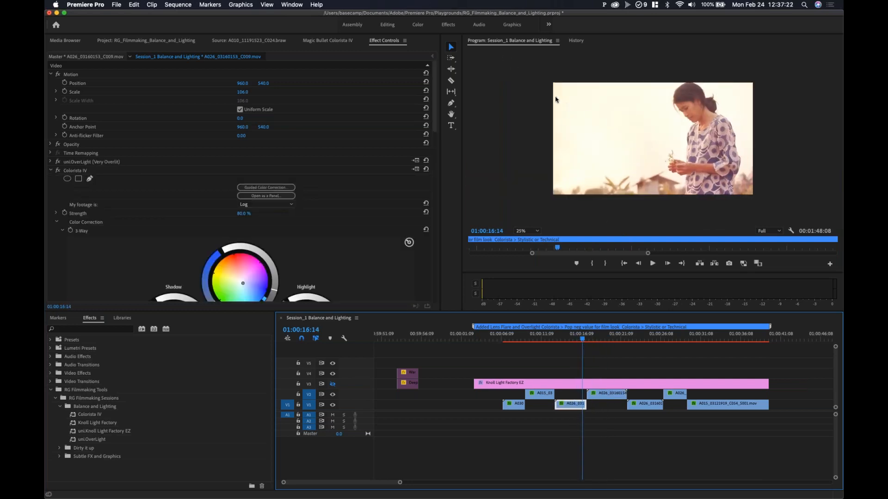
left_click(605, 339)
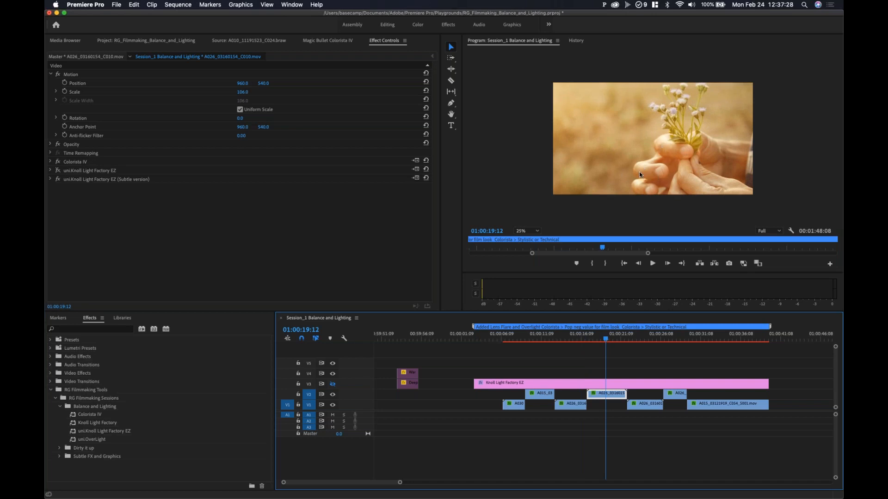
- Compare the flower shot with and without the subtle Knoll Light Factory EZ effect, leaving it enabled
left_click(58, 180)
left_click(58, 179)
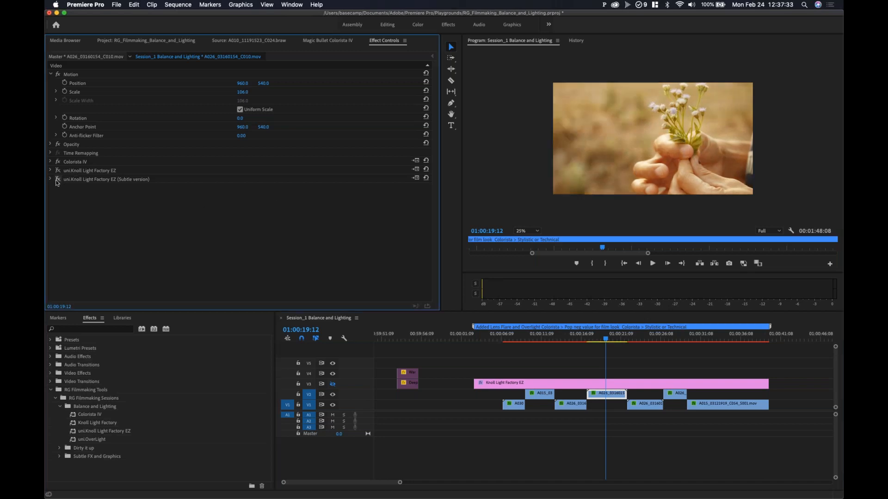
left_click(58, 180)
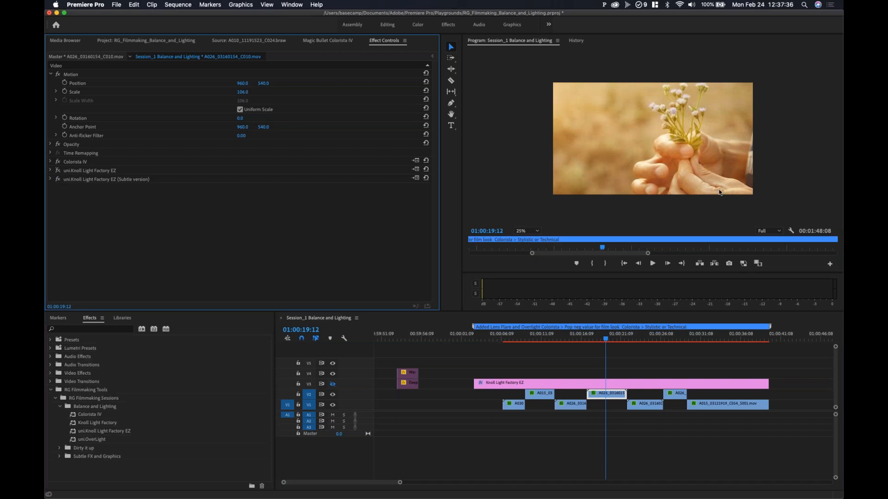
key("Right")
key("Right")
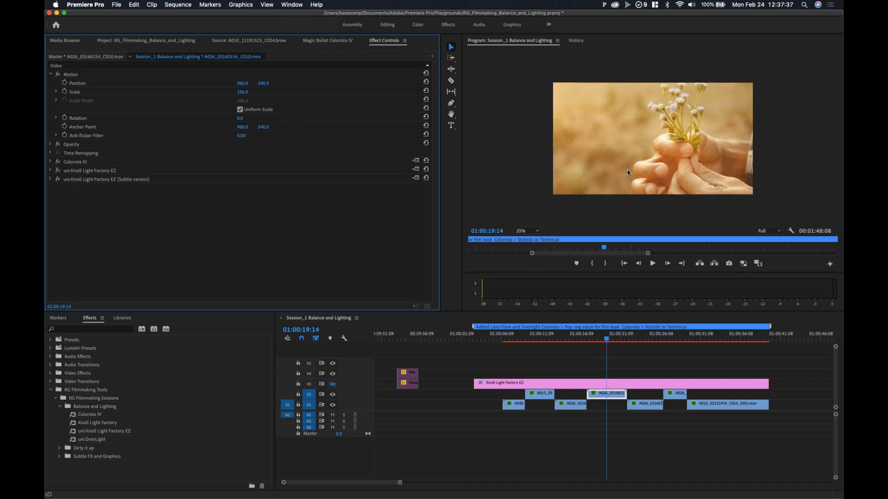
- Fit the frame in the program view, and play and scrub the ungraded wheat-field clip around 01:01:20
key("minus")
left_click(531, 157)
key("shift+z")
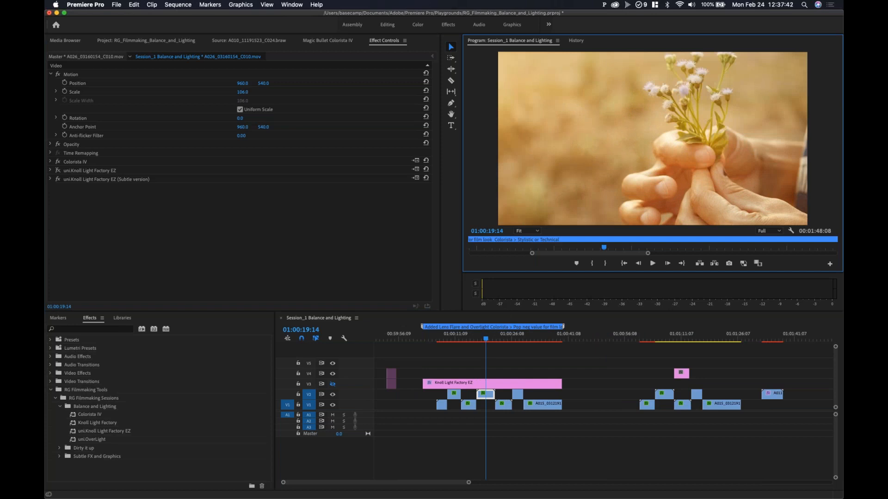
left_click_drag(490, 340, 535, 343)
mouse_move(711, 339)
left_mouse_down()
mouse_move(729, 345)
mouse_move(711, 352)
left_mouse_up()
key("space")
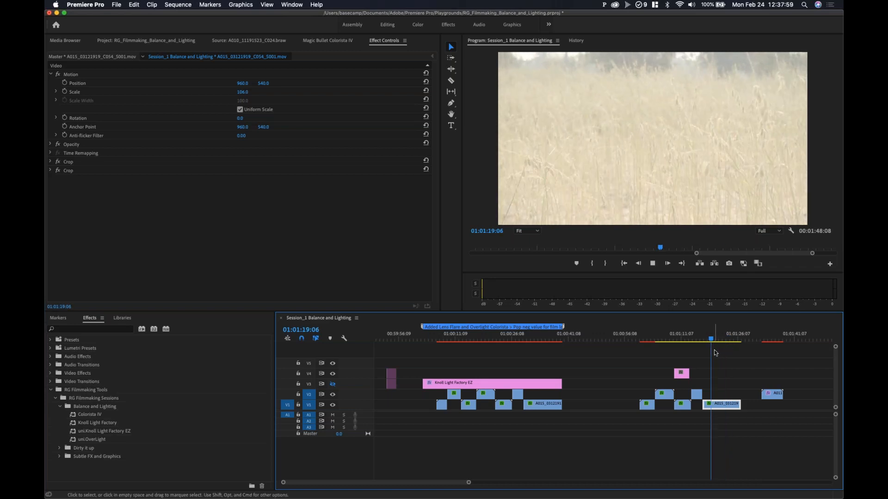
key("space")
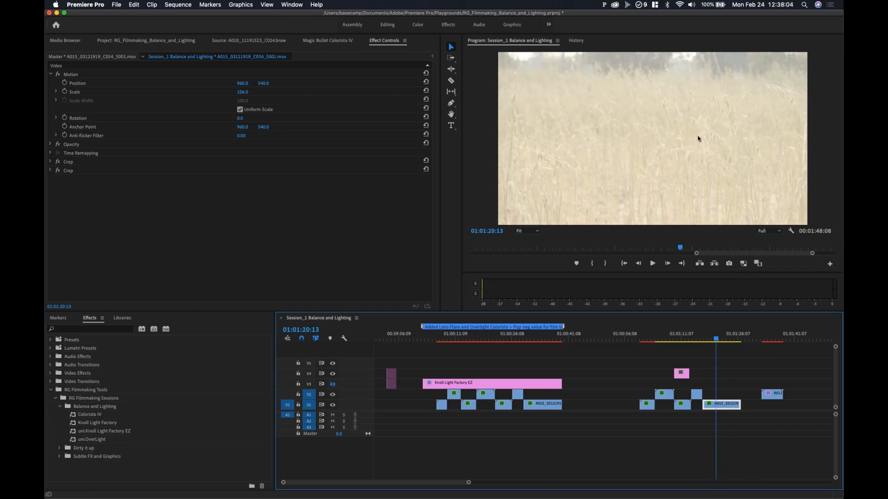
key("space")
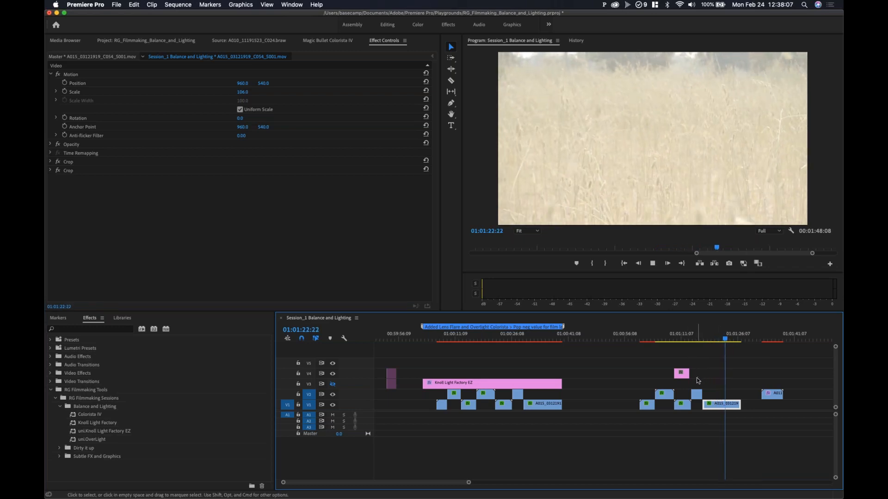
left_click_drag(703, 340, 717, 340)
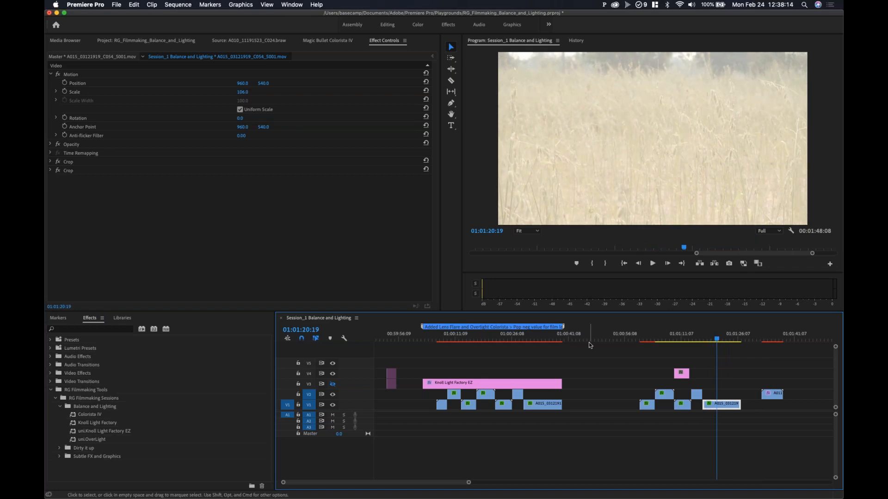
mouse_move(707, 341)
left_mouse_down()
mouse_move(731, 341)
mouse_move(708, 341)
left_mouse_up()
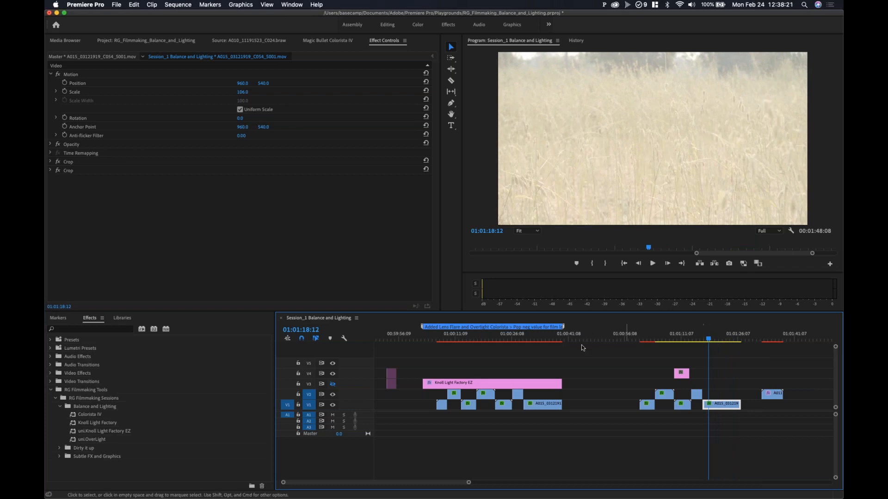
- Play and scrub the graded wheat-field clip with uni.OverLight from about 01:00:31 to 01:00:36
left_click(526, 338)
key("space")
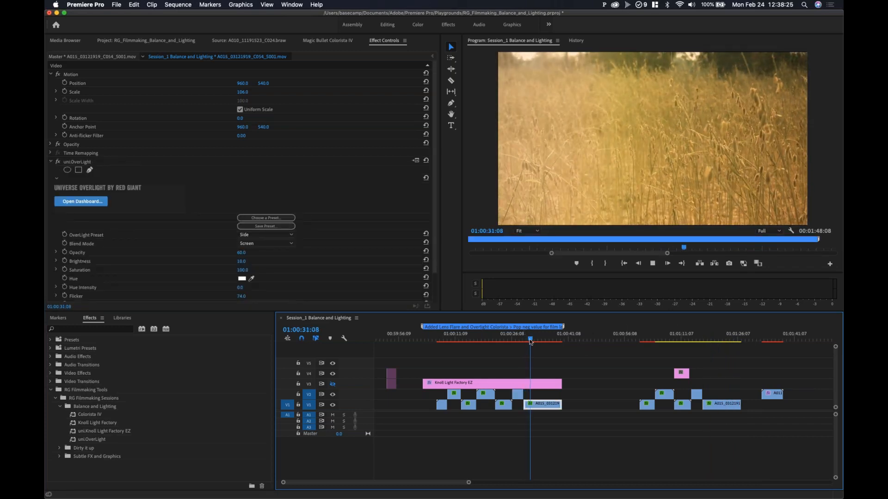
key("space")
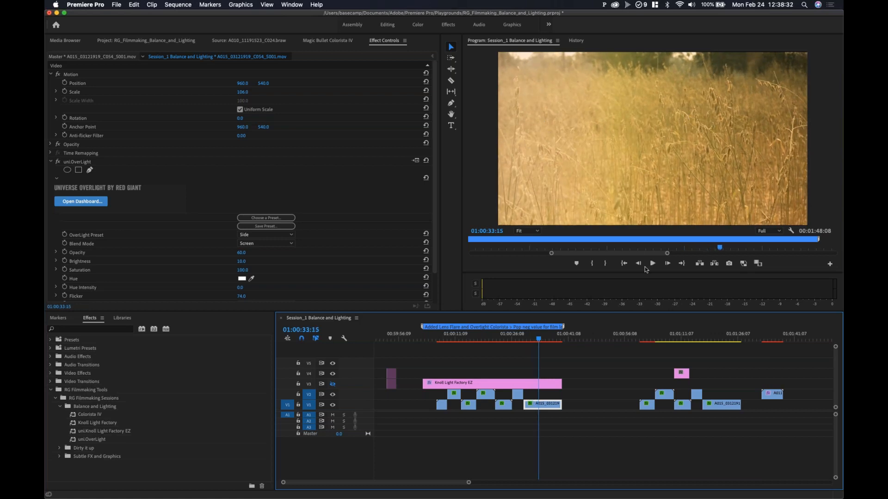
left_click_drag(543, 340, 529, 343)
key("space")
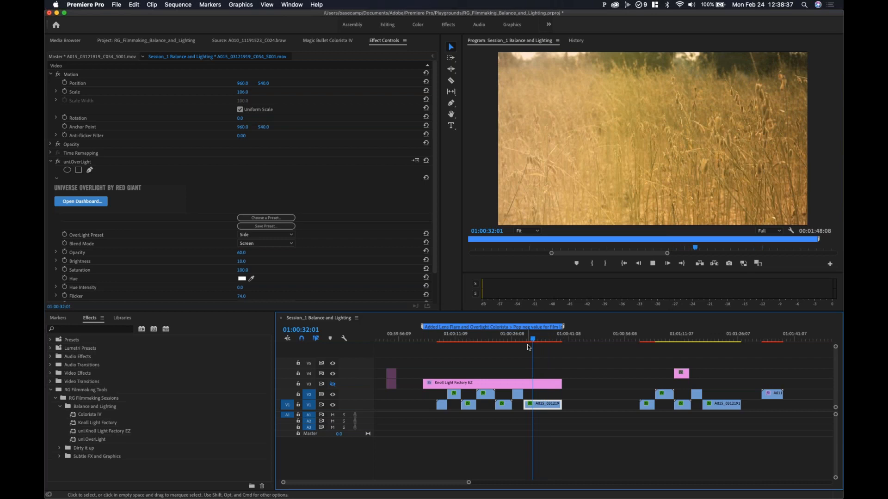
left_click(532, 340)
left_click_drag(534, 343, 548, 343)
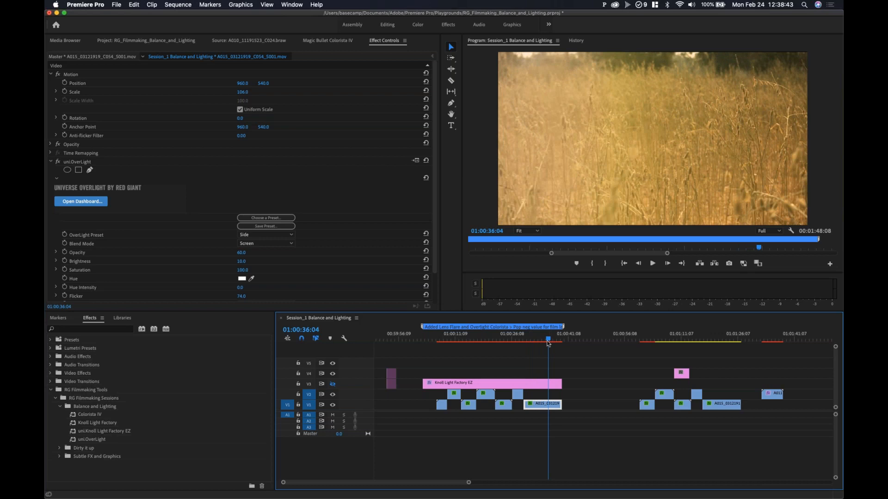
- Collapse the uni.OverLight parameters on the graded wheat-field clip and scrub through its light effect up to 01:00:34:15
left_click(50, 163)
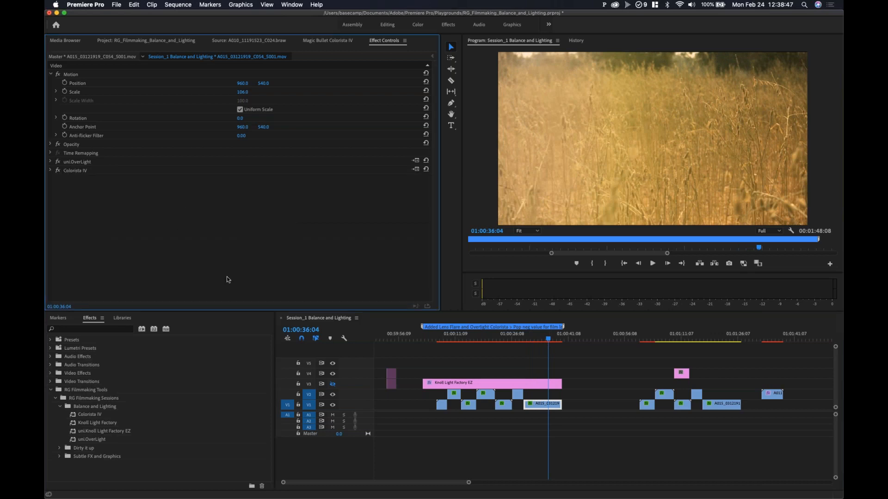
left_click_drag(528, 340, 538, 340)
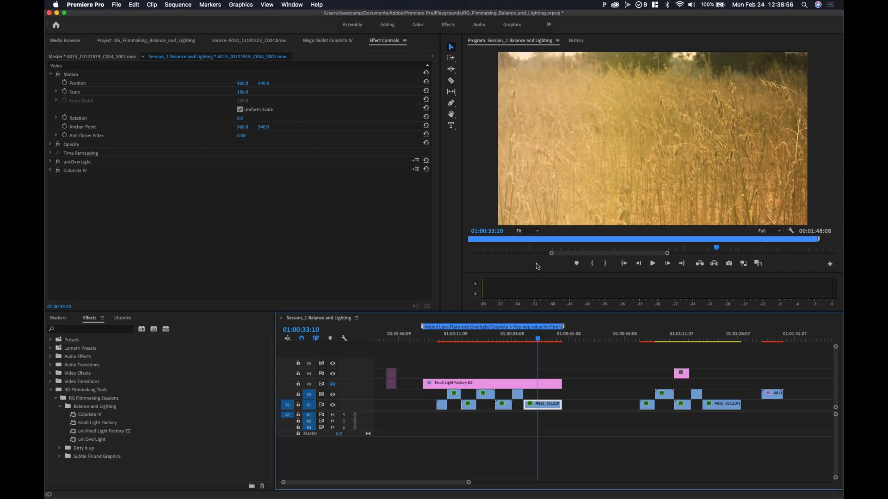
left_click(528, 339)
left_click_drag(530, 341, 542, 343)
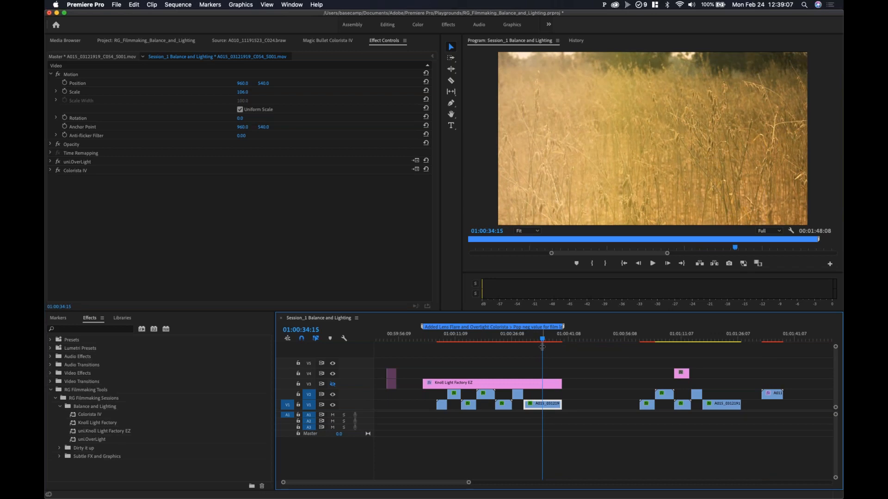
- Review the flower, tree-and-field and standing-woman shots, and collapse the expanded Colorista IV effect on the woman's clip
left_click(485, 341)
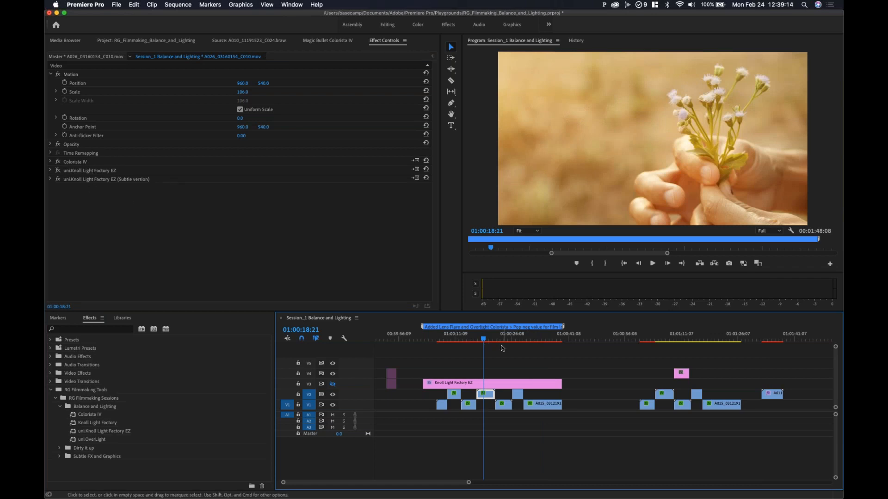
left_click(451, 339)
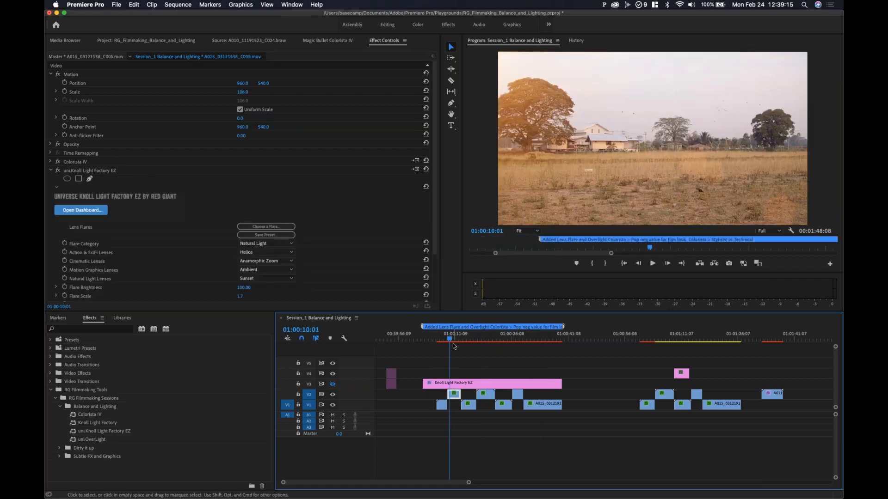
left_click(465, 338)
mouse_move(467, 338)
left_mouse_down()
mouse_move(485, 340)
mouse_move(465, 342)
left_mouse_up()
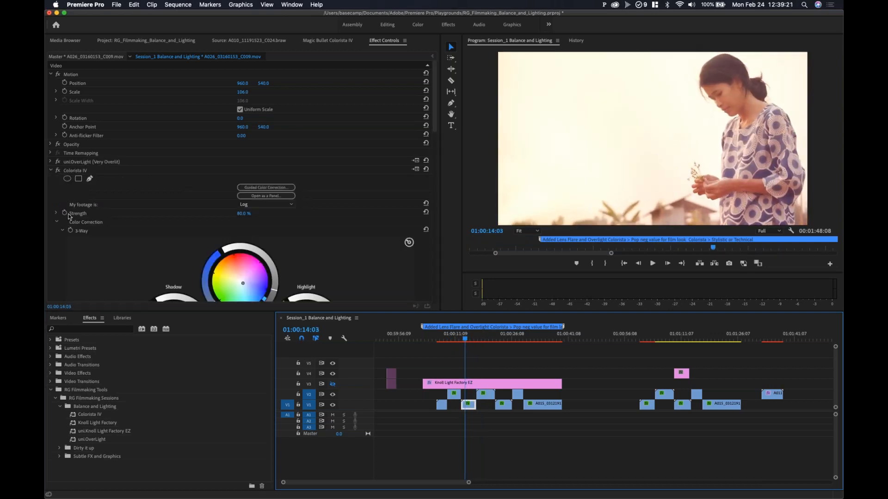
left_click(51, 170)
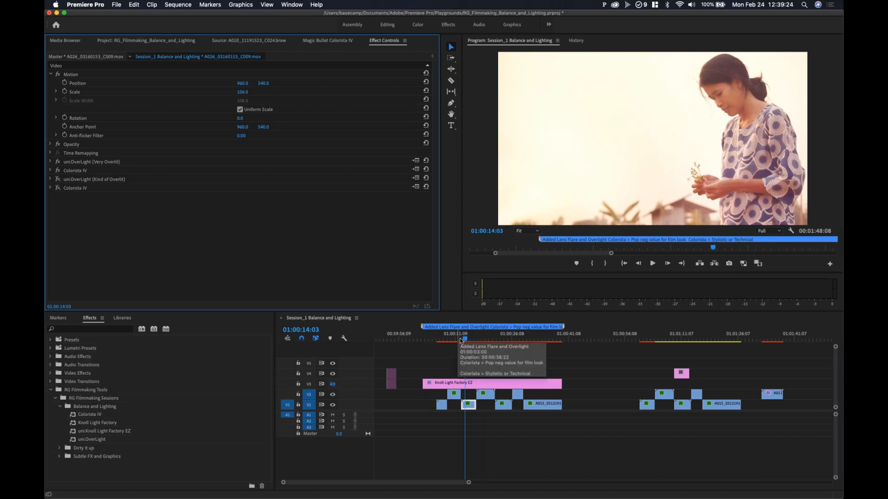
- On the woman's close-up at 01:00:28:08, compare the image with and without uni.OverLight (Very Overlit), leaving it enabled
left_click_drag(479, 335, 520, 342)
left_click(58, 170)
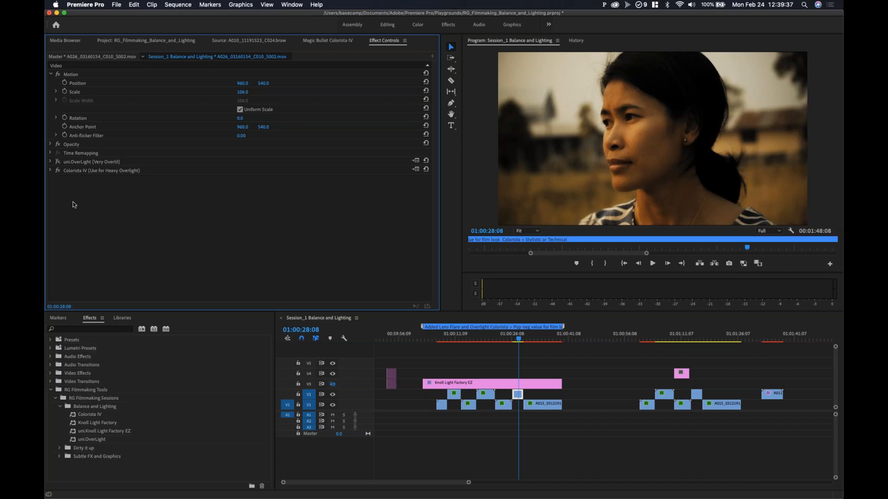
left_click(58, 161)
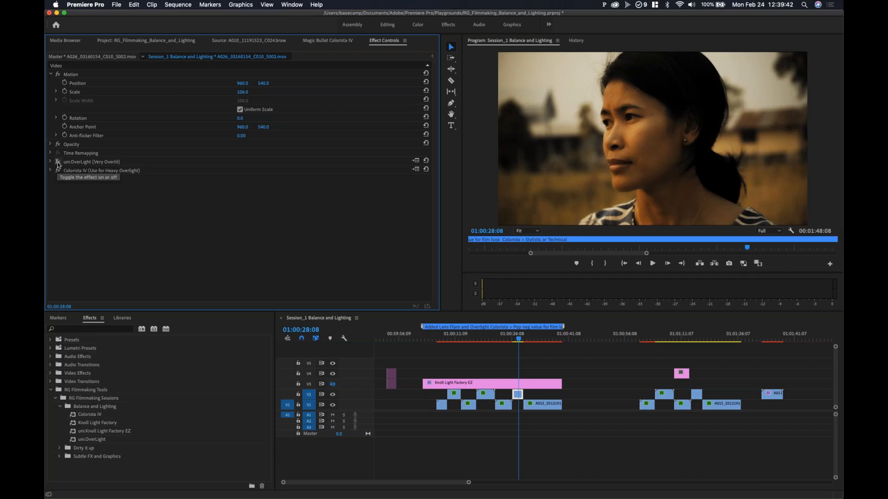
left_click(58, 162)
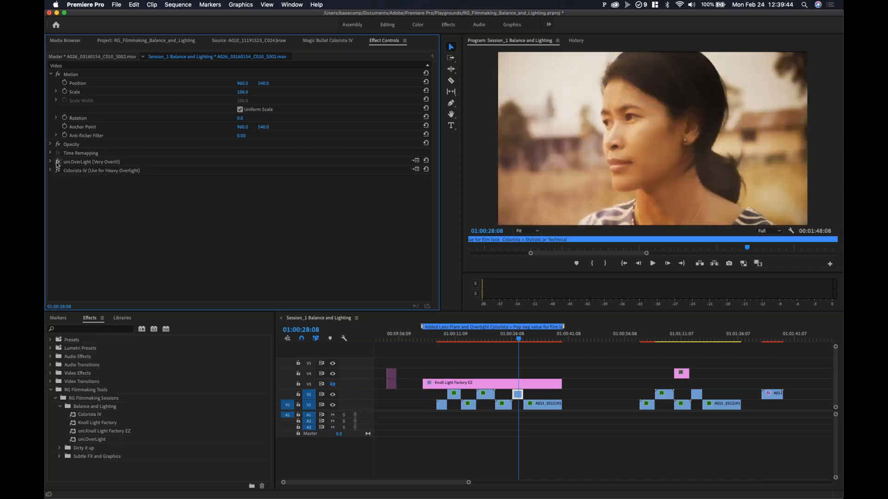
left_click(57, 162)
left_click(115, 162)
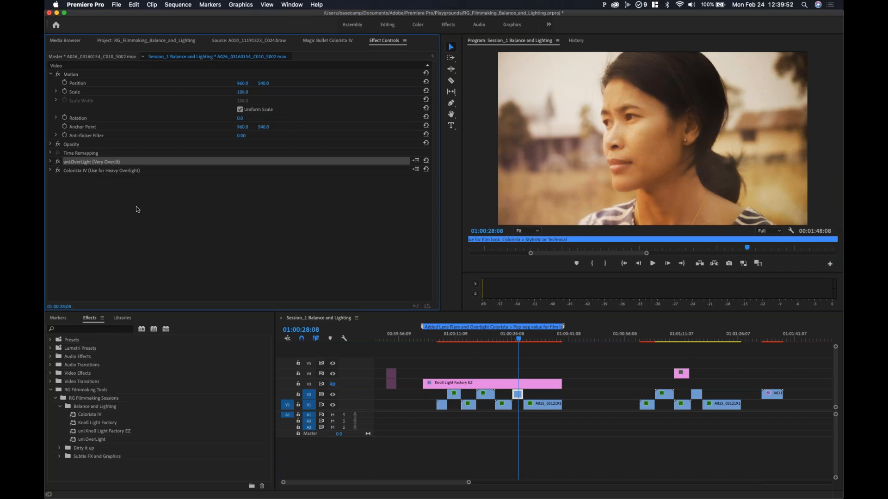
- Review the woman's close-up around 01:00:28, and scrub the graded shots from the birds at 01:00:08:18 to the wheat field at 01:00:32:18
left_click(517, 339)
left_click_drag(518, 338, 518, 341)
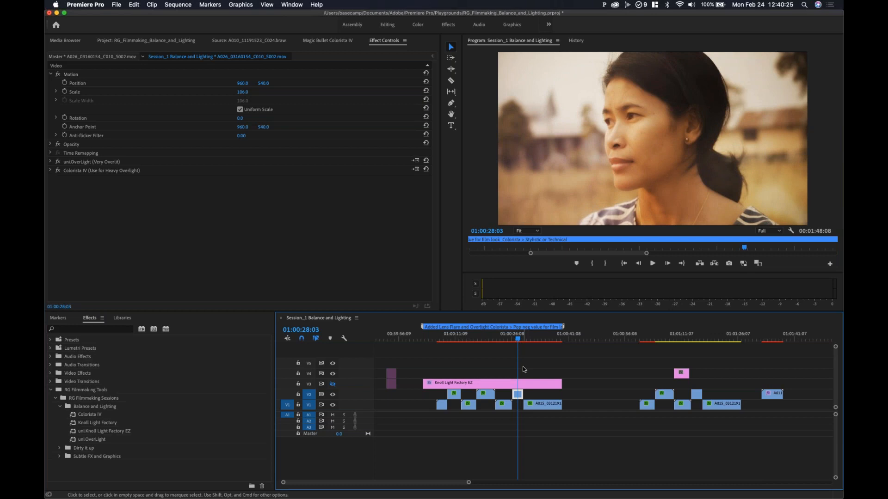
left_click_drag(518, 340, 520, 340)
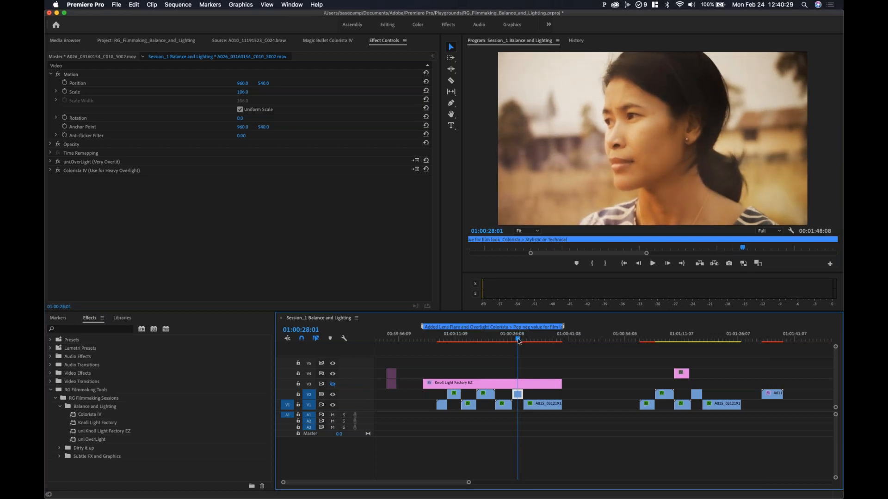
left_click(111, 166)
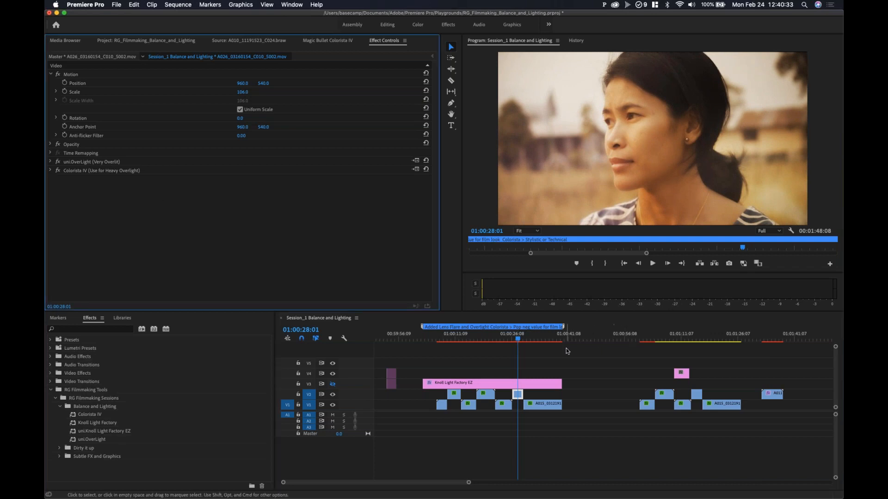
left_click(444, 341)
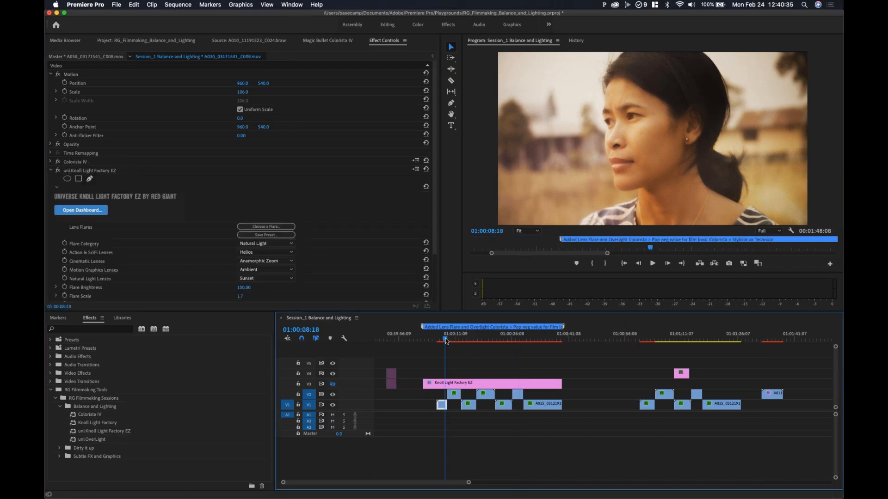
left_click_drag(446, 341, 537, 357)
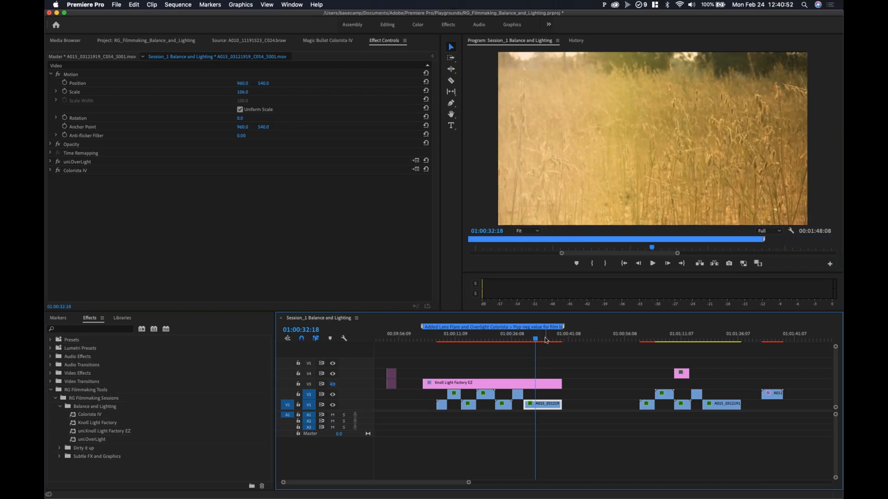
- Play and scrub the wheat-field shot between 01:00:30:05 and 01:00:34:11 to examine the moving light leak
mouse_move(535, 341)
left_mouse_down()
mouse_move(549, 343)
mouse_move(528, 340)
left_mouse_up()
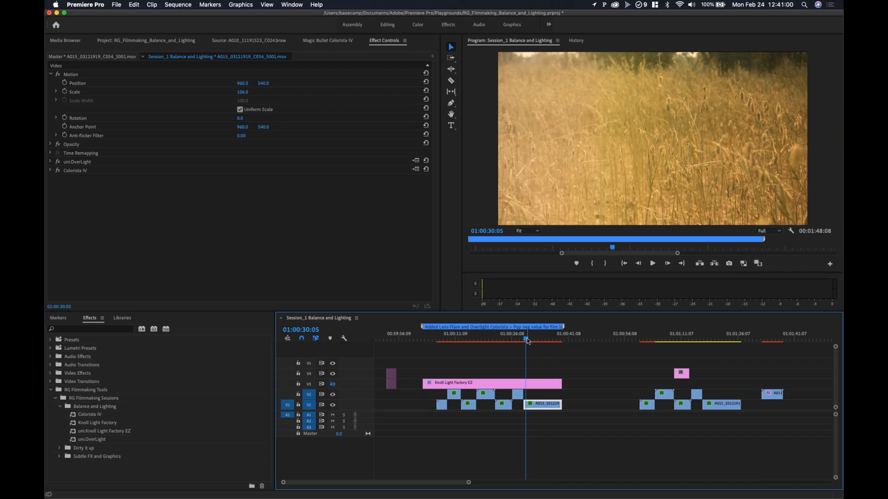
key("space")
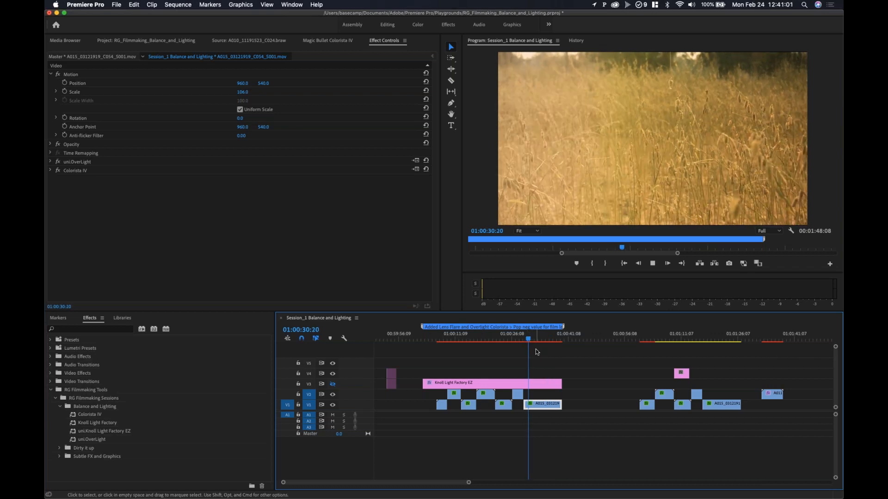
key("space")
left_click(541, 352)
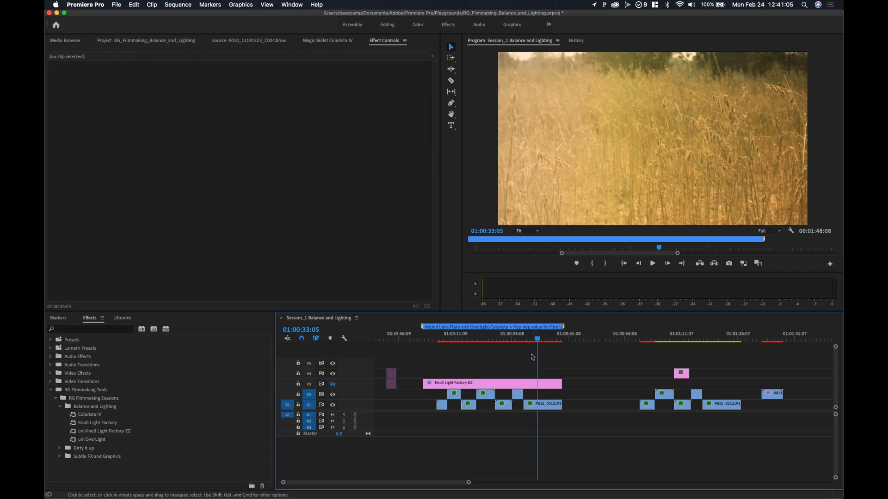
left_click_drag(522, 339, 532, 339)
key("space")
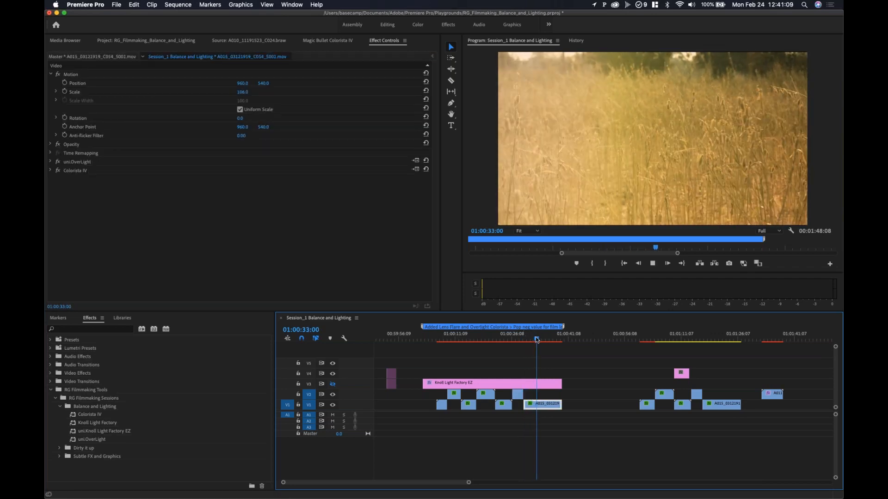
key("space")
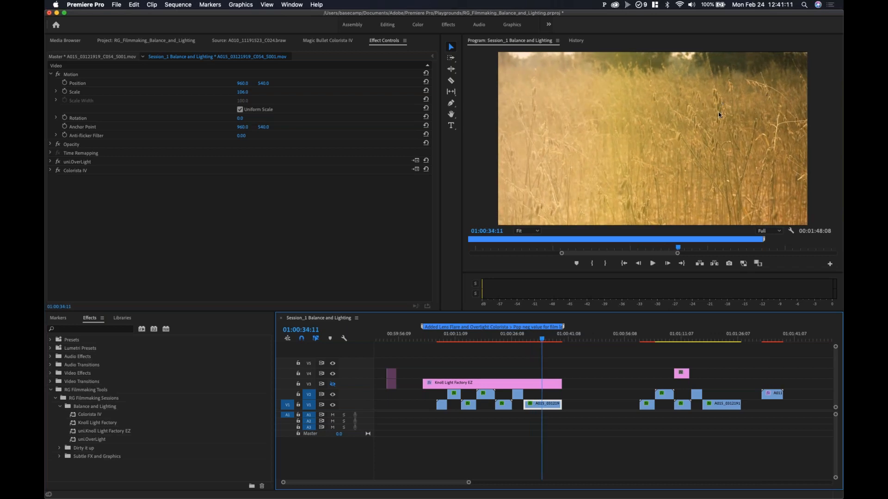
mouse_move(527, 339)
left_mouse_down()
mouse_move(550, 347)
mouse_move(541, 347)
left_mouse_up()
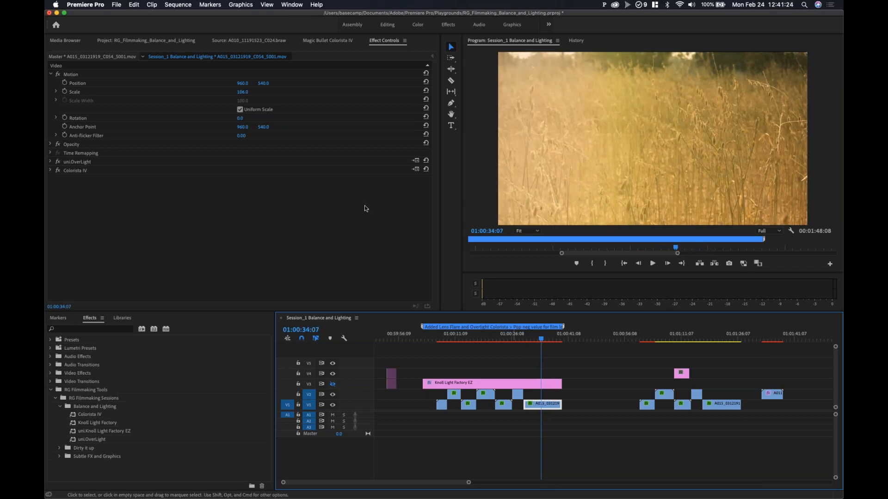
- Expand uni.OverLight on the wheat-field clip, try Flip Light Leak as Horizontal and Vertical, and set it back to Both
left_click(51, 162)
scroll(166, 250, "down", 2)
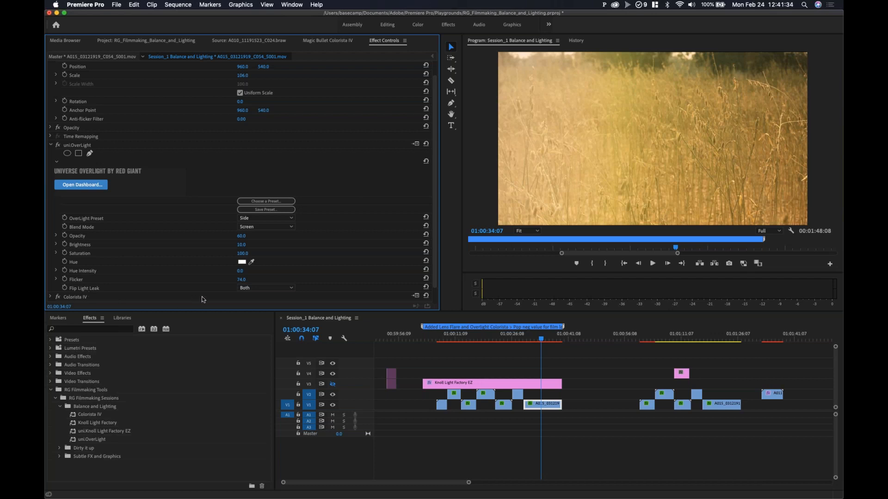
left_click(277, 289)
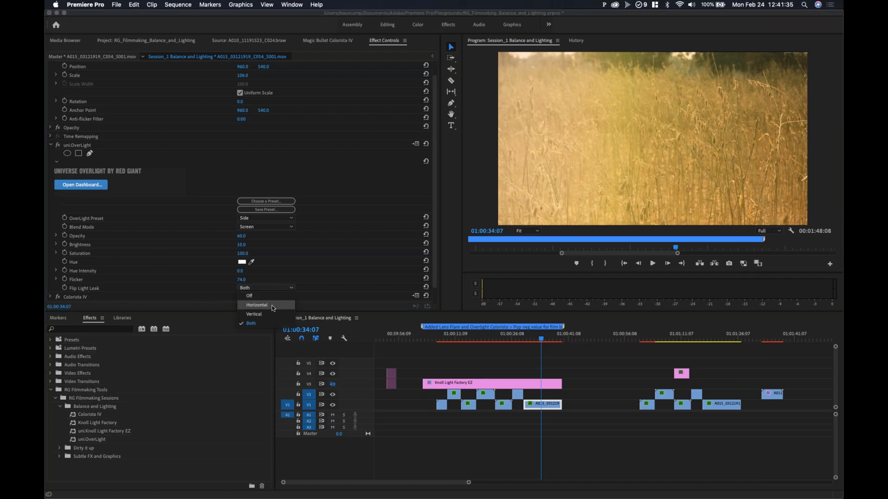
left_click(257, 305)
left_click(272, 290)
left_click(267, 314)
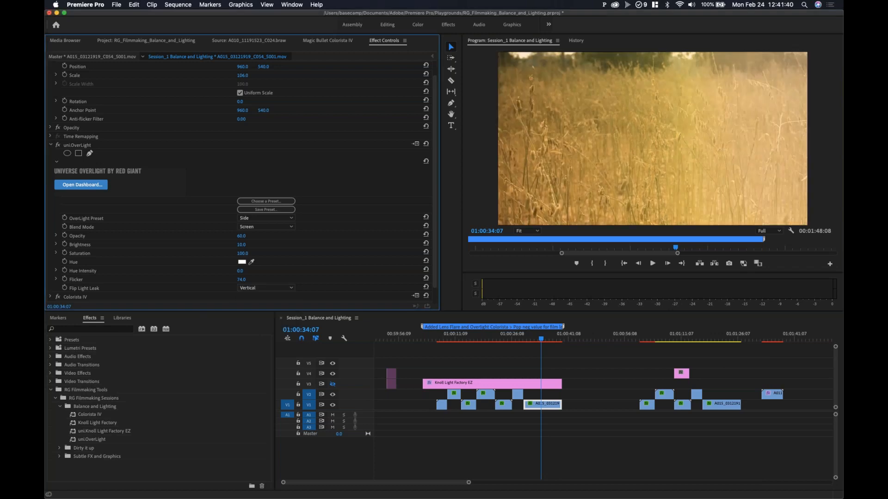
left_click(268, 289)
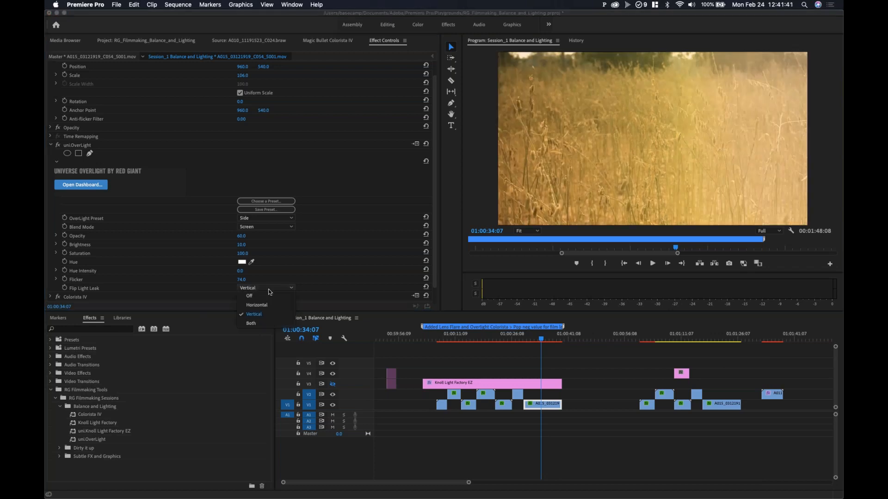
left_click(265, 324)
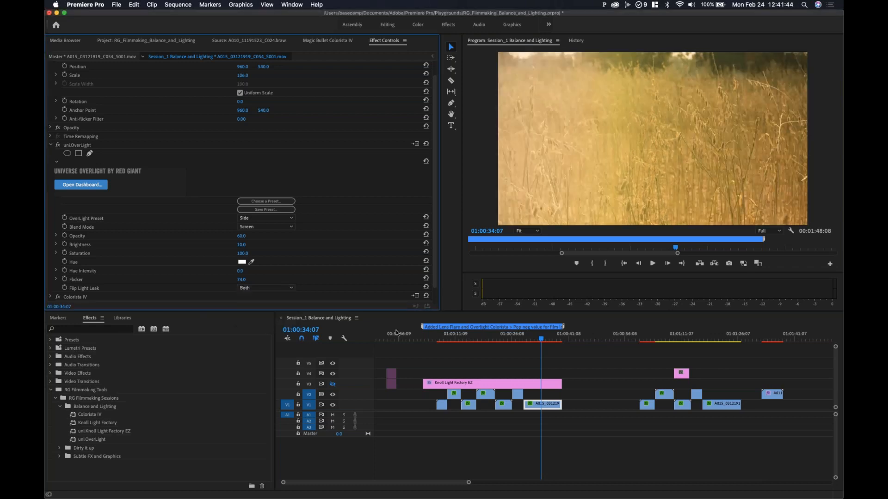
- Scrub the wheat-field light leak up to 01:00:35:04, and go back to review the hand-held flower shot at 01:00:17:19
left_click(529, 340)
left_click_drag(530, 342, 542, 328)
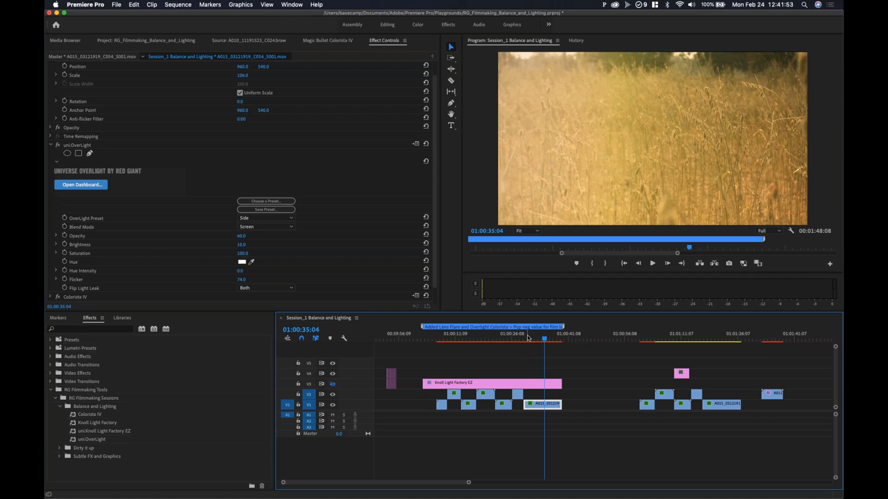
left_click_drag(544, 338, 480, 340)
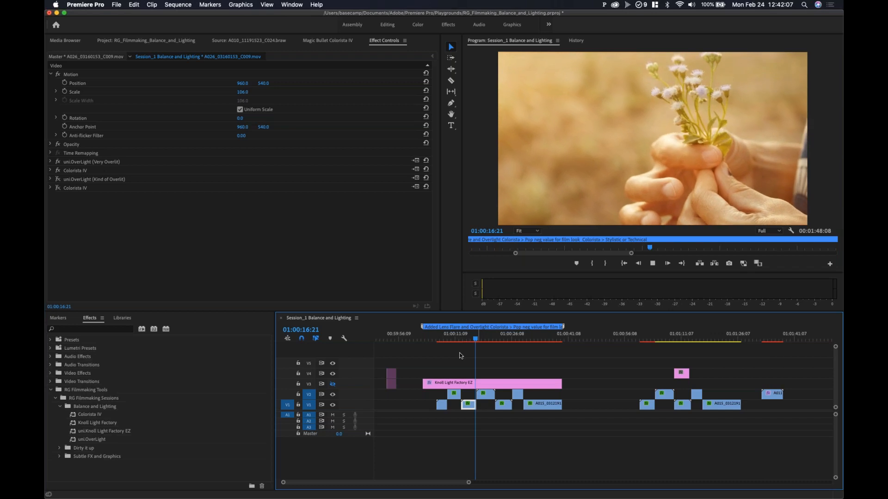
key("space")
left_click(480, 339)
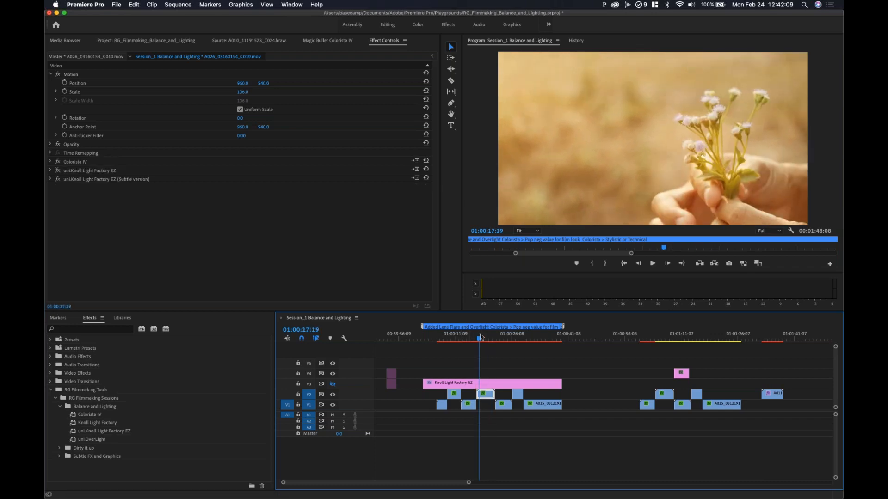
- Compare the flower shot side by side with the tree-and-field reference frame in Comparison View, and leave that view
left_click(760, 265)
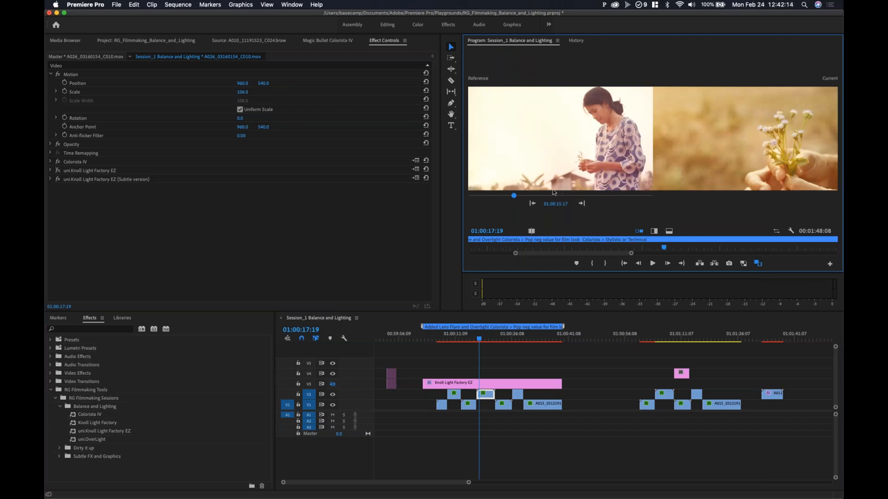
left_click_drag(535, 196, 506, 198)
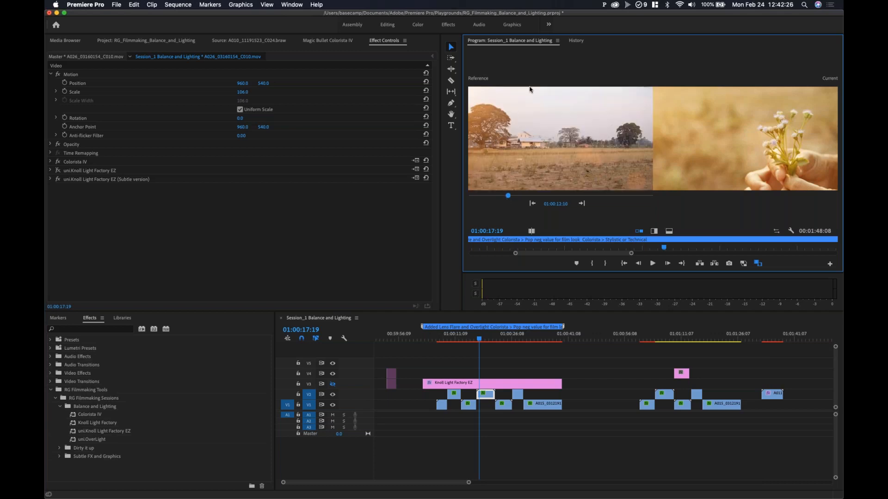
left_click(445, 328)
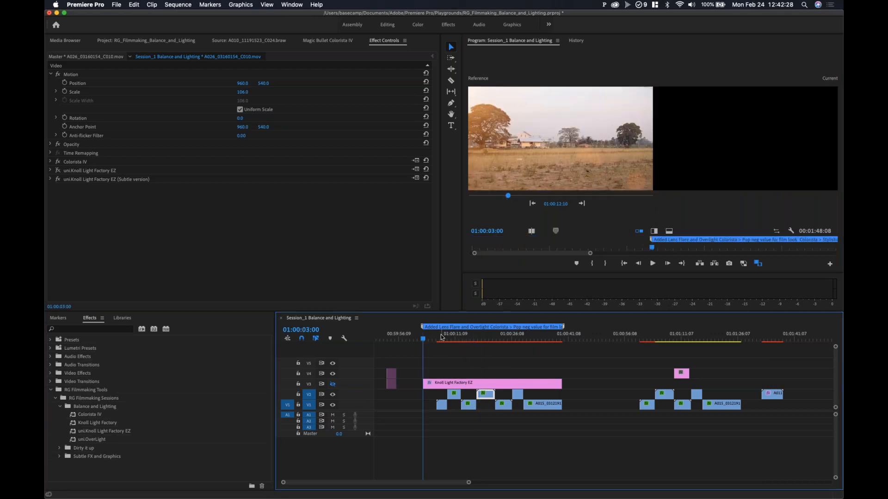
left_click(758, 263)
- On the tree-and-field shot at 01:00:11:06, select uni.Knoll Light Factory EZ and examine its light source position outside the frame
left_click(443, 338)
left_click(445, 339)
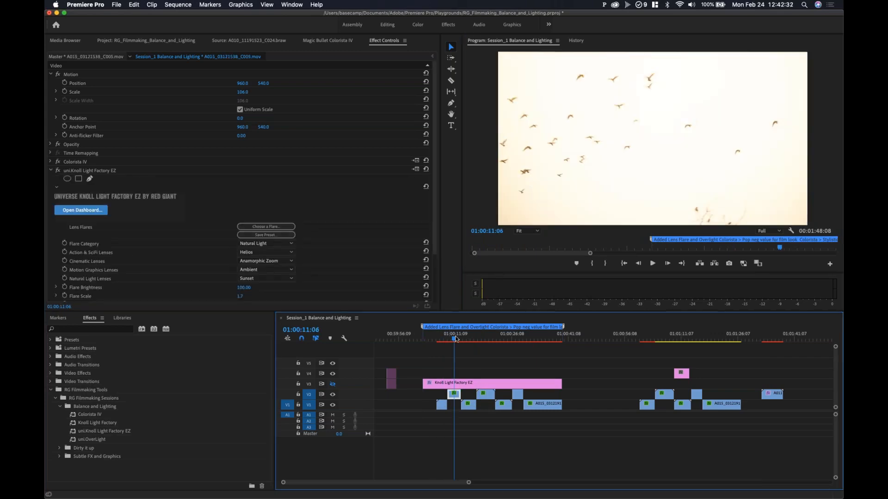
left_click(455, 339)
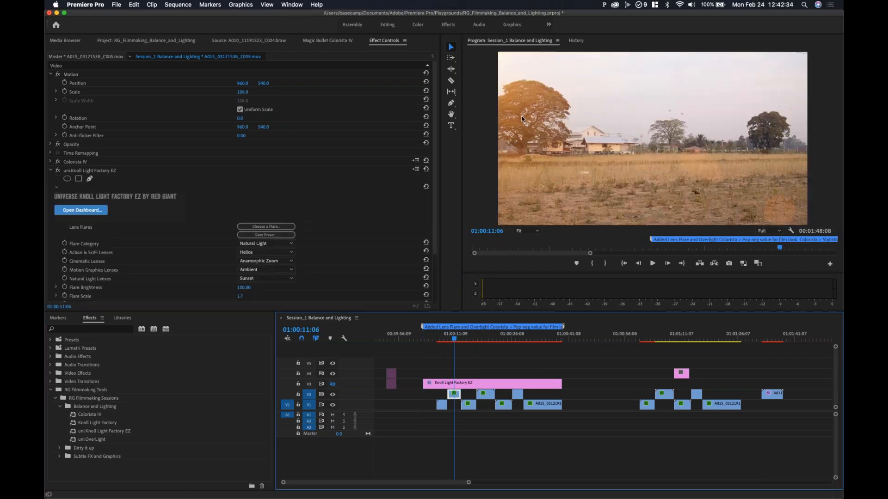
left_click(92, 172)
left_click(543, 162)
key("minus")
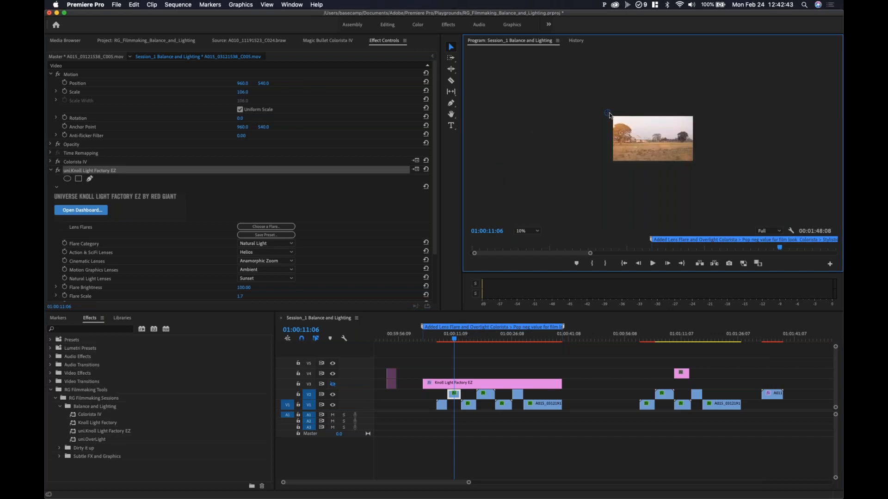
key("equal")
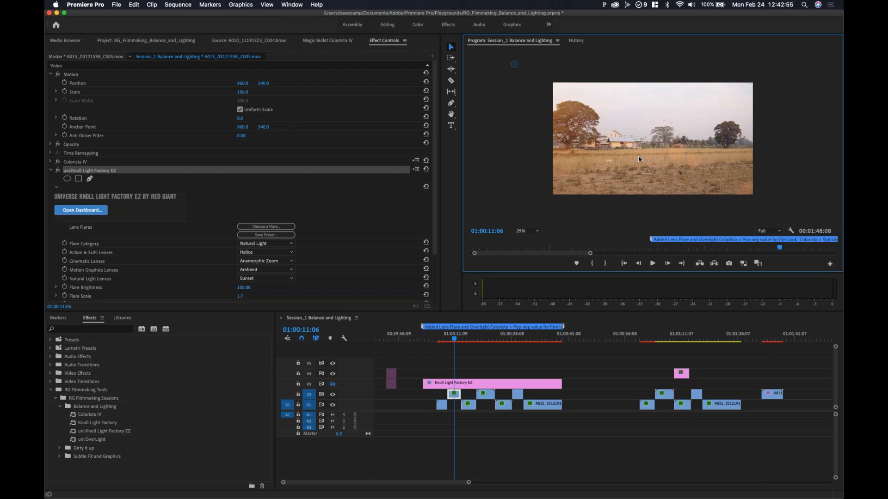
scroll(638, 159, "up", 1)
scroll(638, 159, "down", 1)
key("shift+z")
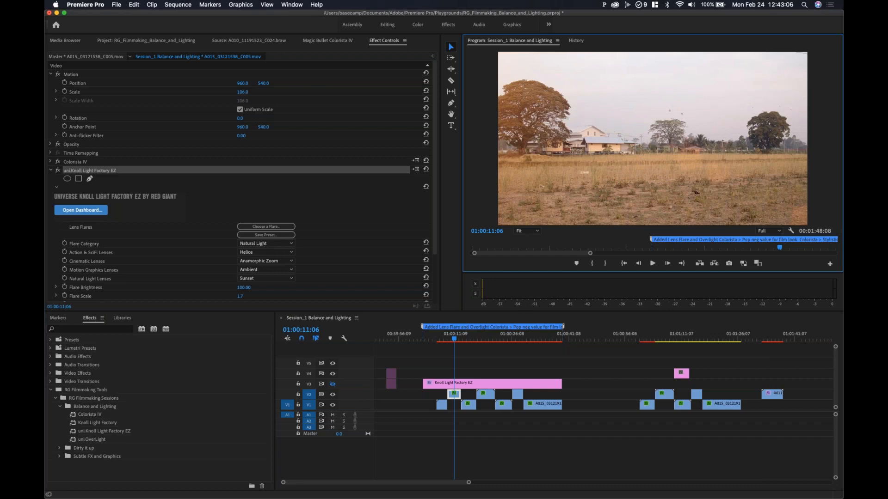
- Step frame by frame across the cut from the bird shot at 01:00:07:23 to the tree-and-field shot at 01:00:09:13
mouse_move(454, 340)
left_mouse_down()
mouse_move(464, 342)
mouse_move(442, 341)
left_mouse_up()
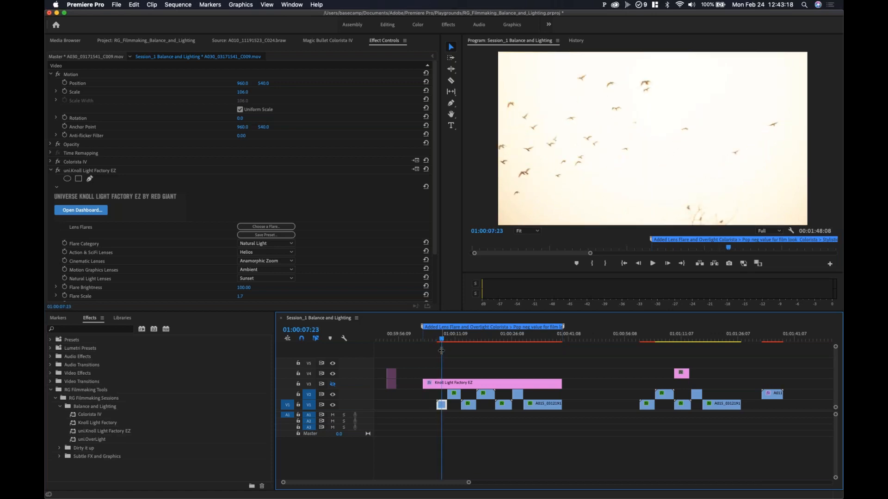
key("Right")
key("Right")
key("Right")
key("Right")
key("Right")
key("Right")
key("Right")
key("Right")
key("Right")
key("Right")
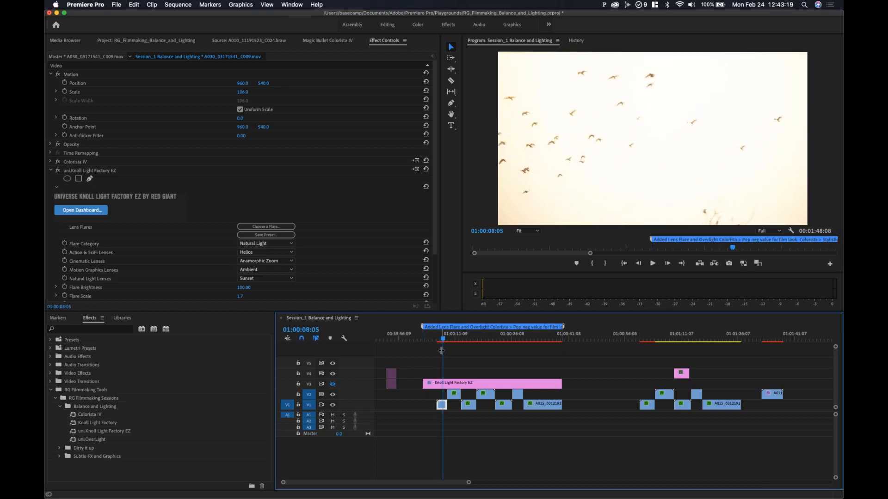
key("Right")
key("Right")
key("Right")
key("Right")
key("Right")
key("Right")
key("Right")
key("Right")
key("Right")
key("Right")
key("Right")
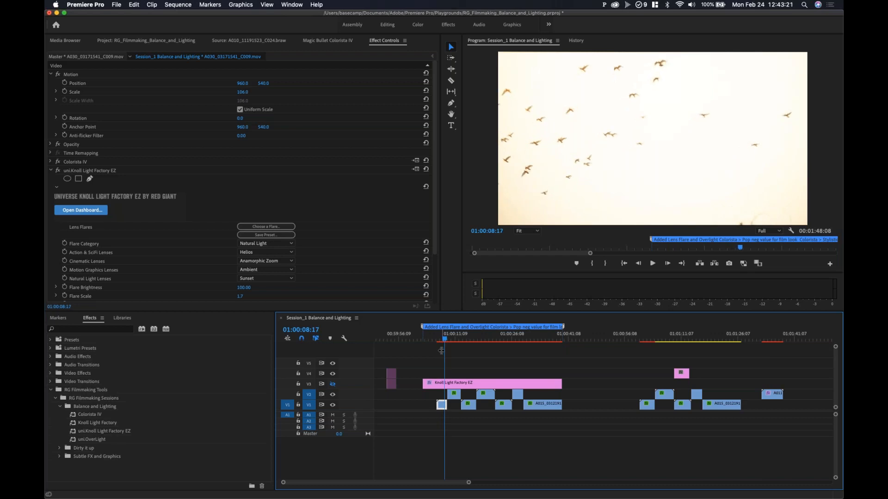
key("Right")
key("Right")
key("Right")
key("Right")
key("Right")
key("Right")
key("Right")
key("Right")
key("Right")
key("Right")
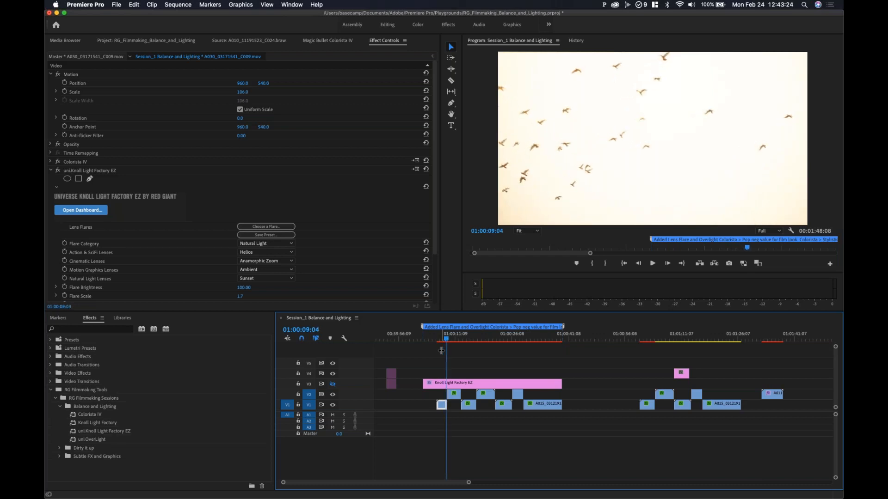
key("Right")
key("Right")
key("Right")
key("Right")
key("Right")
key("Right")
key("Right")
key("Right")
key("Right")
key("Right")
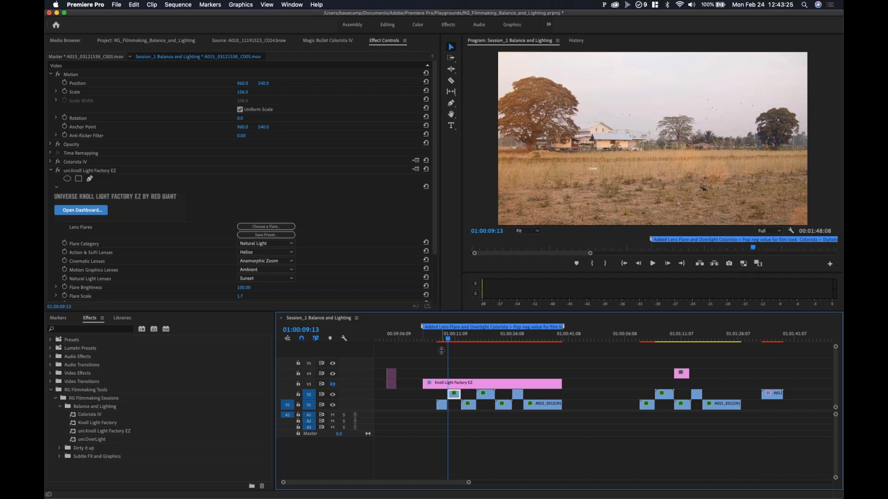
- Play forward and backward across the cut between the bird shot and the tree-and-field shot to check their matching light
key("space")
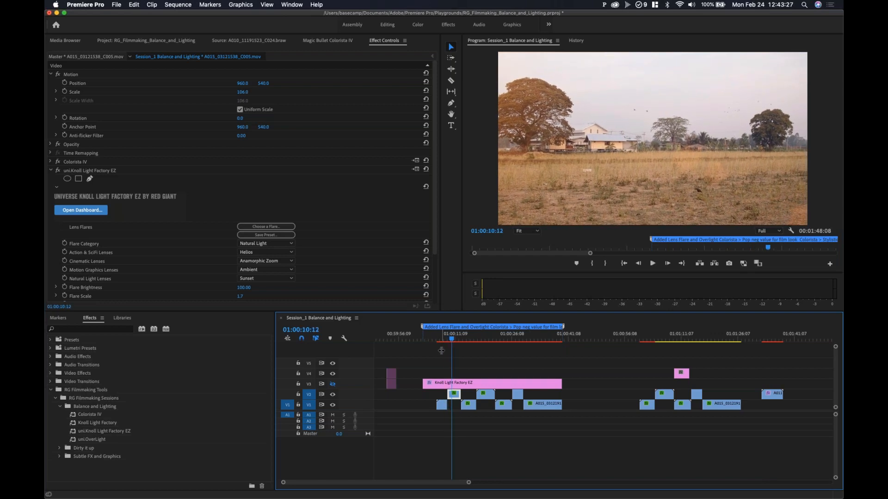
key("j")
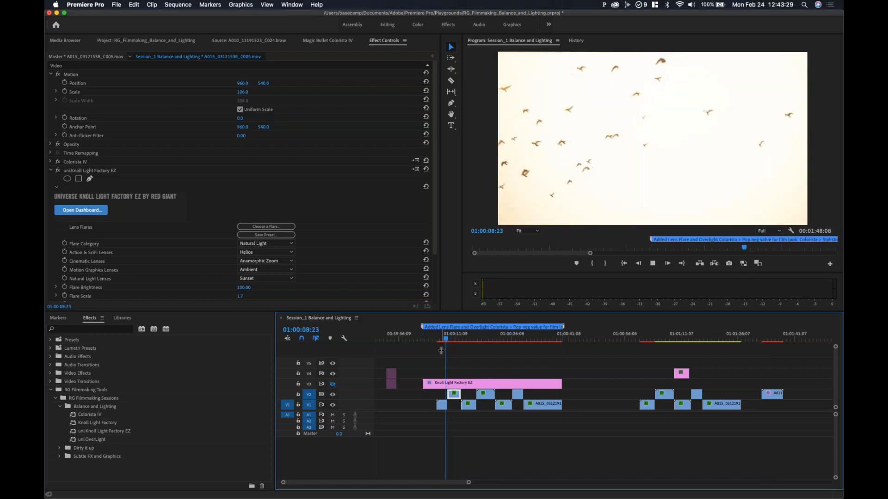
key("k")
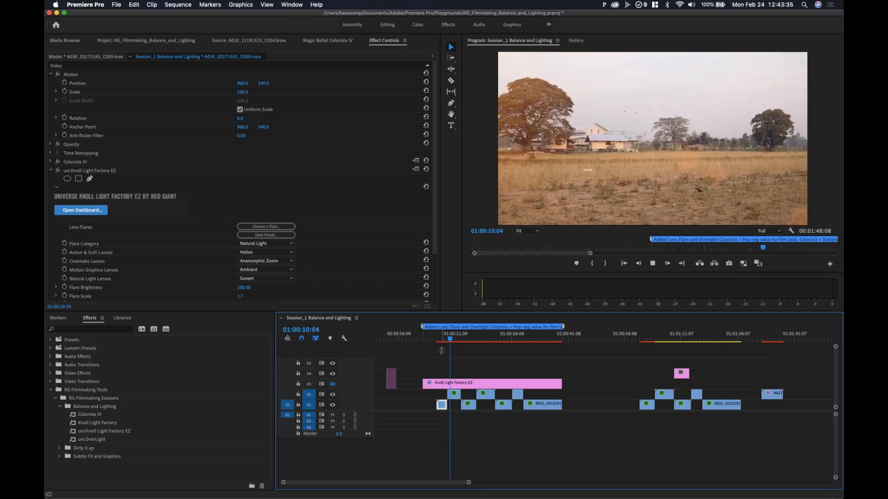
- Play in reverse from the tree-and-field shot back to the bird shot and stop at 01:00:07:18
key("k")
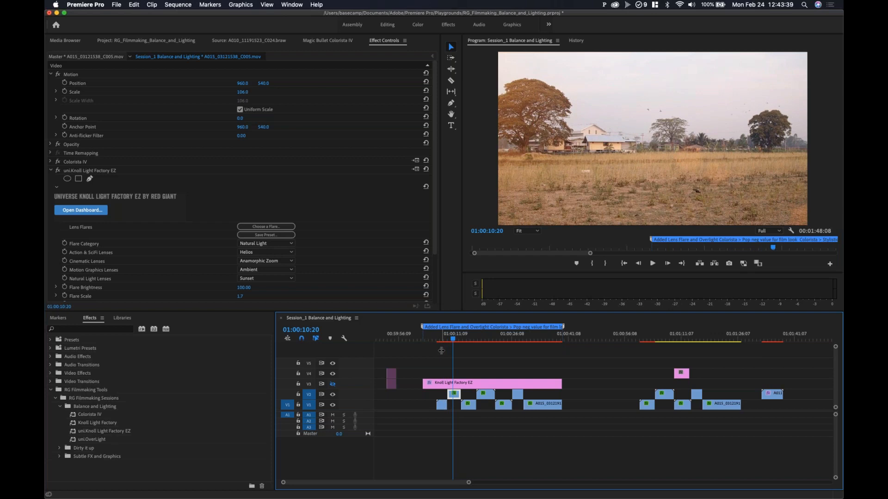
key("j")
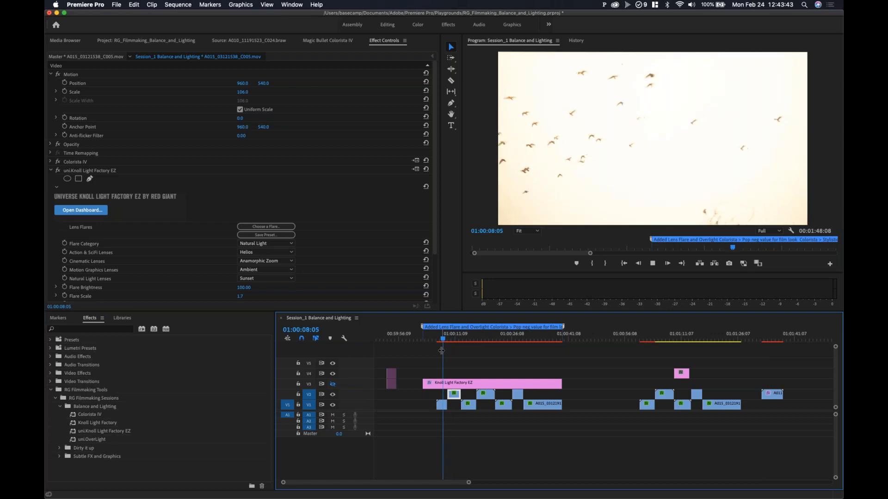
key("k")
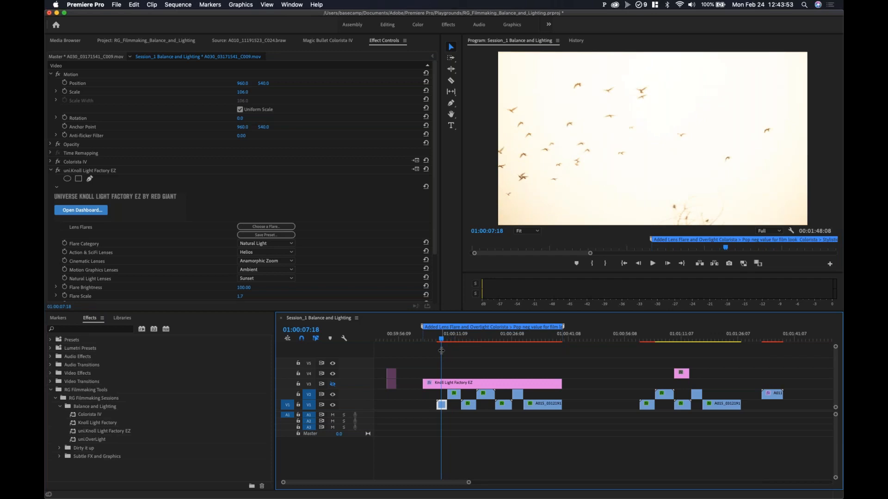
- Match-frame the bird shot to its ungraded source clip and step through it to 15:42:04:00 to examine the original light
key("f")
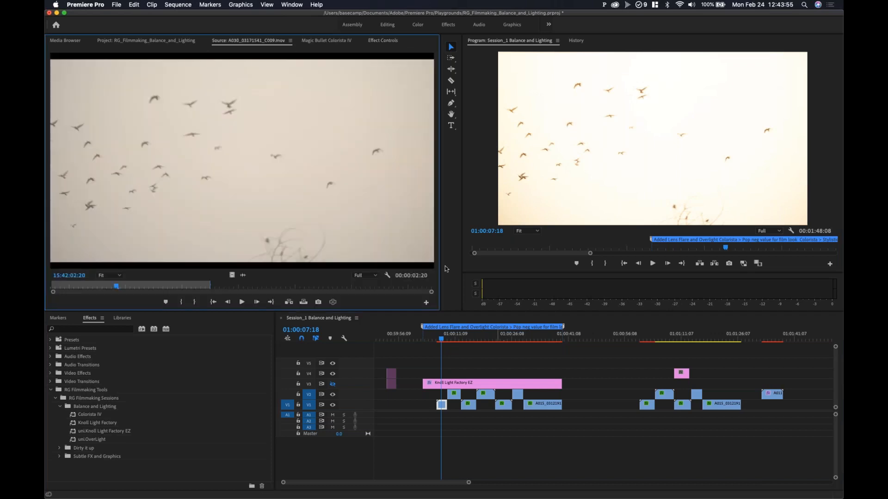
left_click_drag(133, 284, 171, 286)
key("Right")
key("Right")
key("Right")
key("Right")
key("Right")
key("Right")
key("Right")
key("Right")
key("Right")
key("Right")
key("Right")
key("Right")
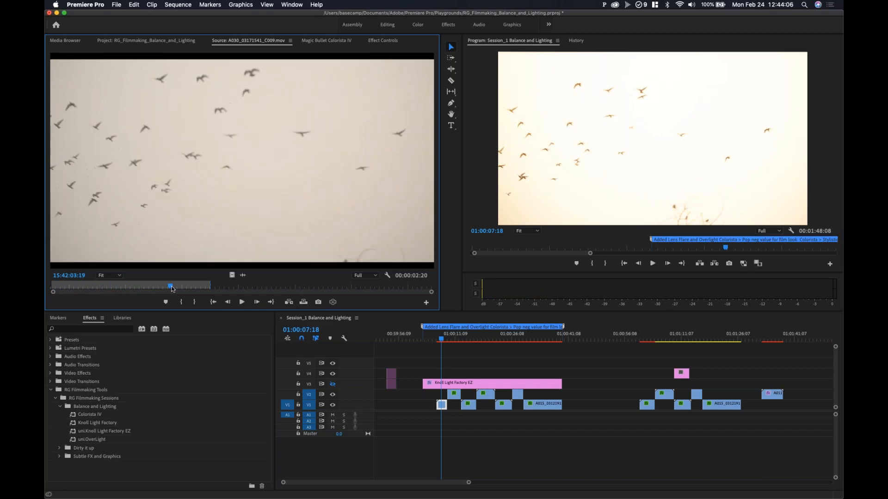
left_click_drag(156, 285, 184, 297)
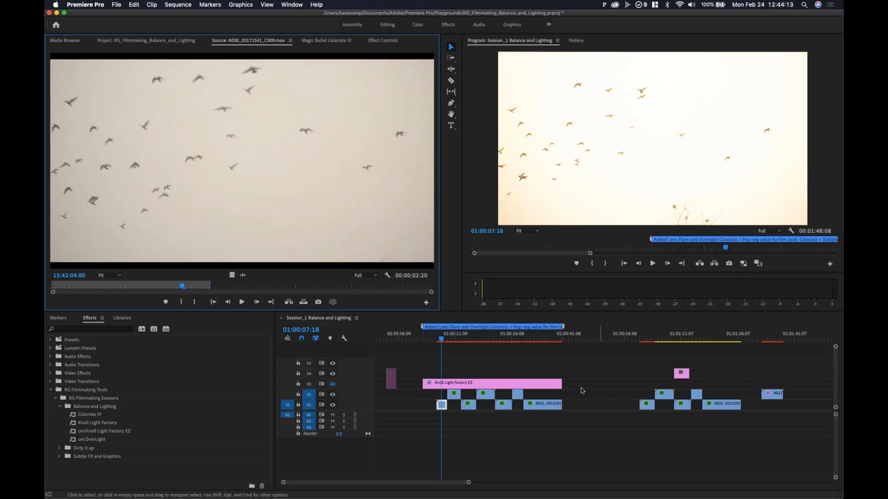
- Replay the cut from the graded bird shot into the tree-and-field shot several times to judge the light's continuity
left_click(437, 340)
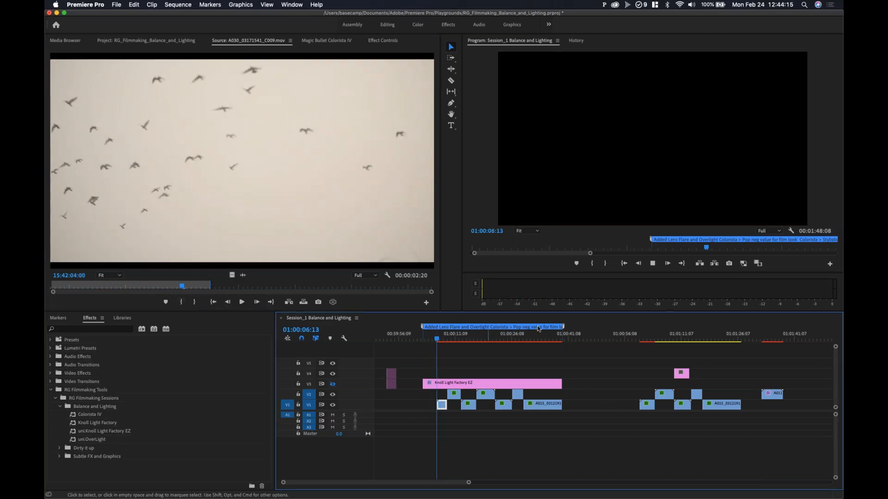
key("space")
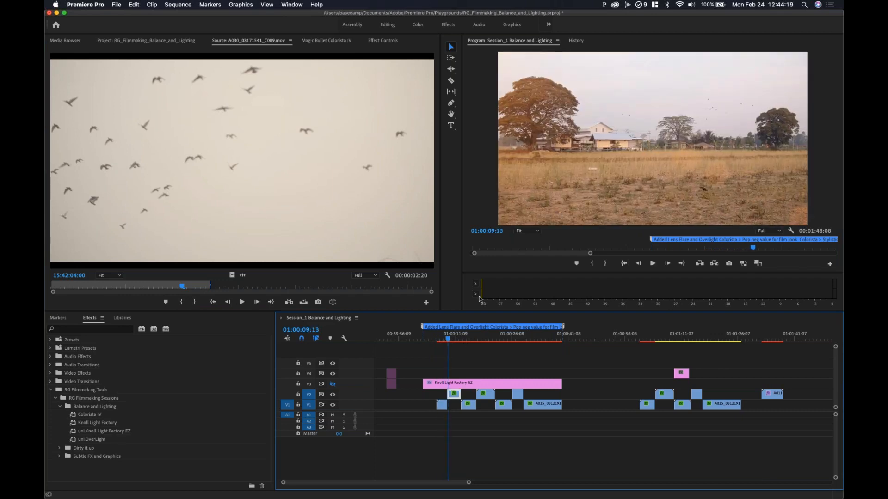
left_click(441, 339)
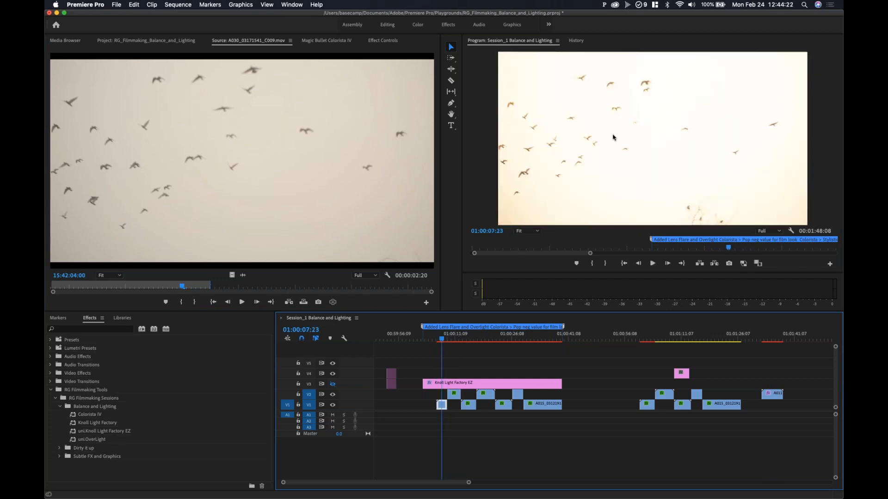
key("space")
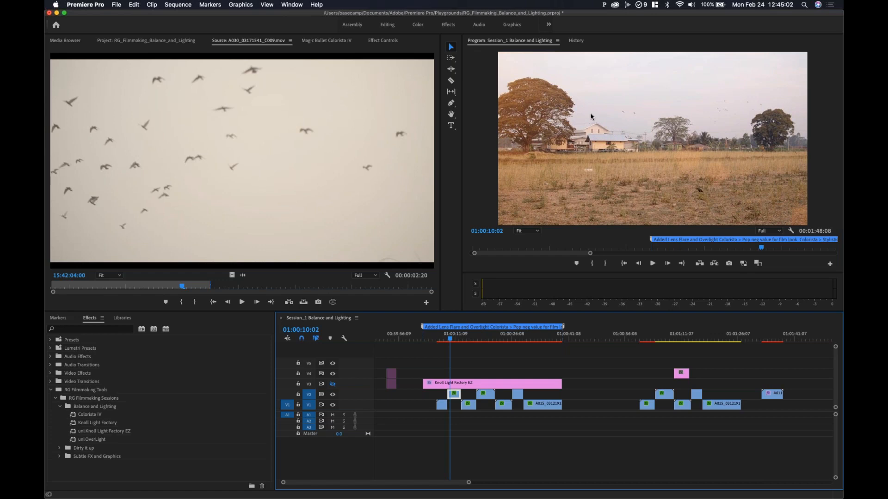
left_click(437, 340)
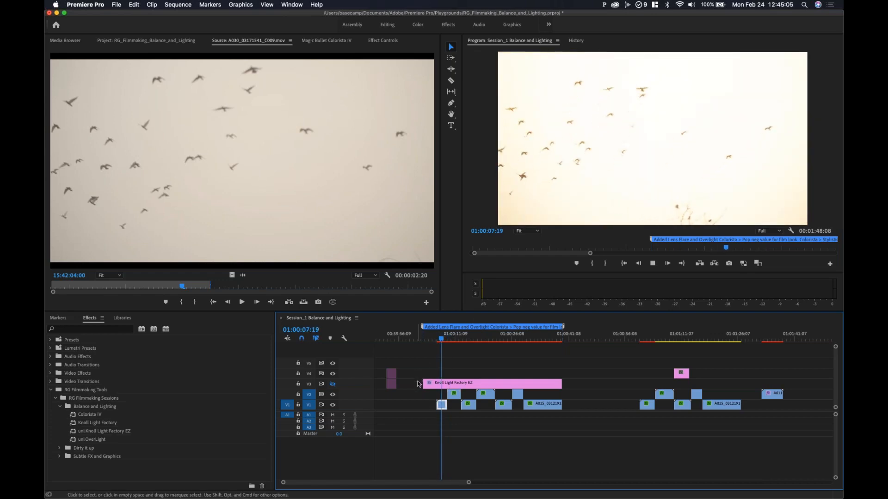
key("space")
- Scrub through the graded tall-grass shot between 01:00:31:05 and 01:00:33:13 to examine the flare over the grass
left_click_drag(451, 341, 531, 343)
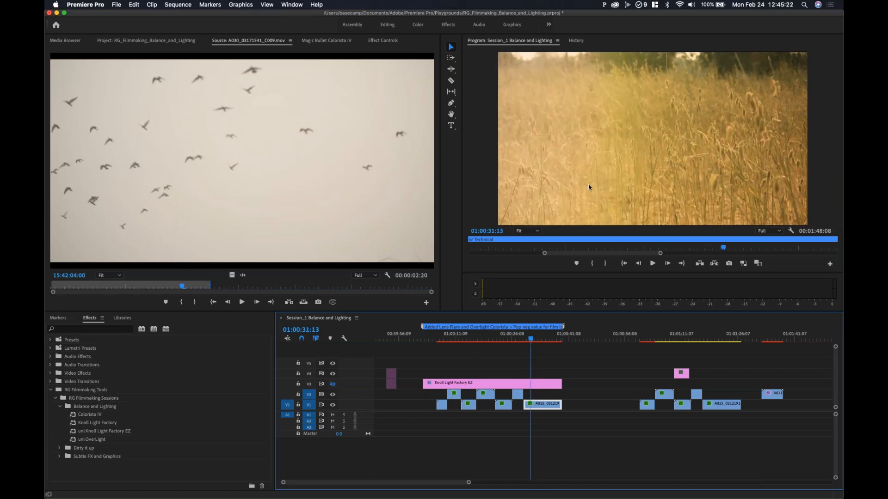
mouse_move(536, 342)
left_mouse_down()
mouse_move(546, 343)
mouse_move(539, 342)
left_mouse_up()
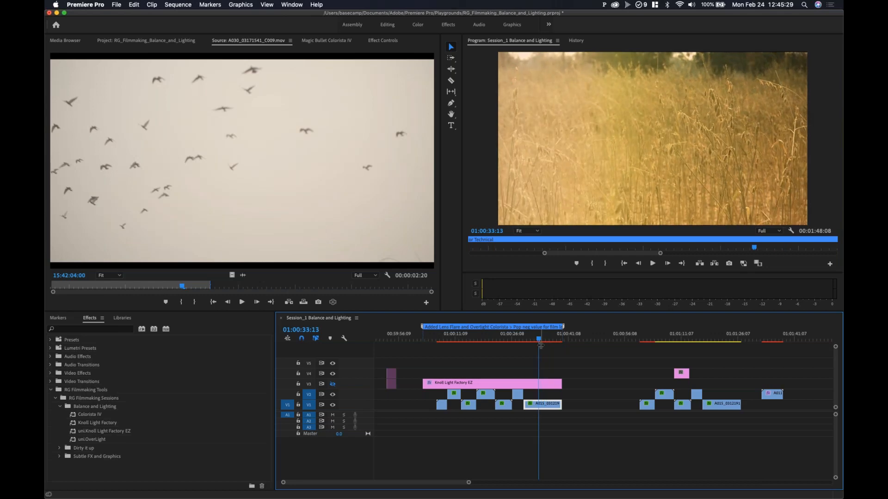
left_click(530, 340)
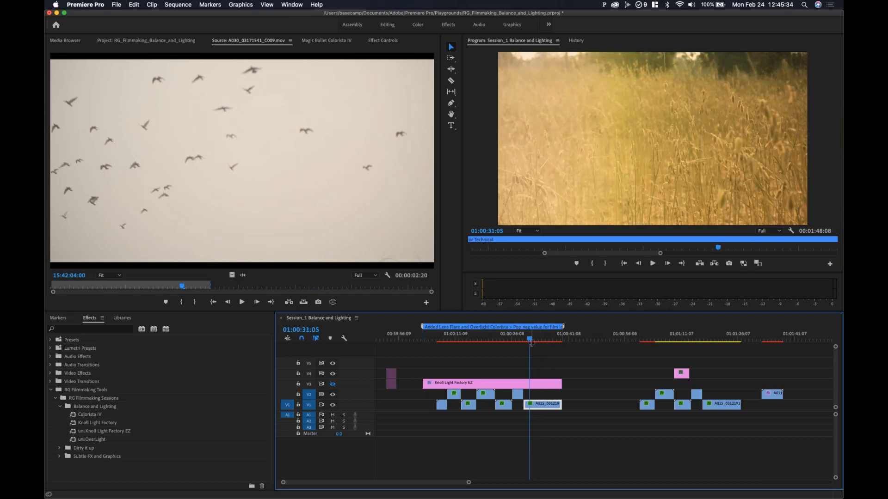
left_click_drag(535, 341, 543, 340)
- Play through the ungraded copy of the sequence from the flower shot past both close-ups of the woman to the tall-grass shot
left_click(648, 340)
left_click_drag(647, 339, 665, 341)
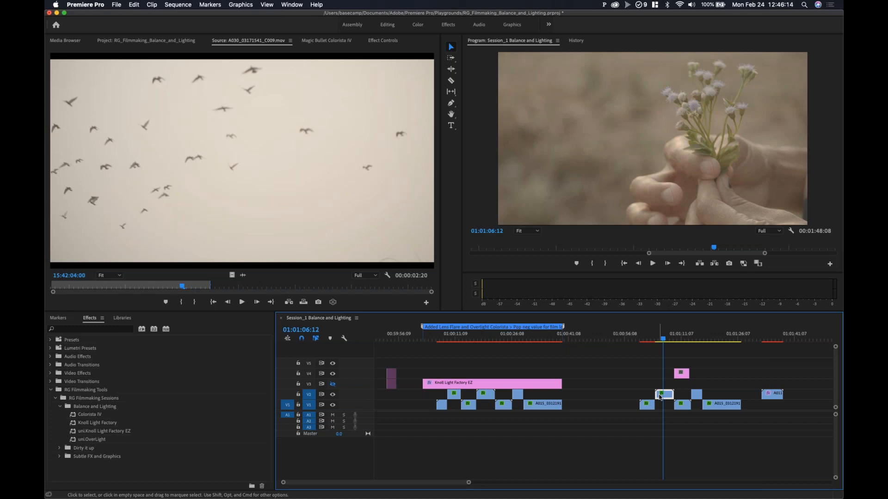
key("space")
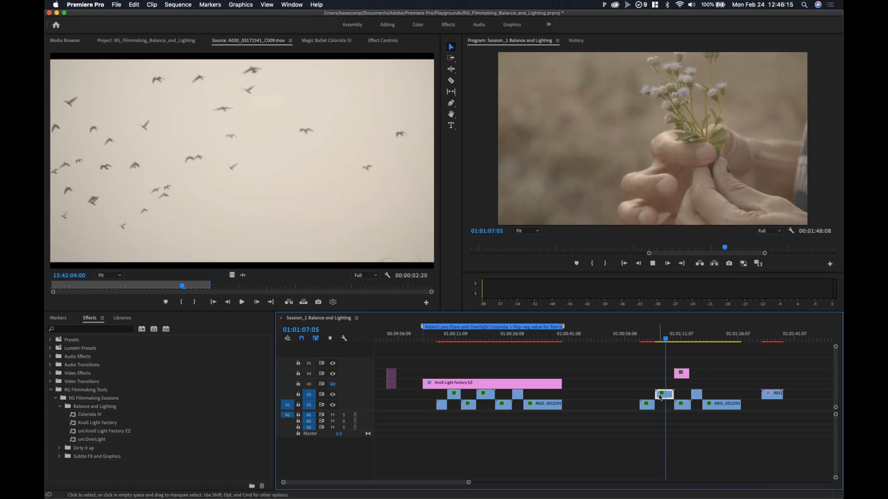
key("space")
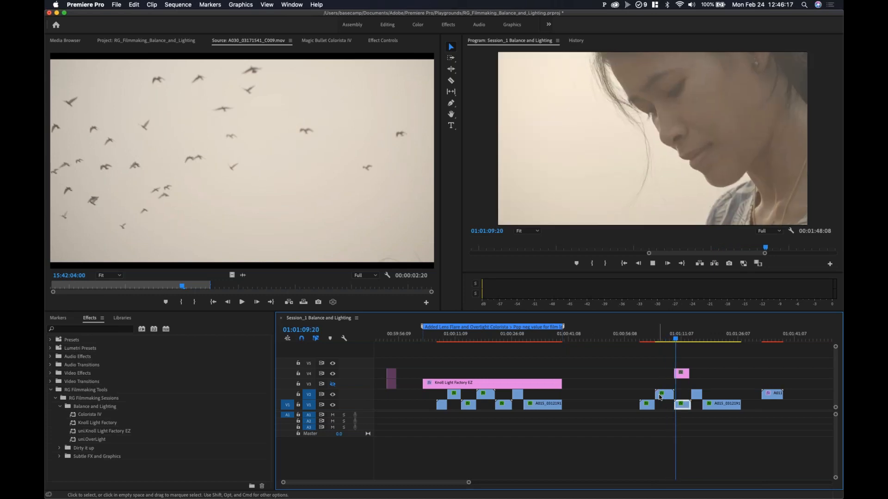
key("space")
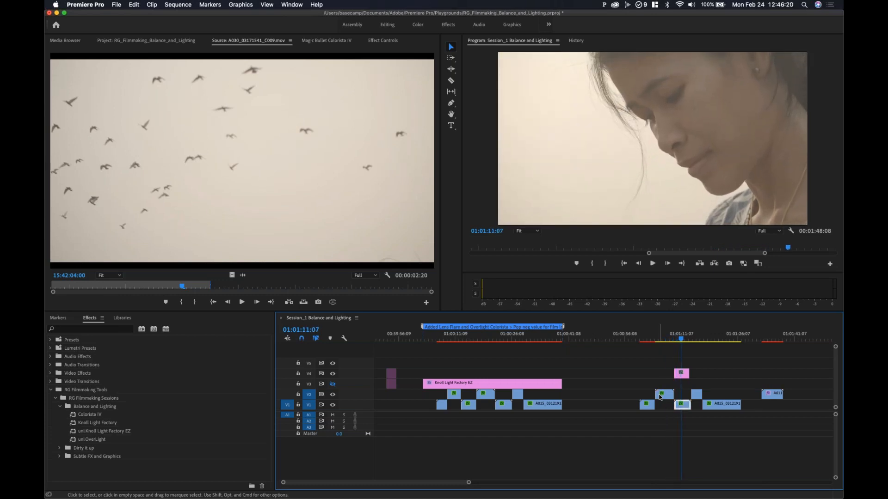
key("space")
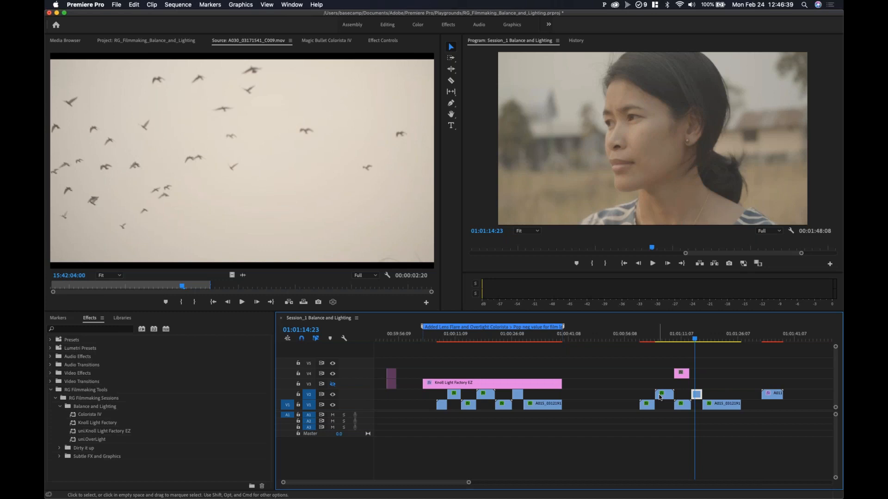
key("space")
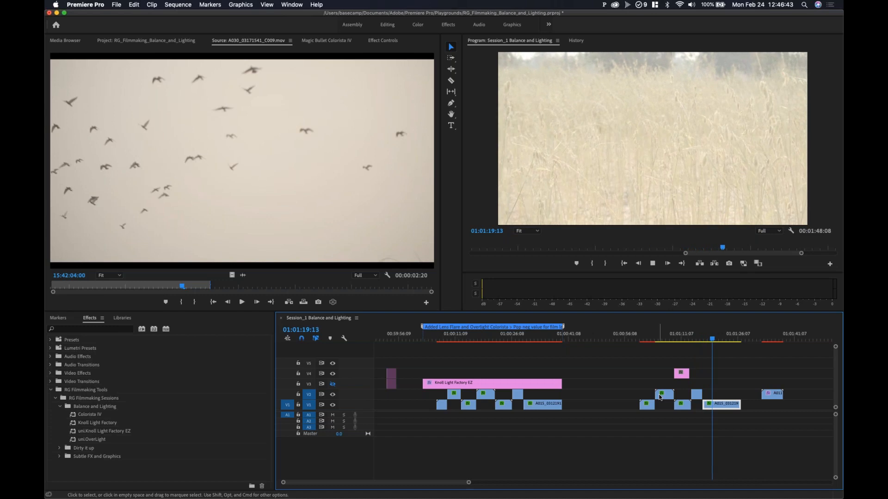
key("space")
key("space")
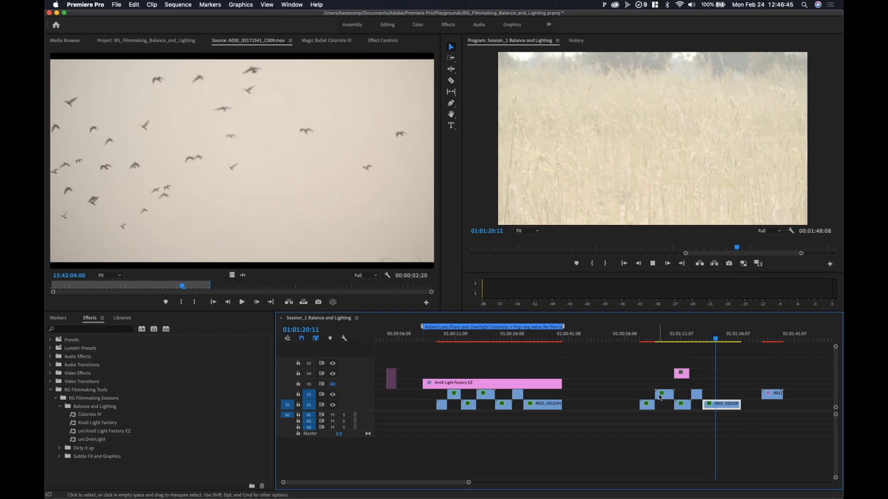
key("space")
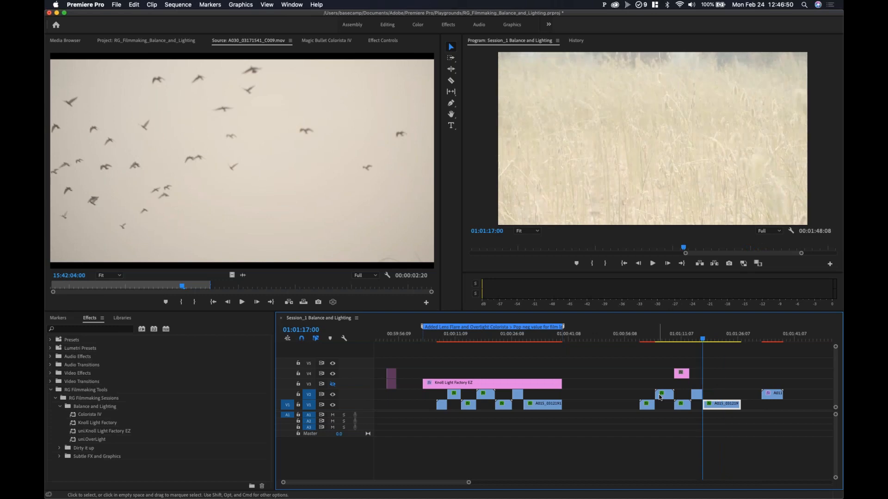
- Examine the light on the woman's face at 01:01:14:23 with the program view enlarged to 75%, and restore the view to Fit
key("Up")
key("space")
key("space")
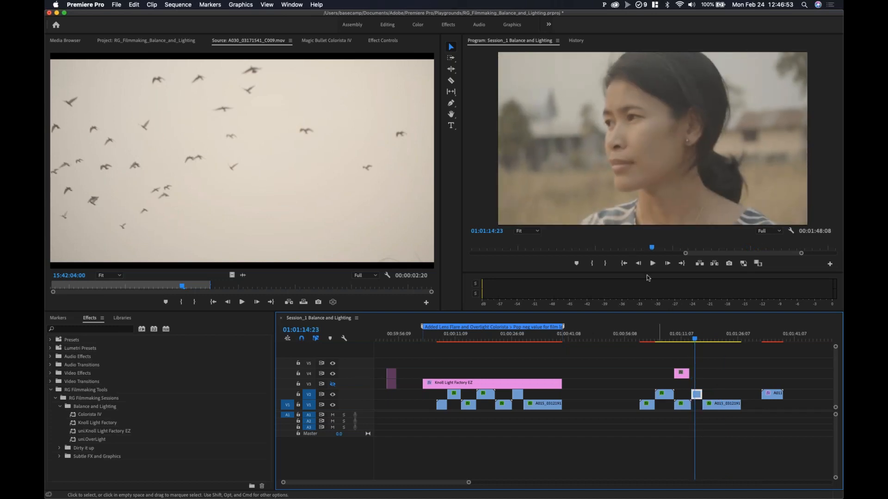
left_click(594, 206)
key("equal")
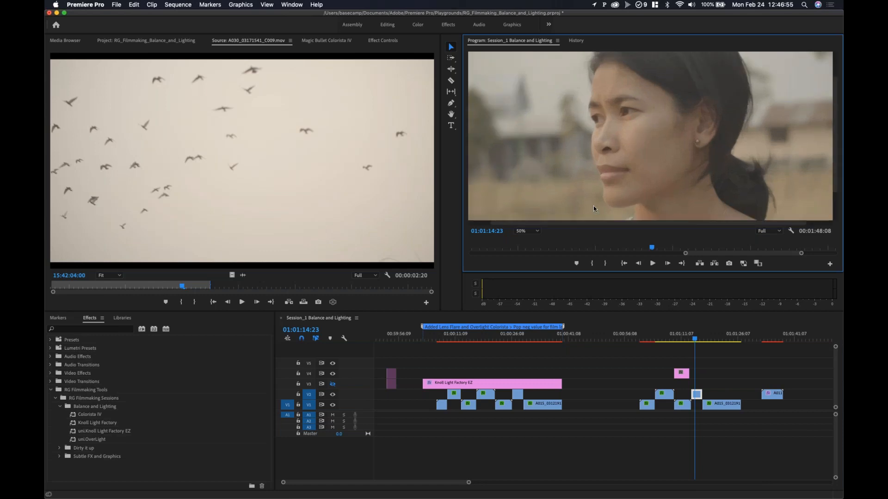
key("equal")
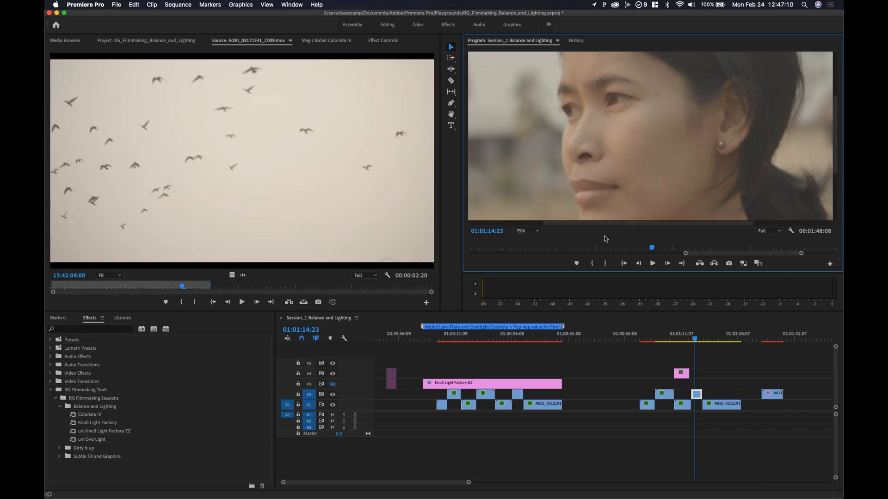
key("minus")
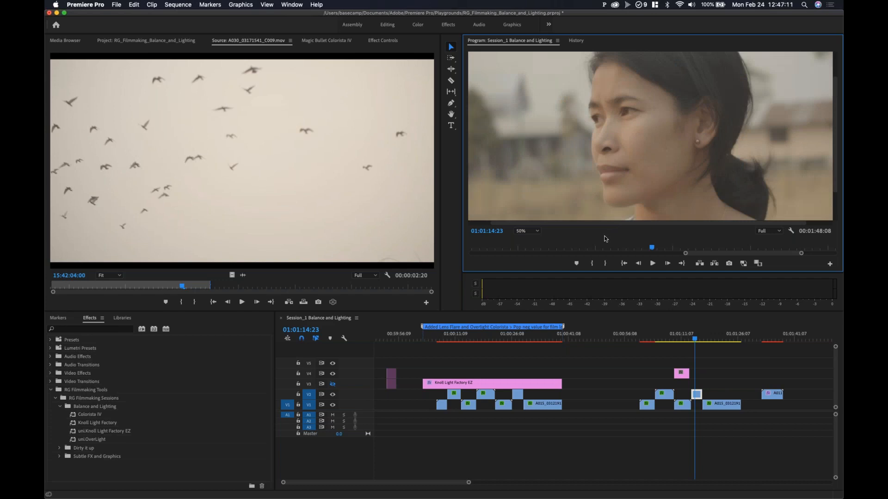
key("minus")
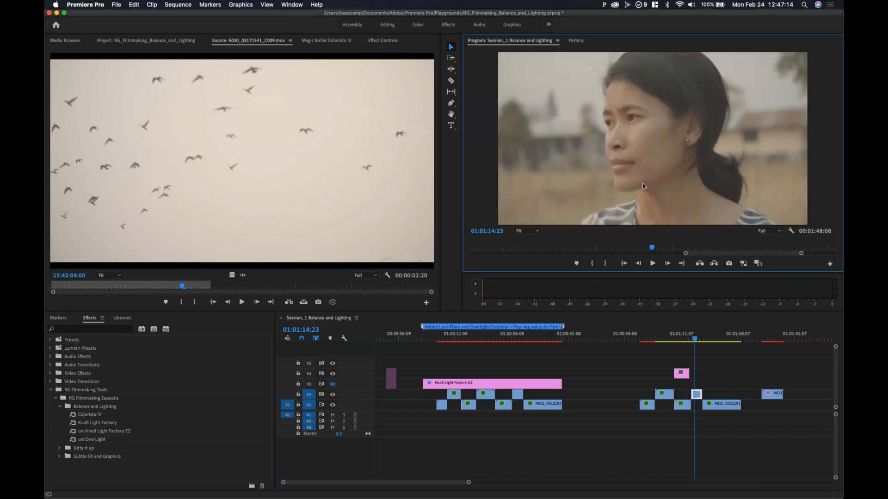
- Compare the ungraded flower shot at 01:01:06:04 with its graded version at 01:00:19:00, and recheck the graded bird shot
left_click_drag(708, 340, 662, 345)
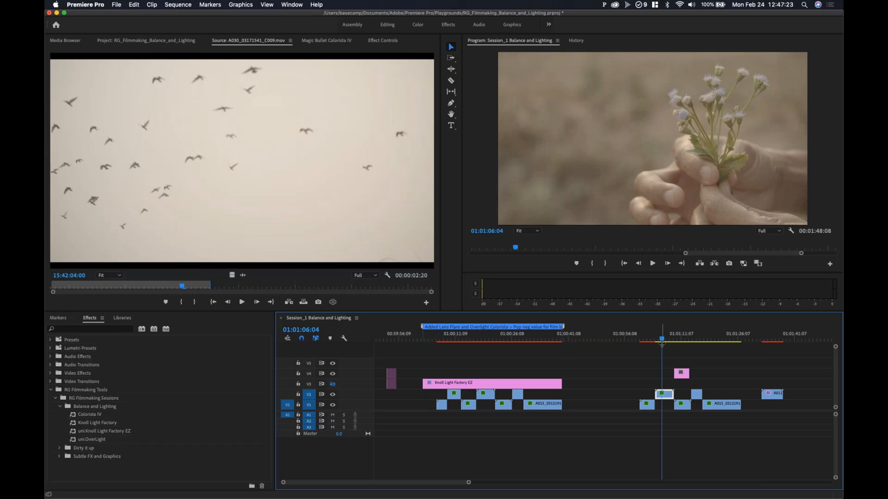
left_click(480, 339)
left_click_drag(480, 339, 485, 338)
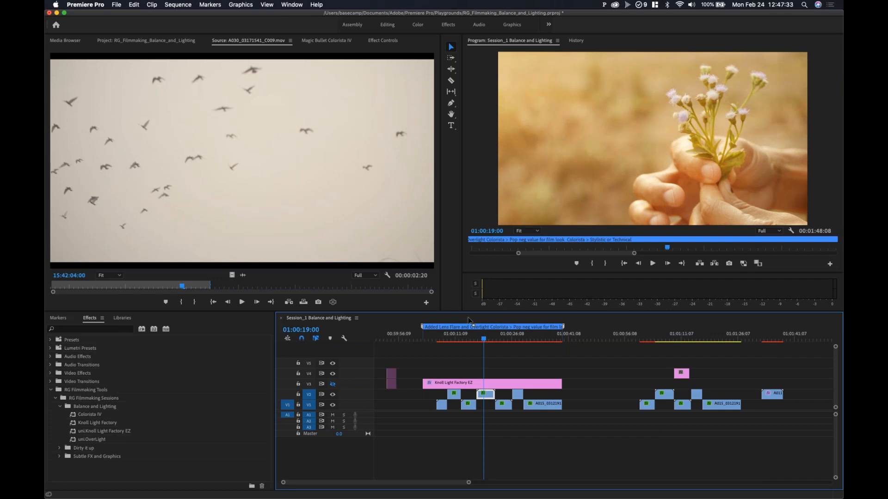
left_click(441, 340)
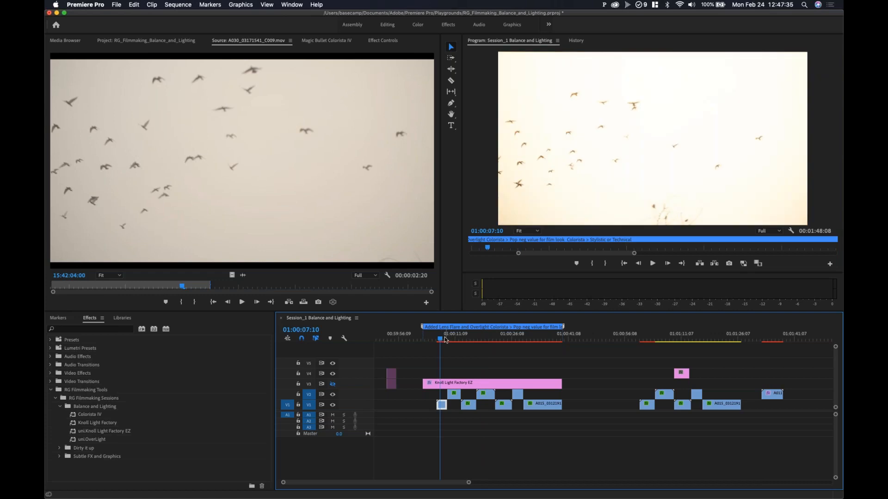
- On the shot of the woman holding flowers at 01:00:14:16, set the Exposure of the upper Colorista IV effect to -1.00
left_click(468, 341)
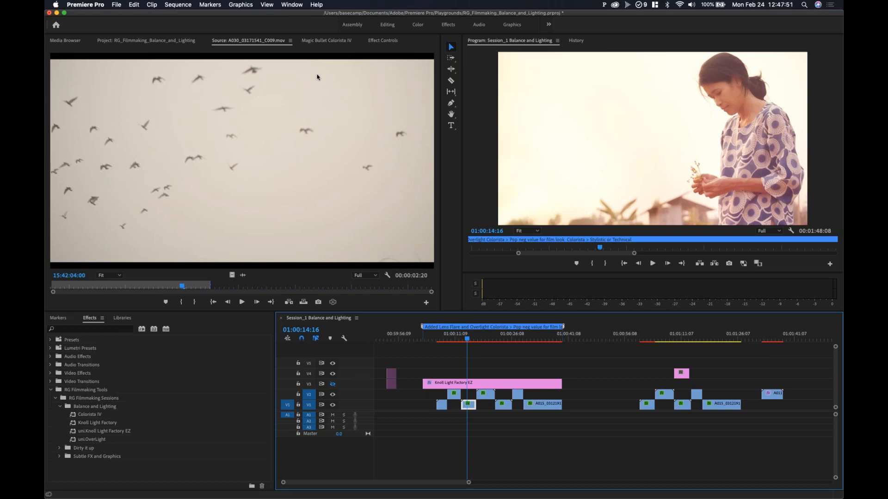
left_click(388, 40)
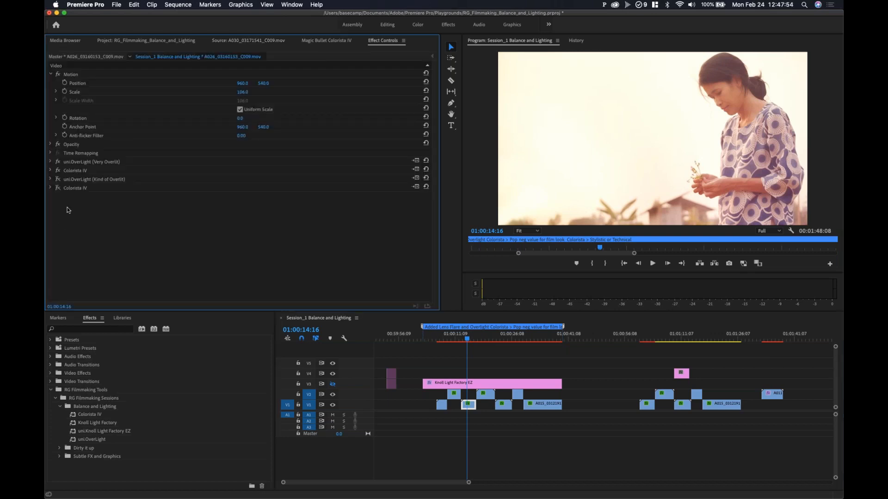
left_click(50, 170)
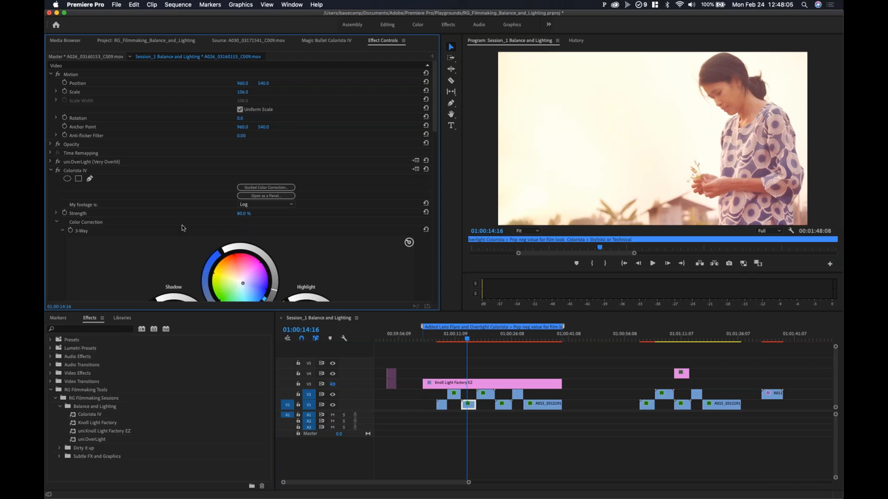
scroll(74, 272, "down", 10)
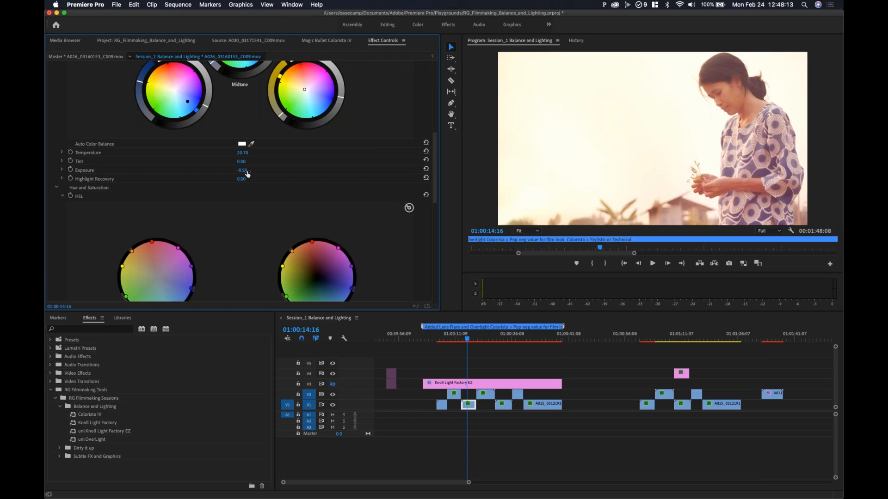
left_click_drag(247, 173, 247, 174)
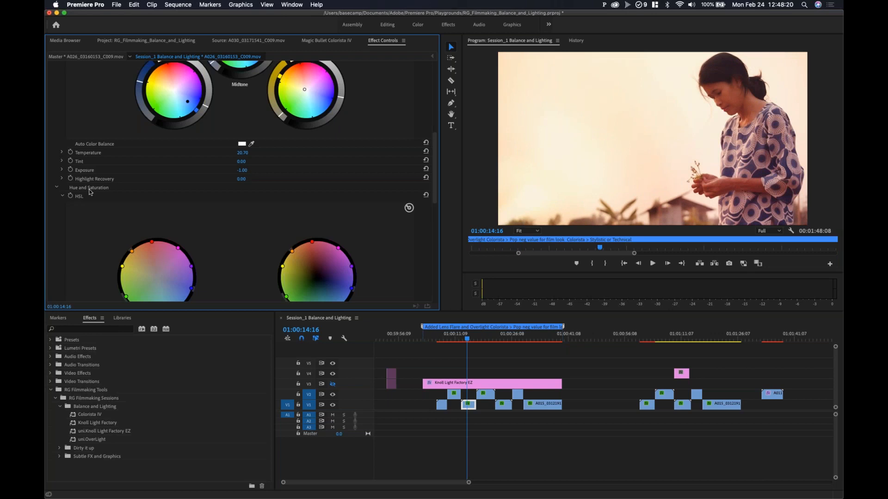
- Set the Brightness of uni.OverLight (Very Overlit) to 5.0 on the woman-with-flowers shot and play it back
scroll(91, 203, "up", 5)
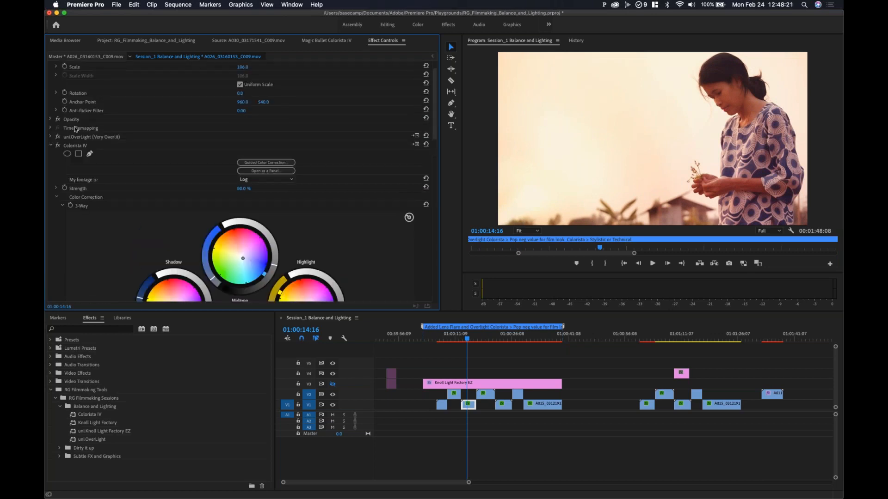
left_click(51, 146)
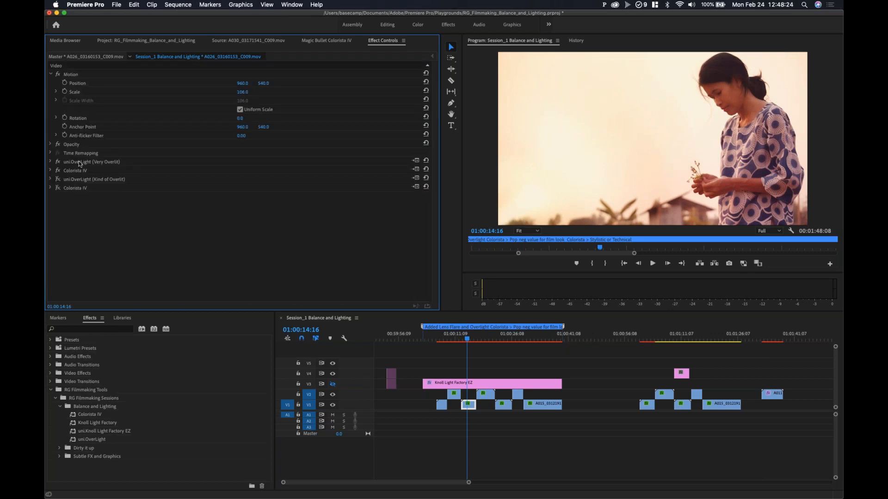
left_click(50, 162)
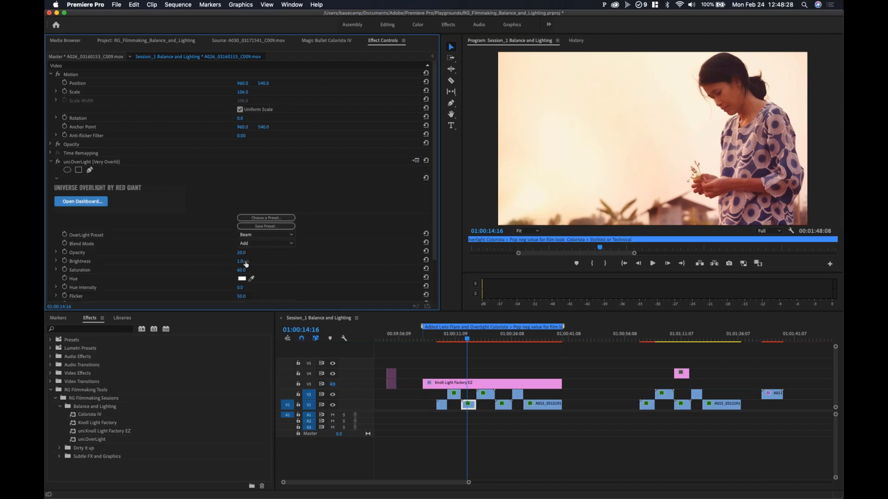
left_click_drag(246, 264, 248, 262)
key("space")
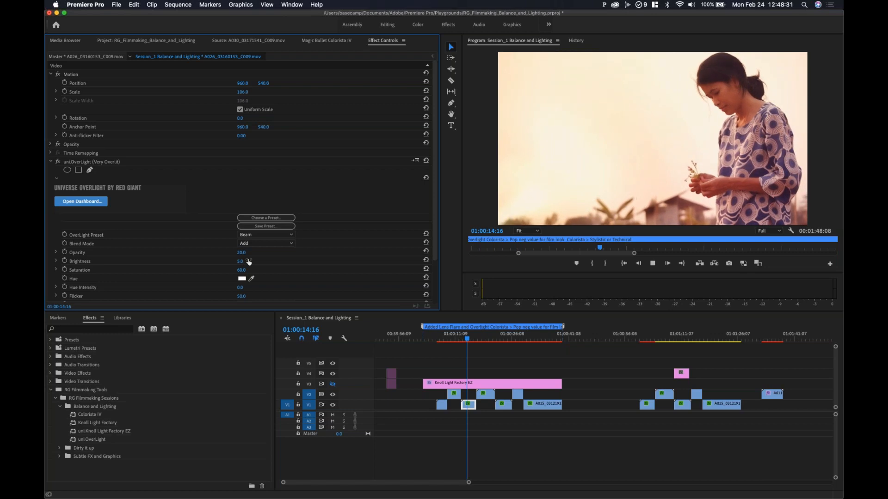
key("space")
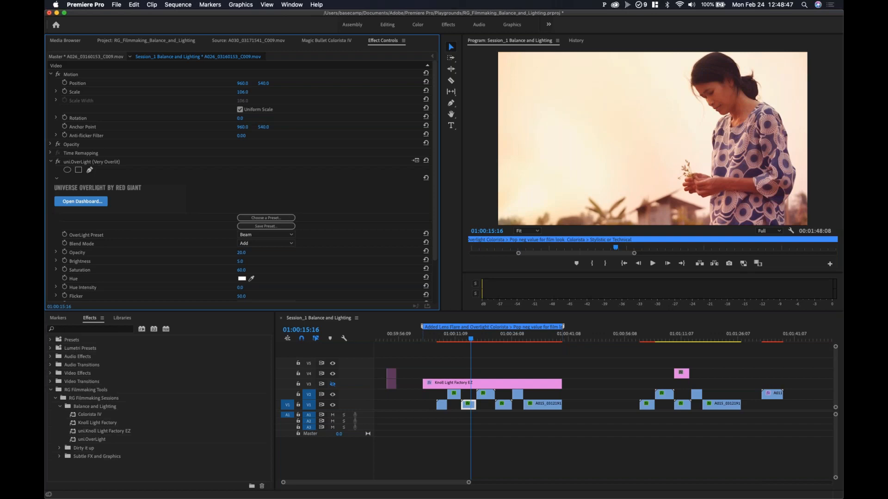
- Review the light in the graded sequence from the woman's close-up at 01:00:27:22 back through the flower shot to the birds
left_click_drag(477, 340, 518, 340)
key("j")
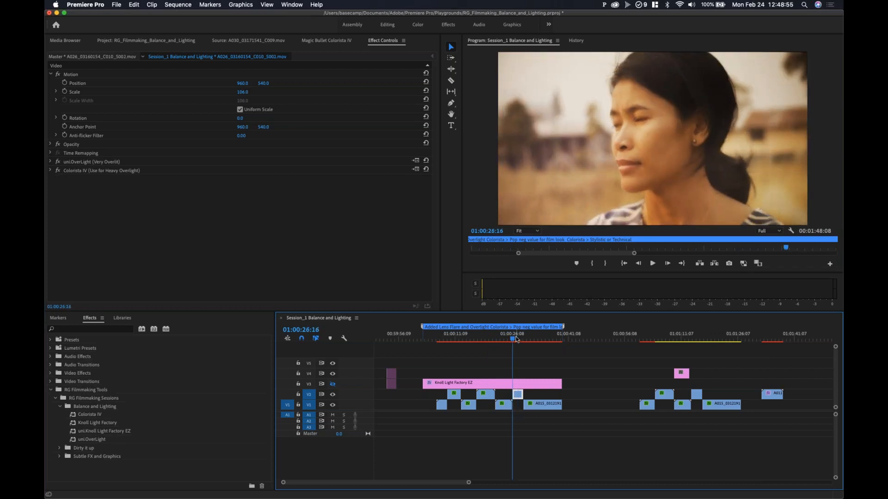
left_click(517, 340)
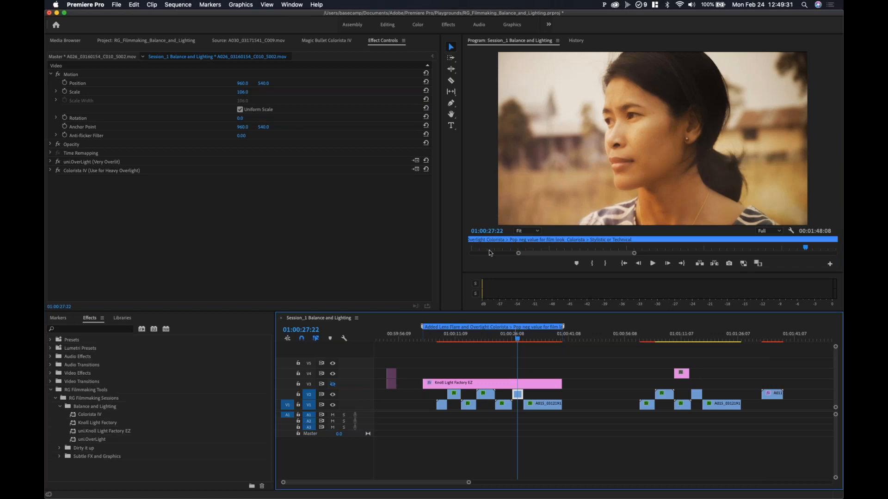
left_click_drag(527, 341, 484, 341)
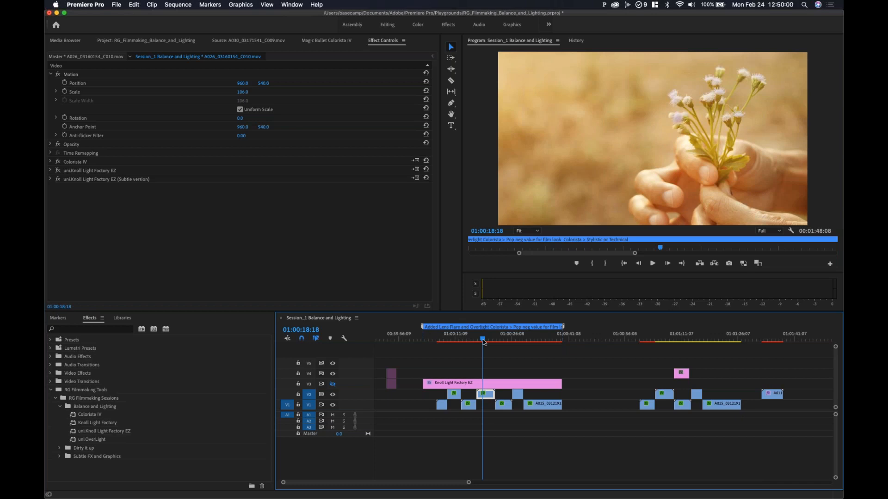
left_click_drag(484, 342, 437, 343)
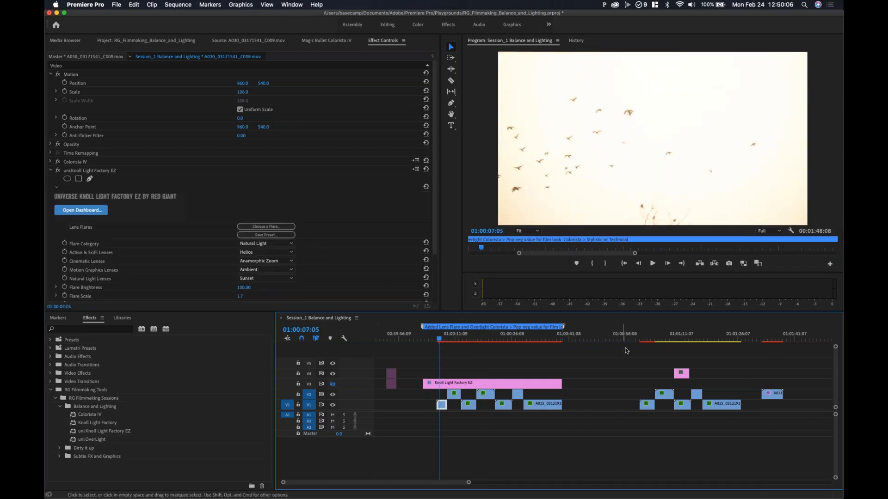
- On the wide shot of the green house at 01:01:35:17, turn off uni.ShrinkRay and apply Colorista IV
left_click(647, 339)
left_click_drag(655, 339, 774, 342)
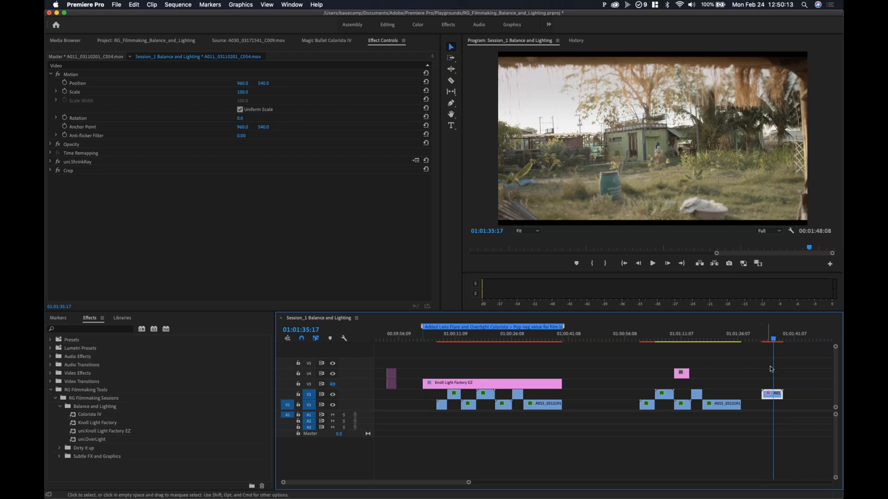
left_click(113, 192)
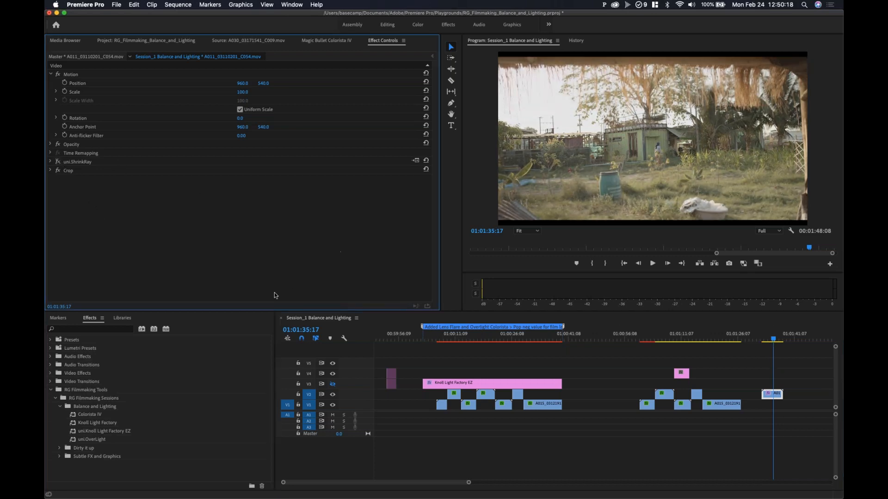
left_click(778, 394)
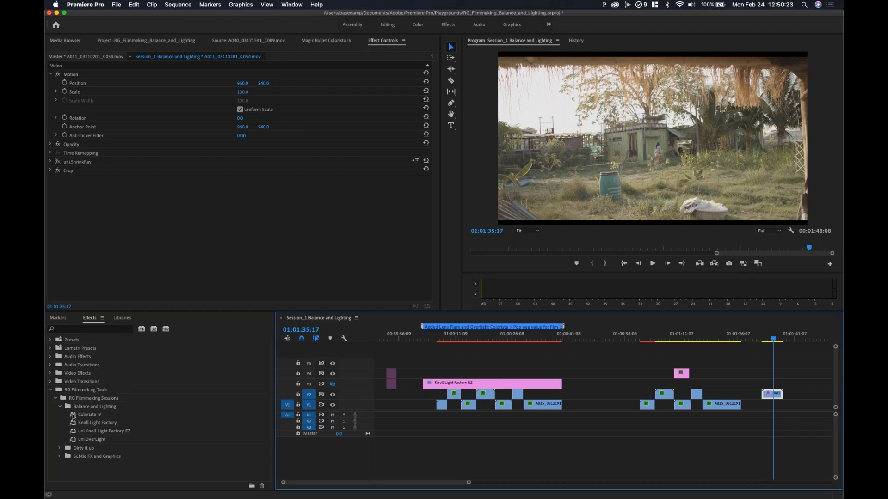
double_click(73, 416)
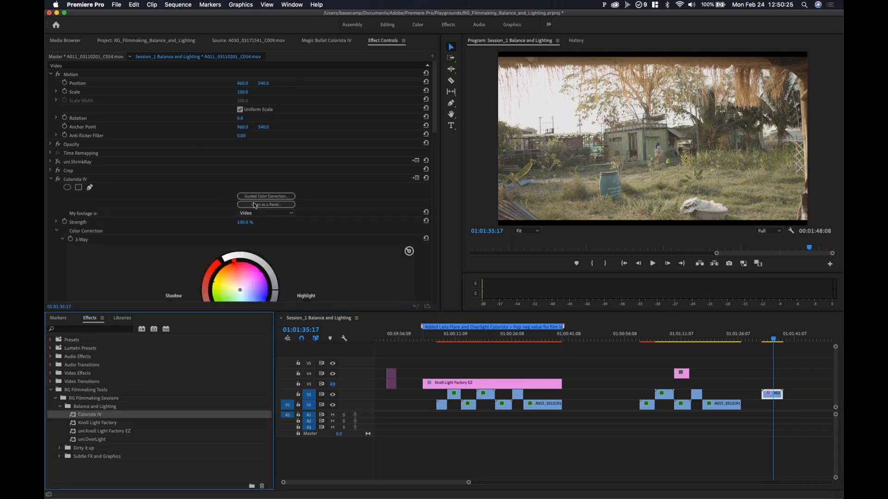
left_click(266, 197)
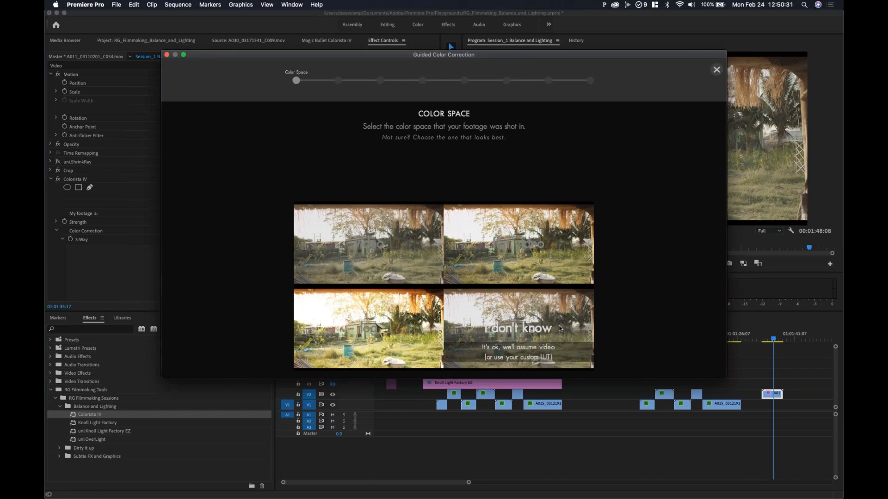
left_click(528, 332)
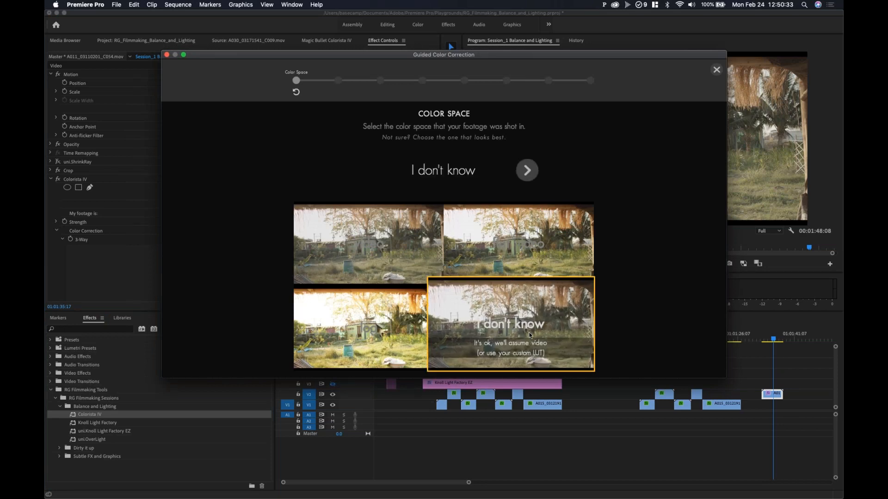
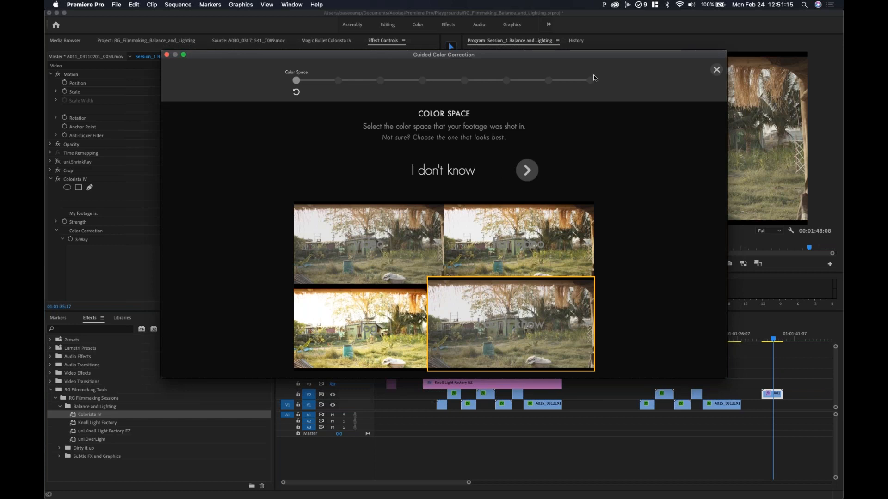
left_click(716, 70)
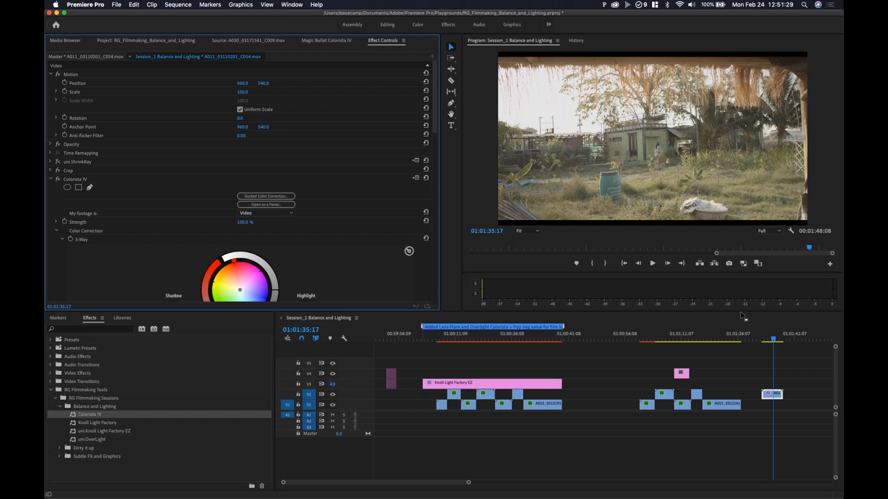
- Scrub back and forth through the wide house shot around 01:01:35:17 to examine its framing, movement and light
left_click(766, 339)
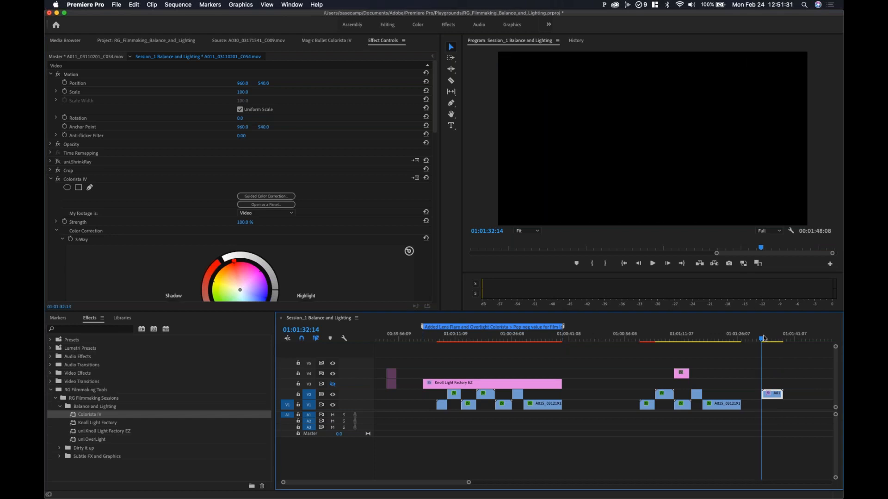
left_click_drag(768, 340, 773, 341)
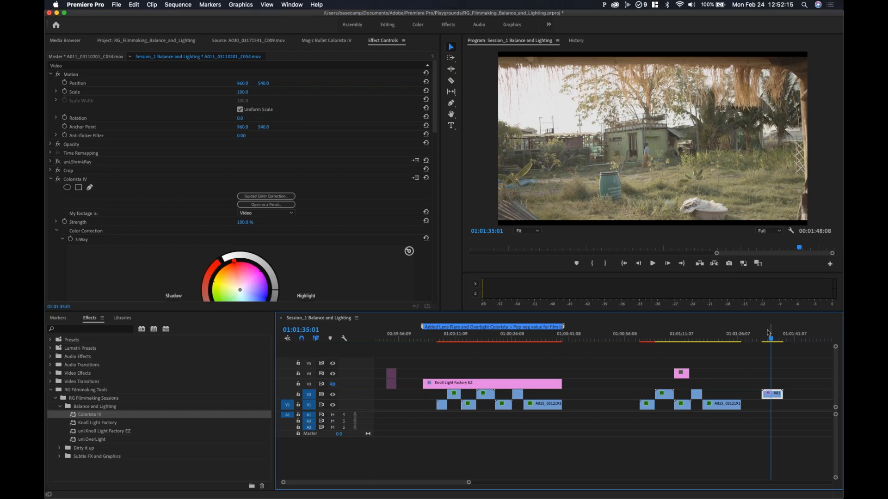
left_click_drag(771, 341, 768, 340)
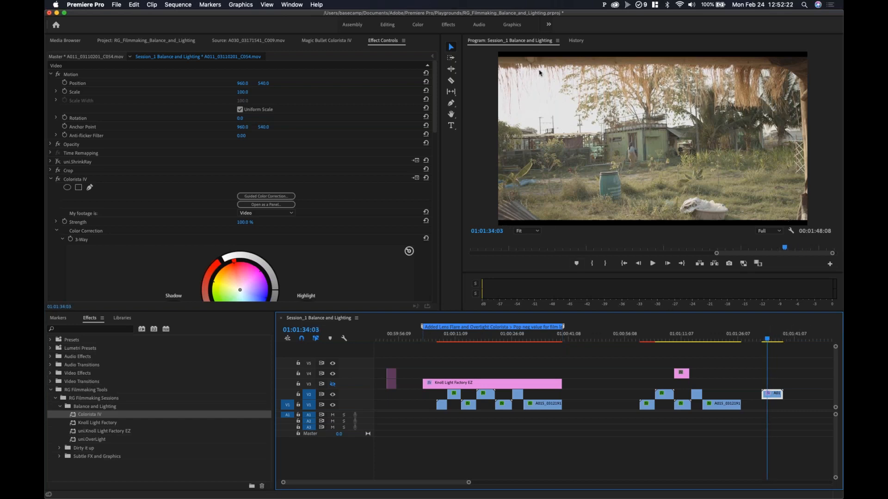
mouse_move(767, 340)
left_mouse_down()
mouse_move(774, 348)
mouse_move(757, 351)
mouse_move(771, 354)
left_mouse_up()
key("space")
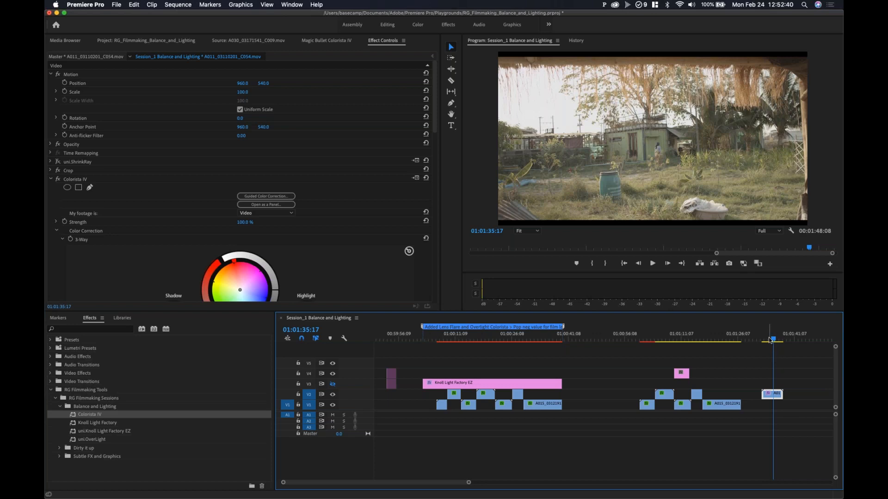
left_click_drag(770, 340, 775, 341)
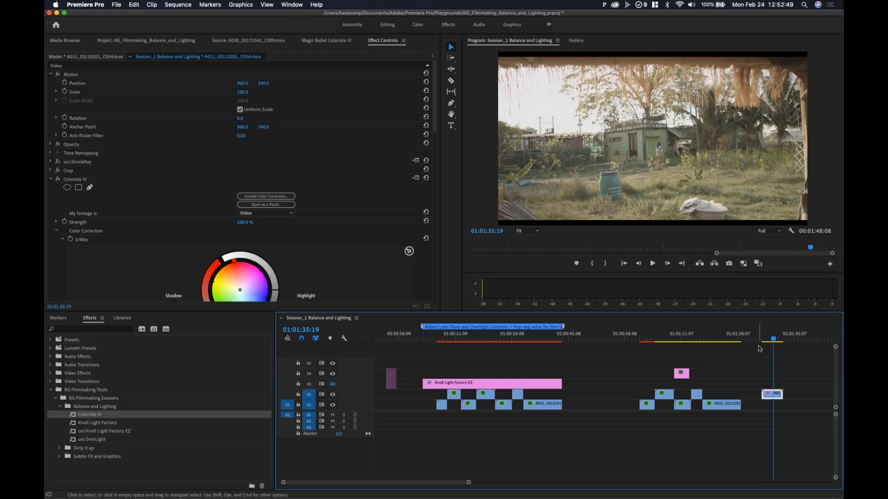
left_click_drag(767, 341, 776, 344)
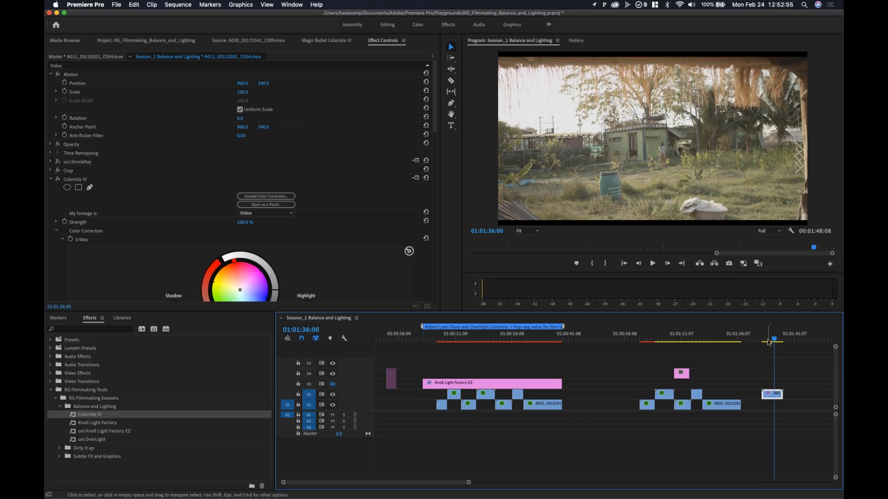
left_click_drag(768, 342, 775, 343)
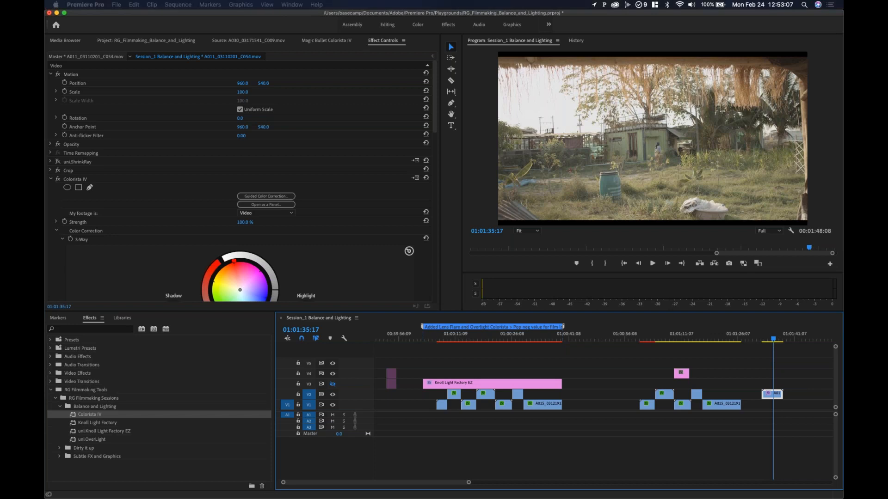
- Turn uni.ShrinkRay back on for the house shot and look up ShrinkRay among the Stylize effects of the RG Universe Dashboard
left_click_drag(843, 98, 328, 63)
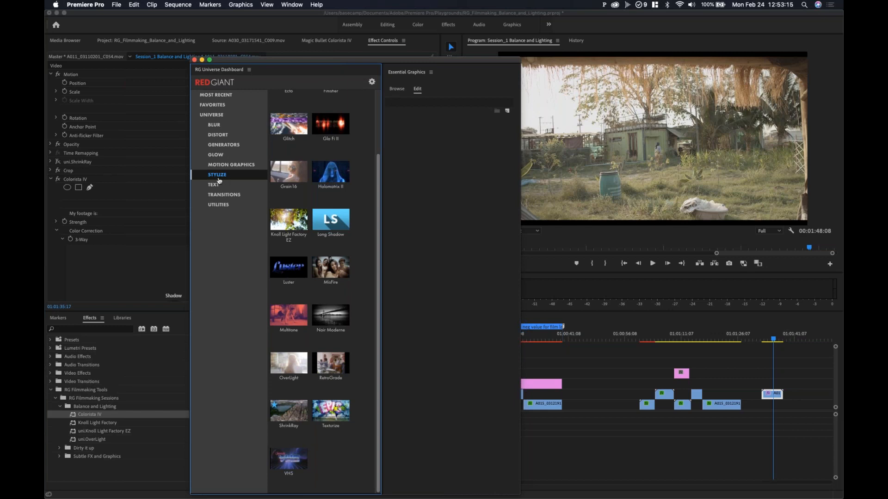
left_click(60, 163)
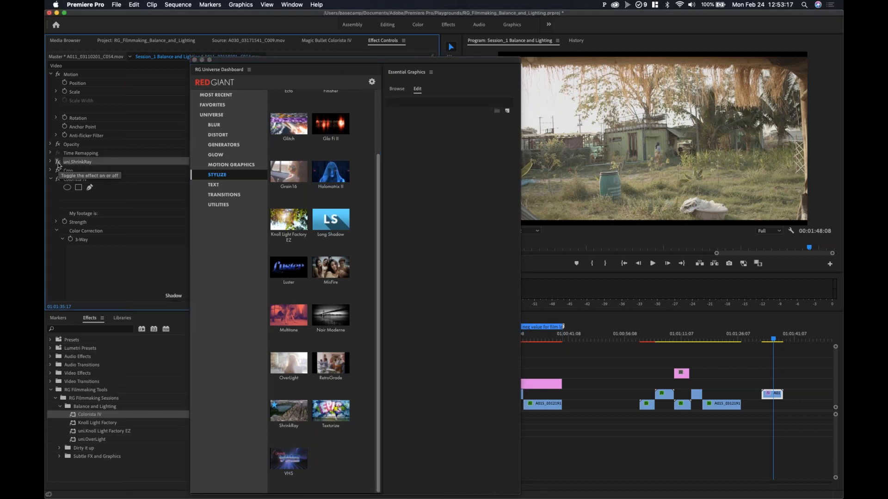
left_click(58, 161)
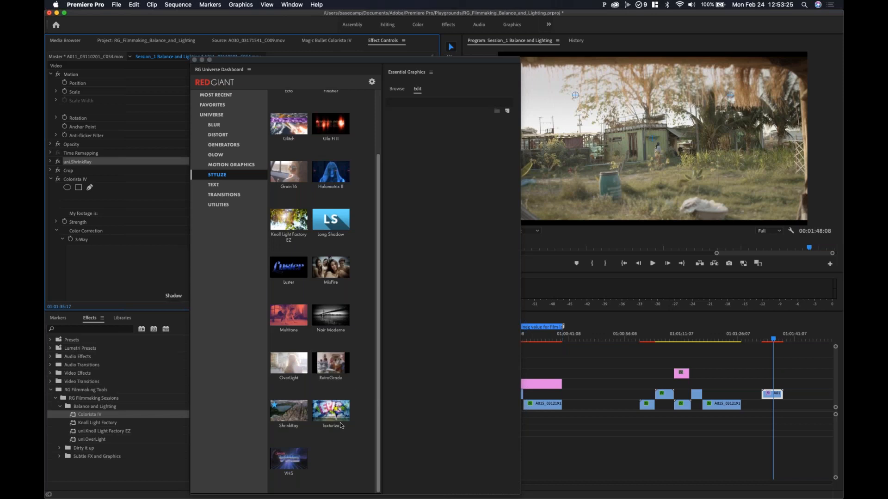
left_click(294, 418)
left_click_drag(313, 64, 379, 54)
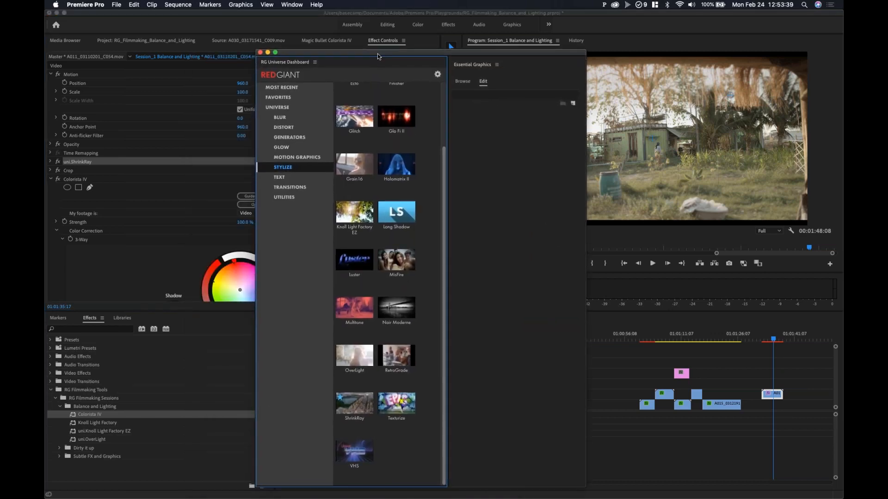
double_click(378, 54)
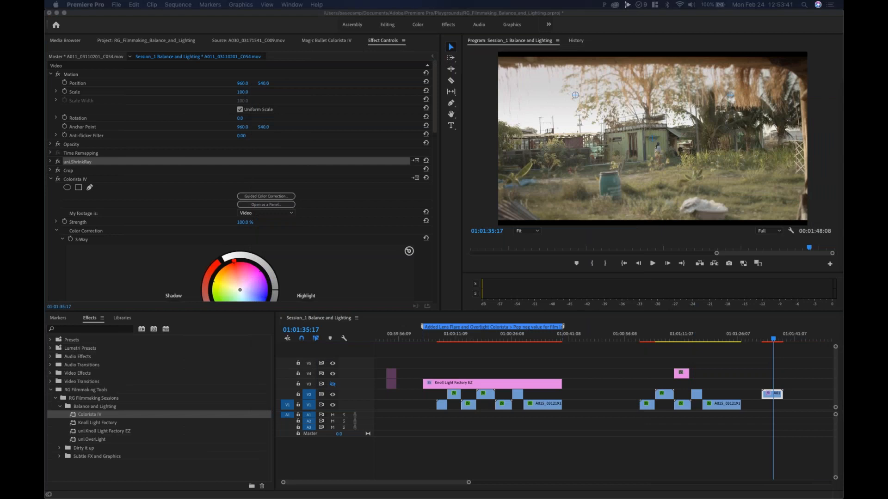
- Collapse the Colorista IV settings, expand uni.ShrinkRay and open its preset chooser for the house shot
left_click(51, 180)
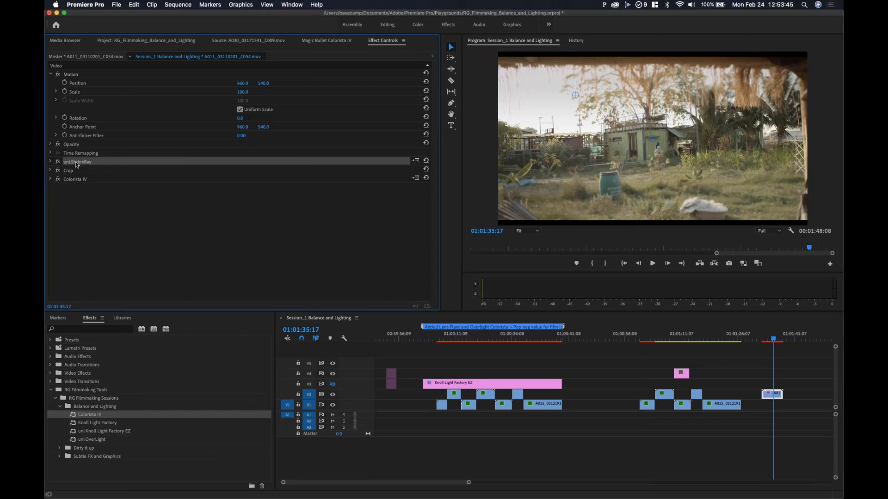
left_click(50, 161)
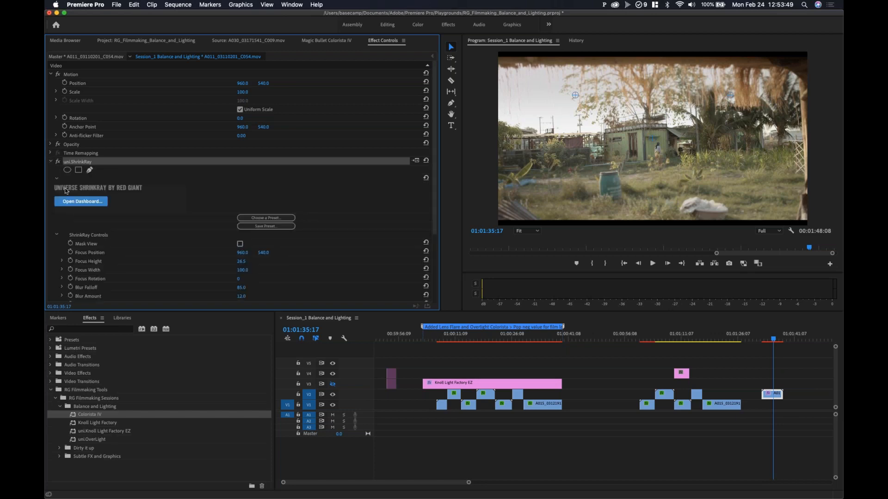
left_click(278, 220)
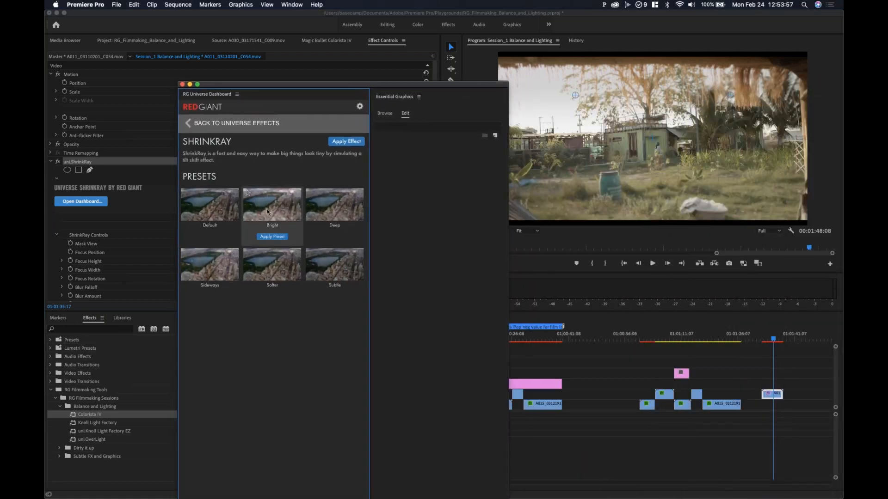
- Try the ShrinkRay presets Default, Bright, Deep, Sideways, Softer and Subtle on the house shot
mouse_move(353, 240)
mouse_move(209, 203)
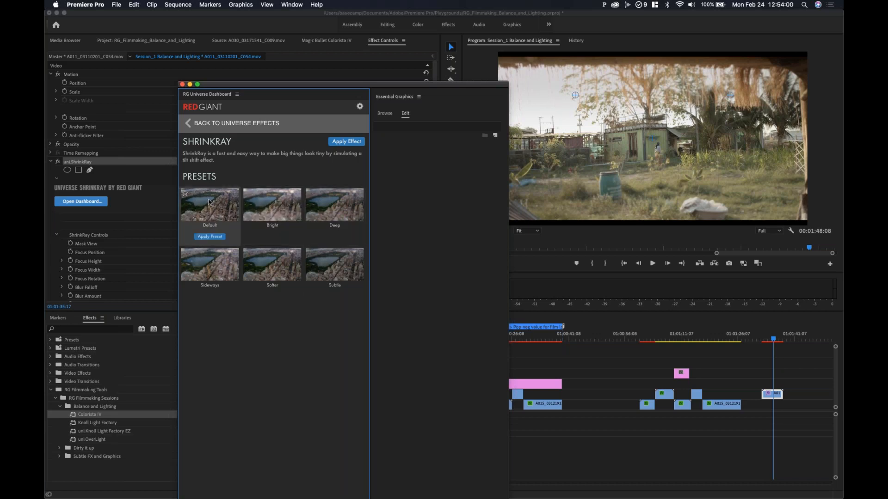
left_click(212, 238)
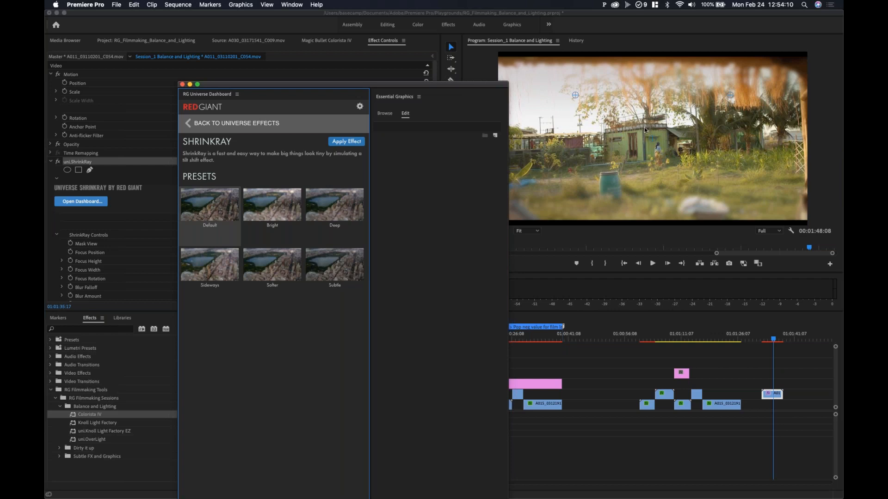
left_click(277, 237)
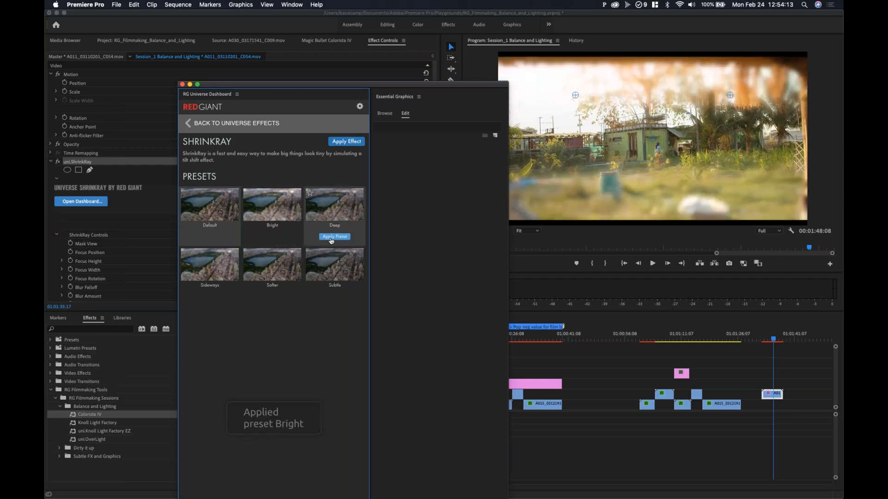
left_click(331, 238)
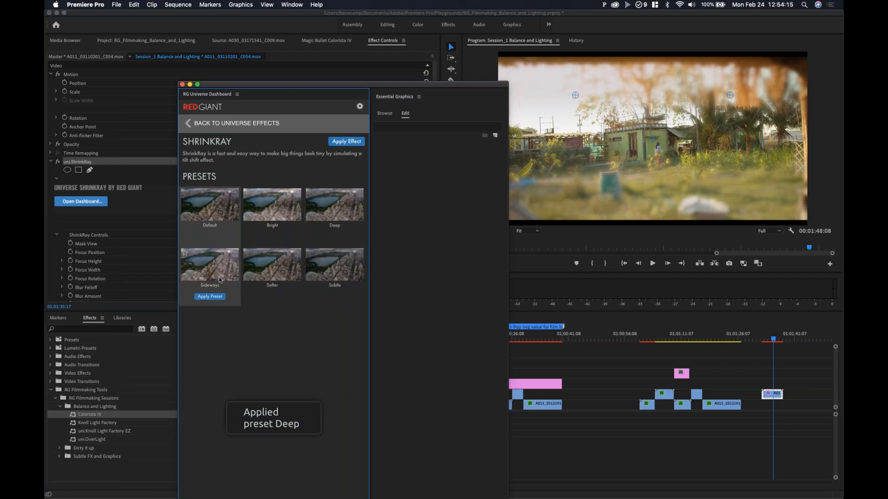
left_click(212, 298)
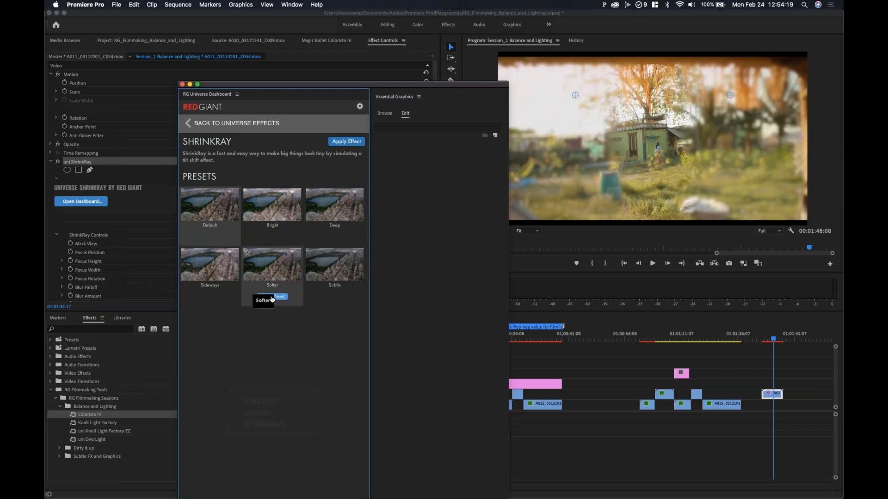
left_click(270, 297)
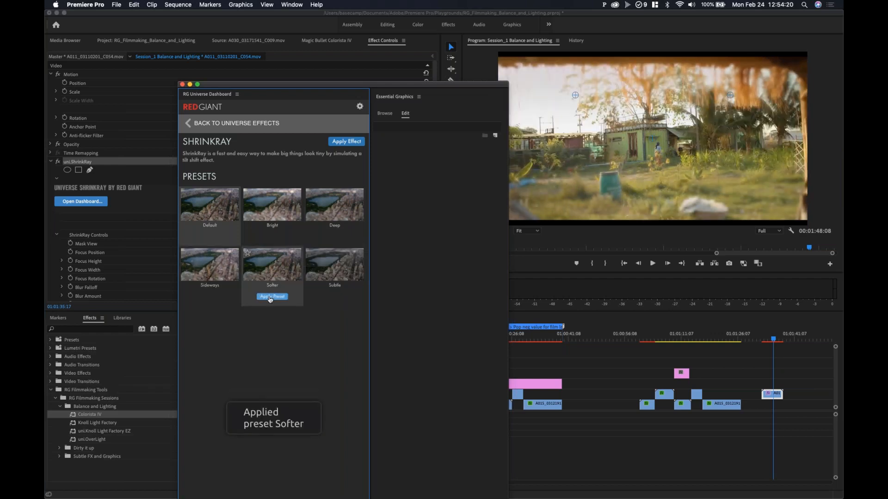
left_click(347, 298)
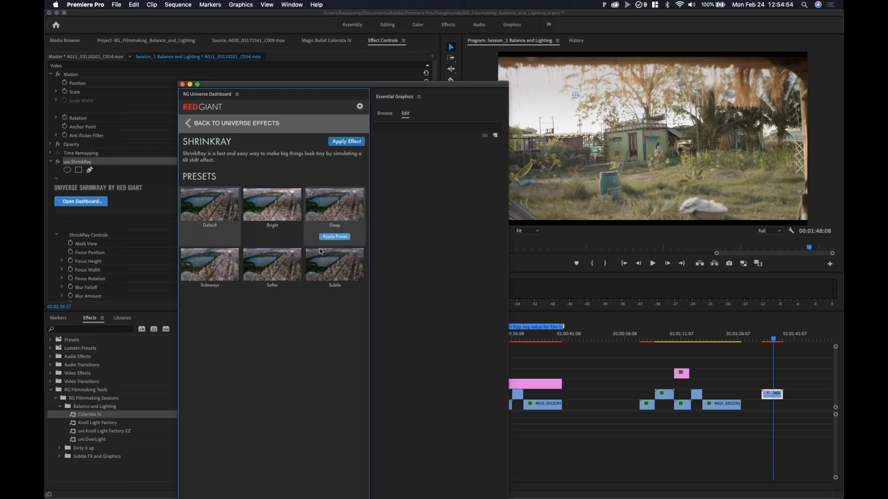
- Apply ShrinkRay's Softer preset to the house shot, clear the dashboard away and move the playhead to 01:01:33:20
left_click(274, 297)
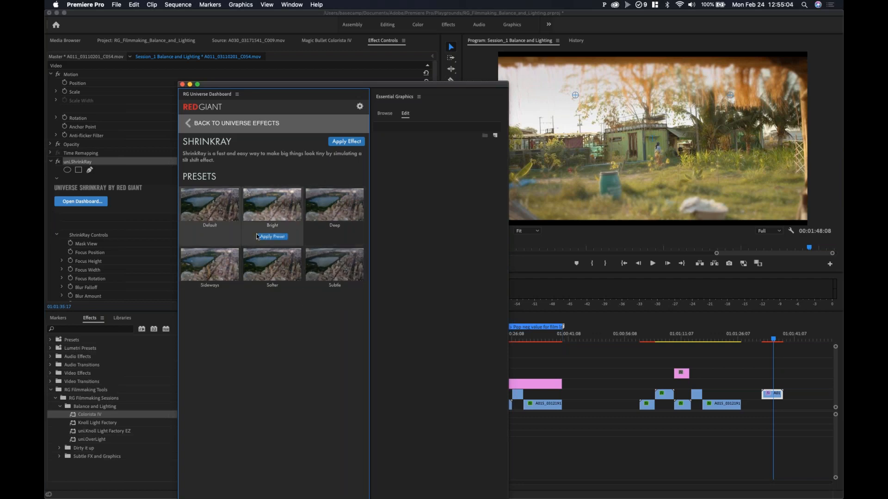
left_click_drag(232, 86, 881, 208)
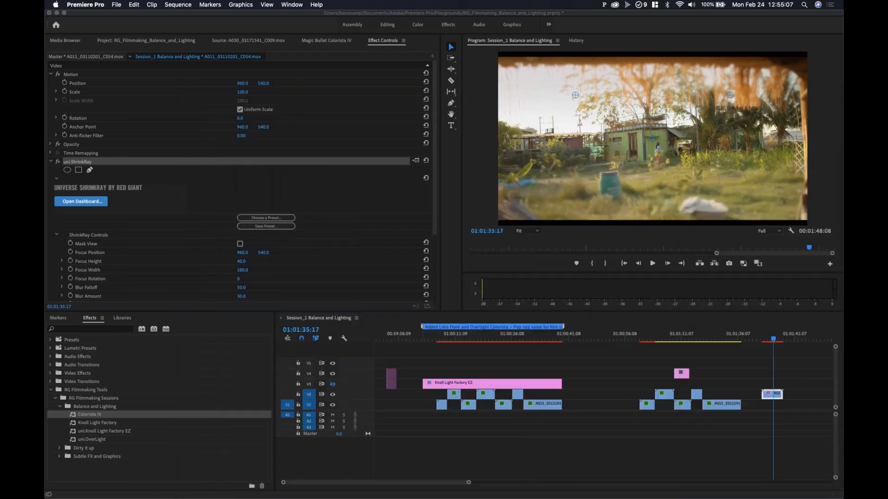
left_click(766, 340)
left_click(768, 341)
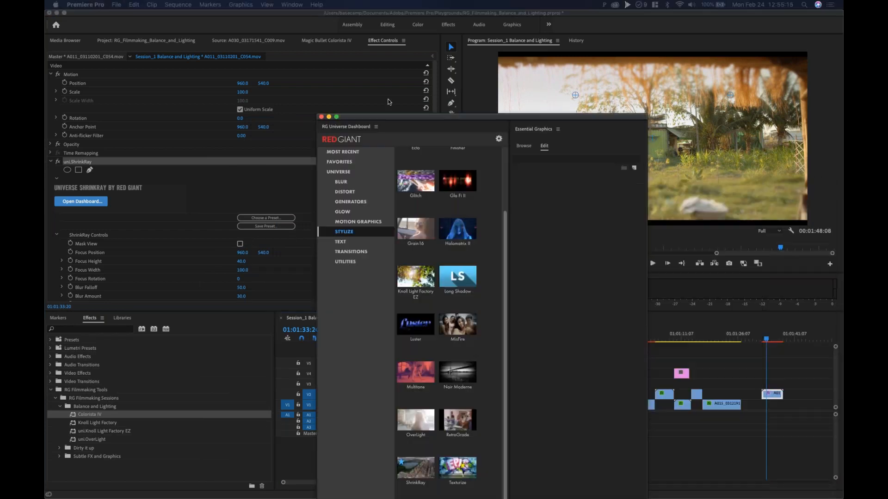
- Browse the Utilities effects in the RG Universe Dashboard, examining Camera Shake, and move the dashboard out of view
scroll(273, 194, "up", 3)
left_click(187, 197)
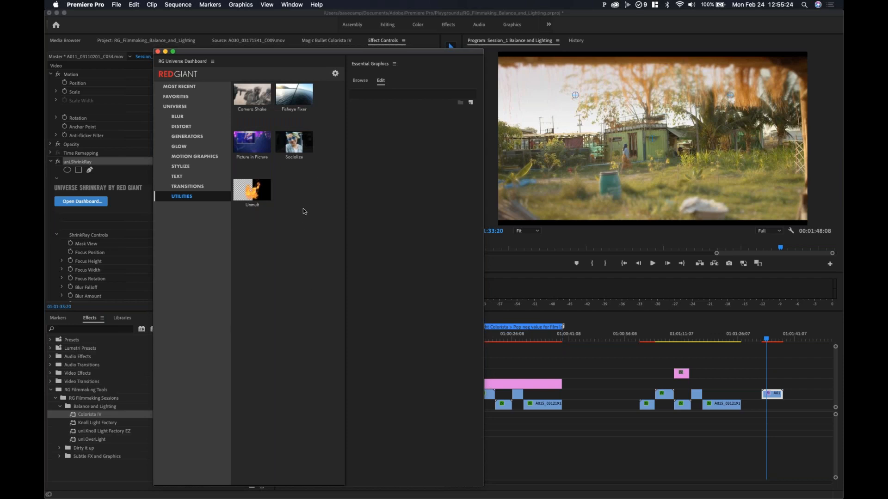
mouse_move(260, 105)
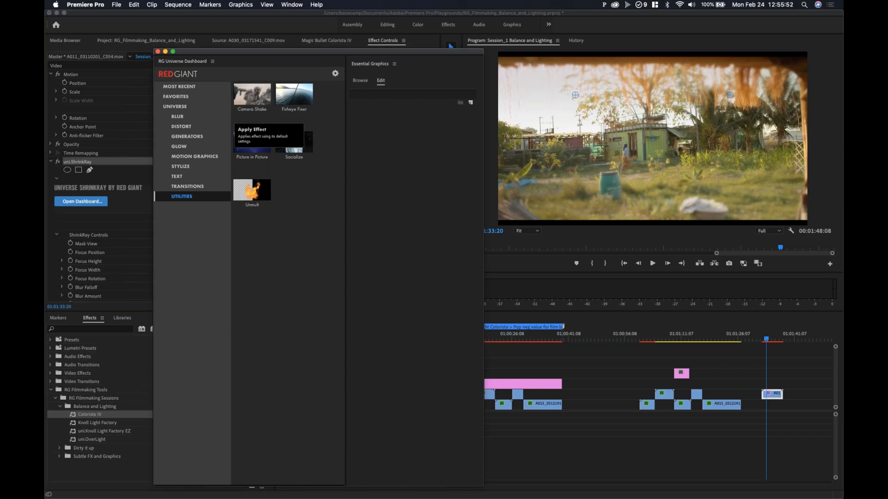
left_click_drag(185, 54, 629, 498)
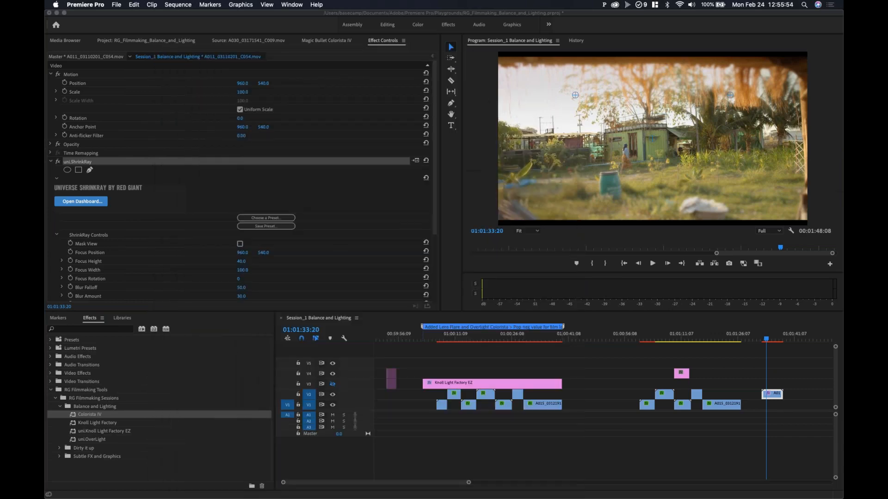
- Look over the ShrinkRay controls on the house shot and set Blur Gain to 1.4
left_click(653, 185)
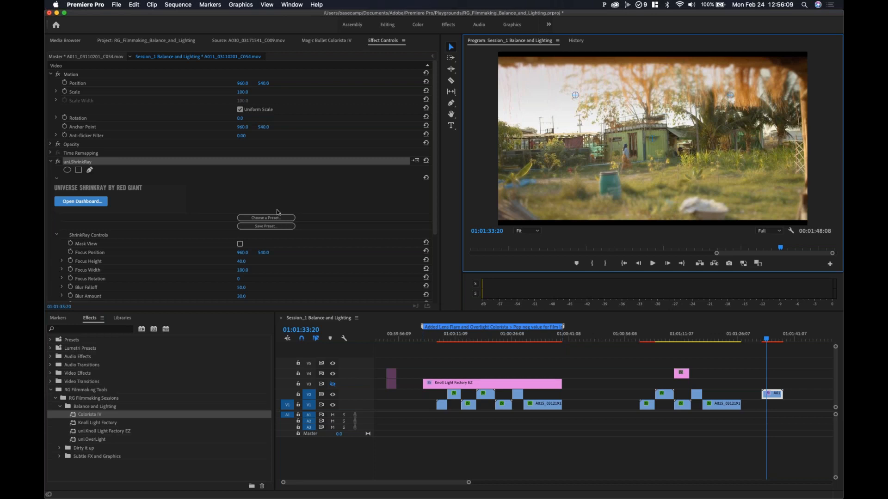
scroll(178, 239, "down", 5)
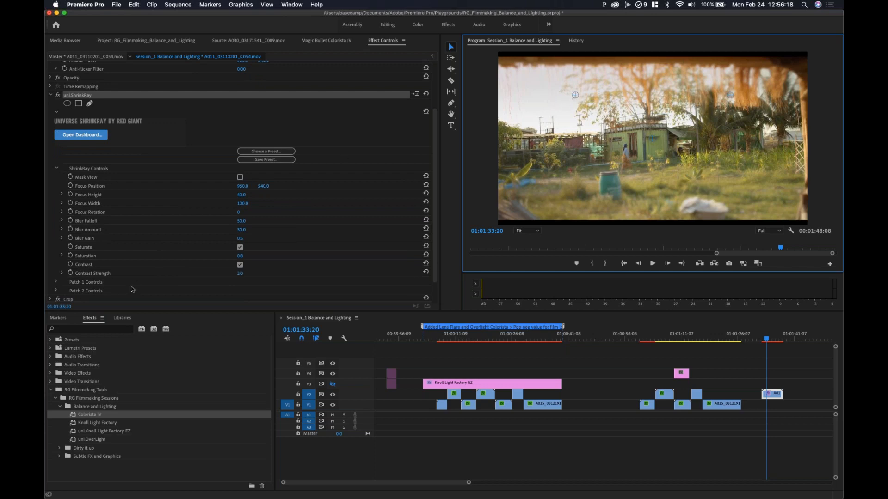
scroll(97, 275, "down", 2)
left_click(57, 266)
left_click(57, 266)
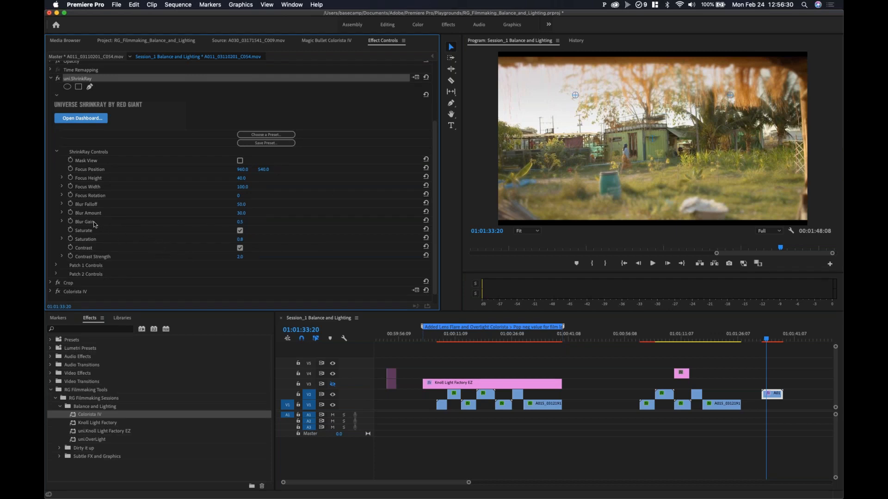
left_click_drag(246, 222, 244, 225)
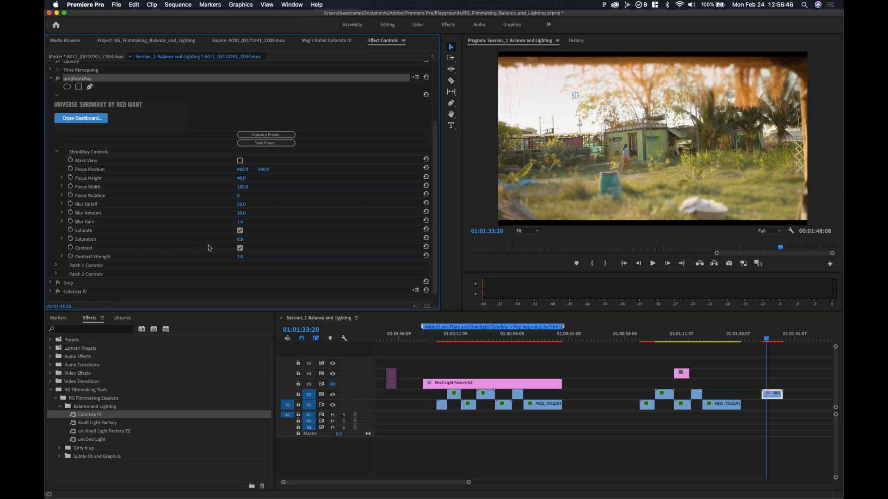
scroll(212, 115, "up", 3)
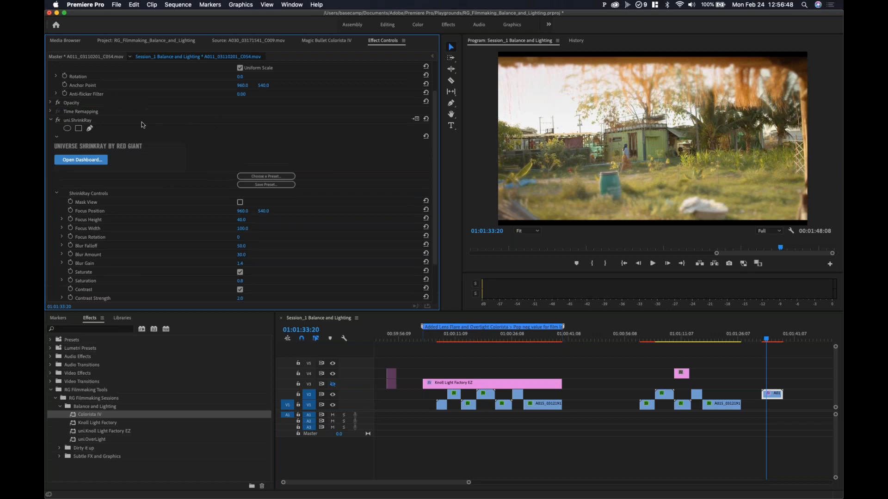
left_click(94, 122)
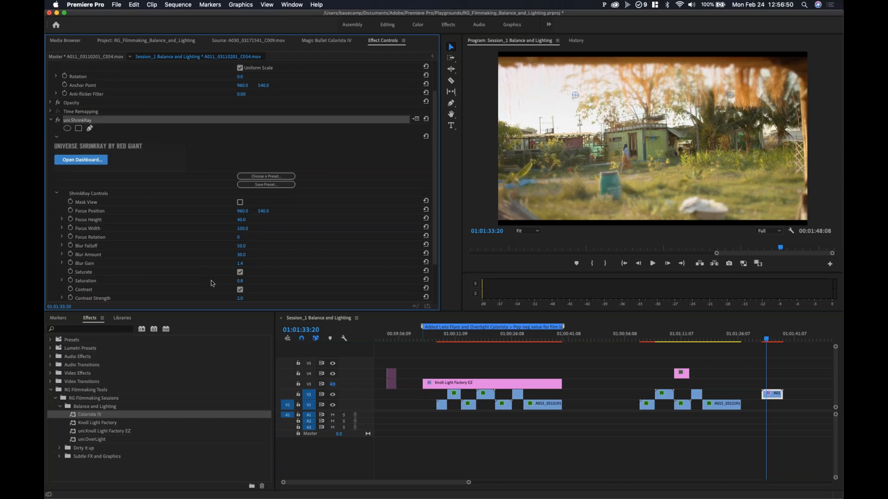
- Switch to Stickies, bring up the note with the training contact e-mail and highlight the address
left_click(324, 151)
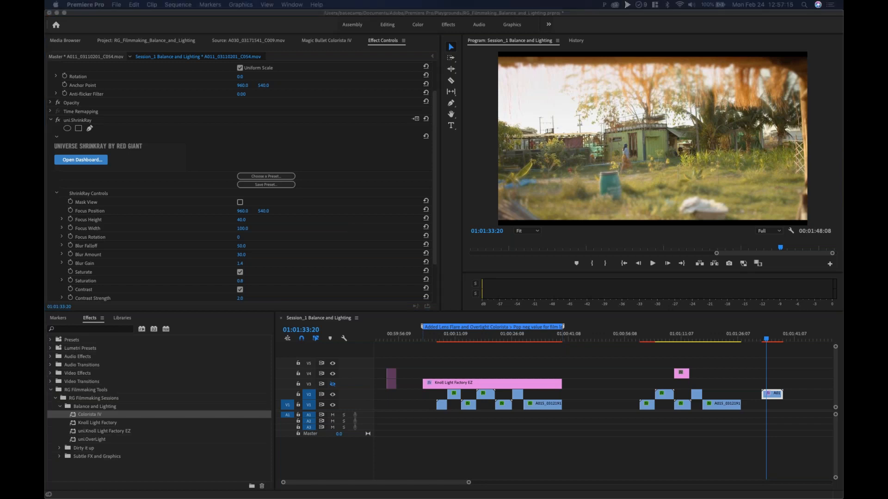
left_click_drag(443, 210, 527, 146)
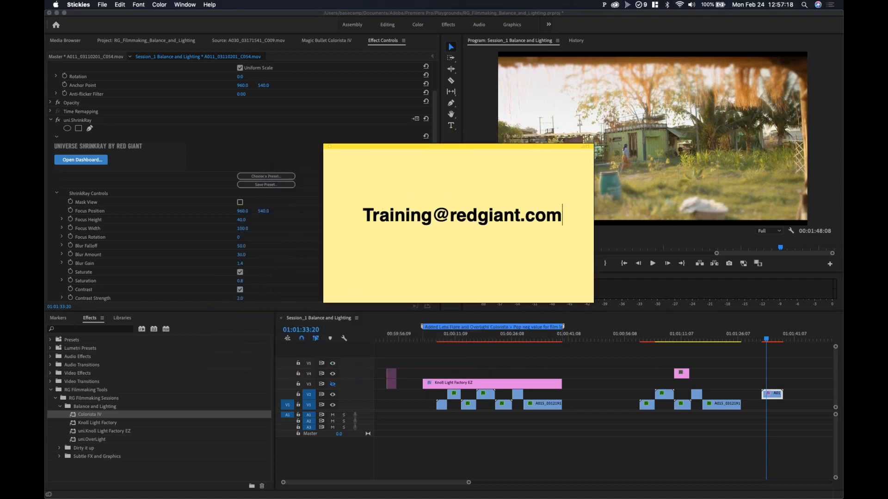
key("super+Tab")
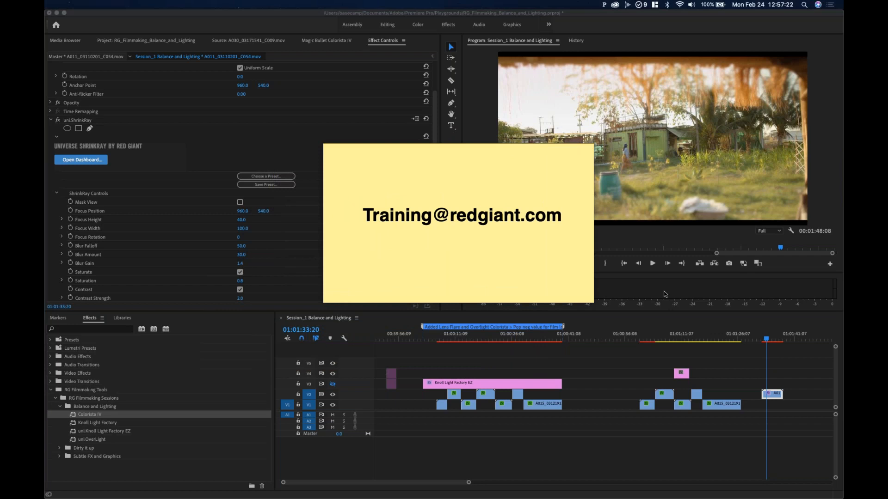
left_click(458, 270)
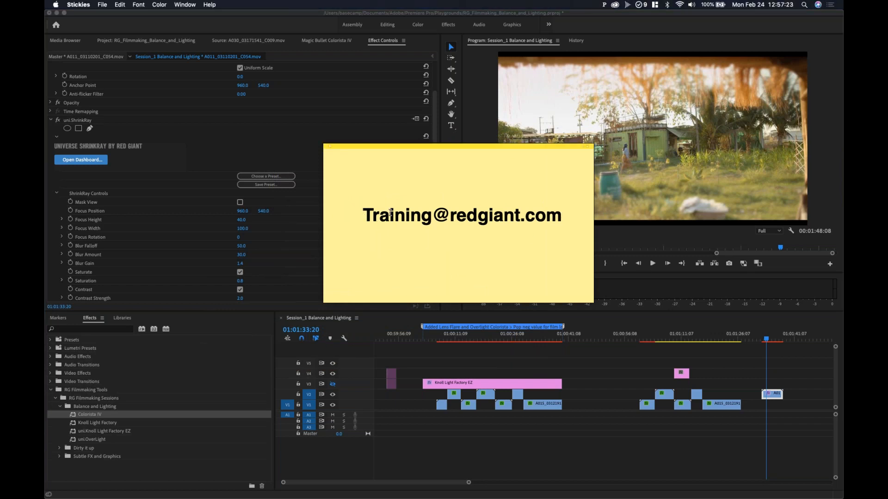
left_click_drag(363, 213, 583, 212)
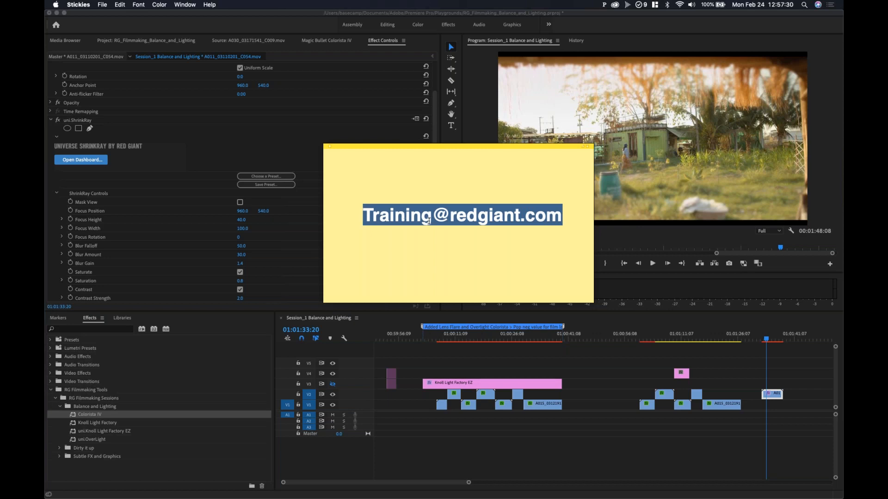
left_click(536, 242)
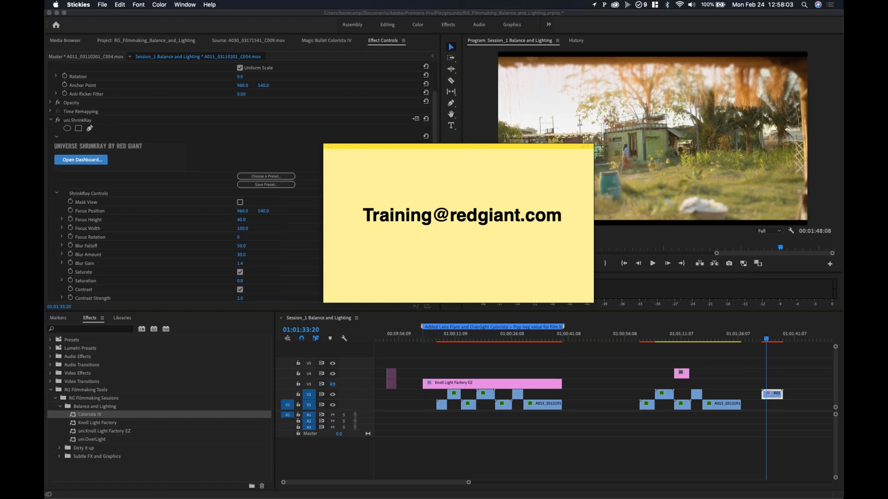
- Move the sticky note lower so the house shot is uncovered and select its contact e-mail address
key("super+Tab")
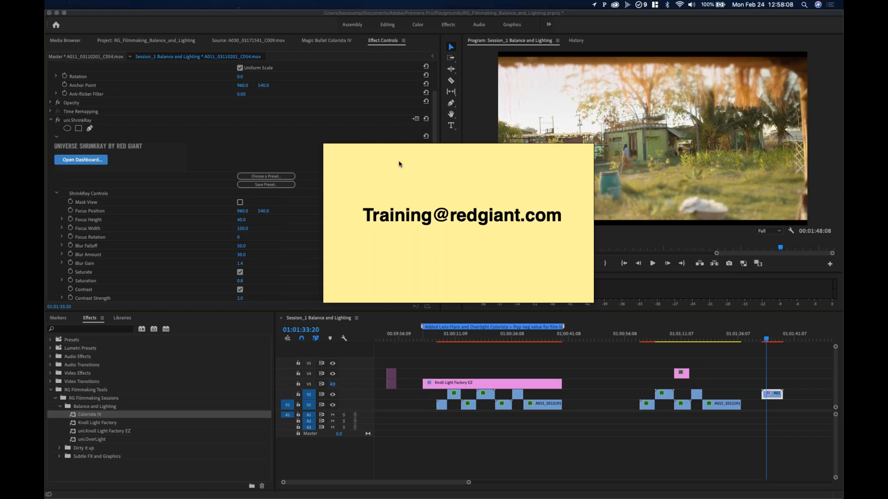
left_click(400, 214)
left_click_drag(370, 214, 558, 214)
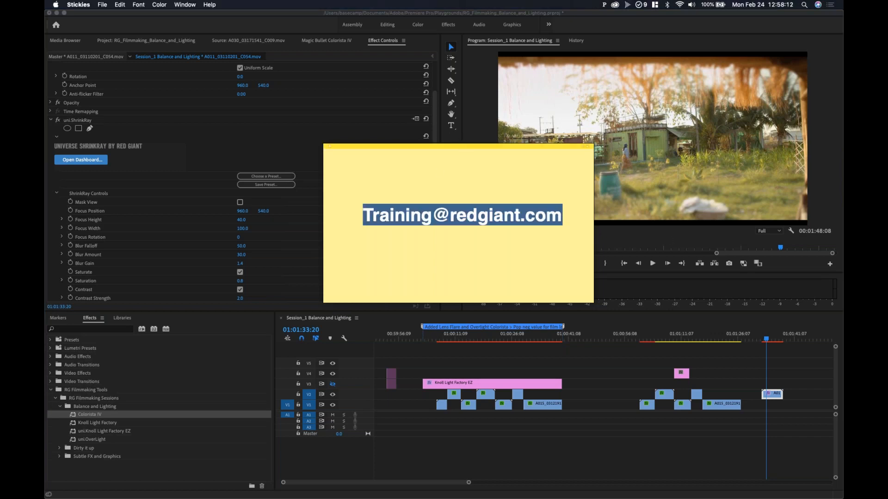
left_click_drag(462, 147, 458, 227)
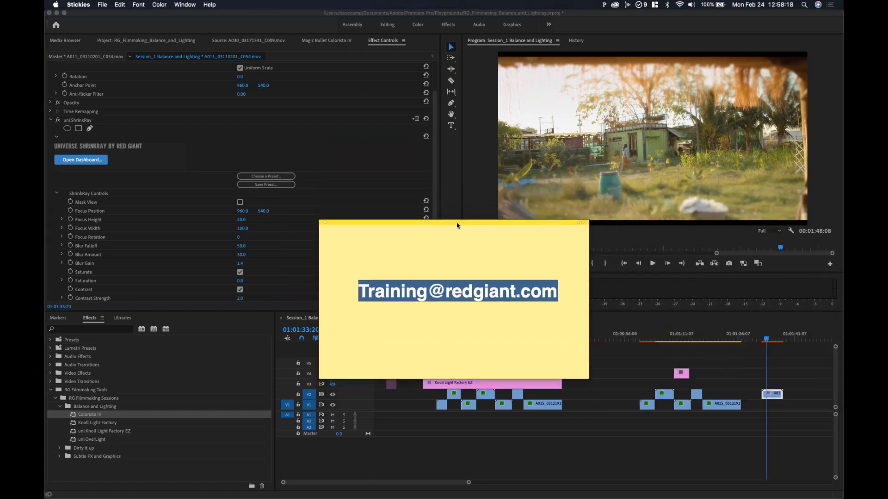
left_click(513, 262)
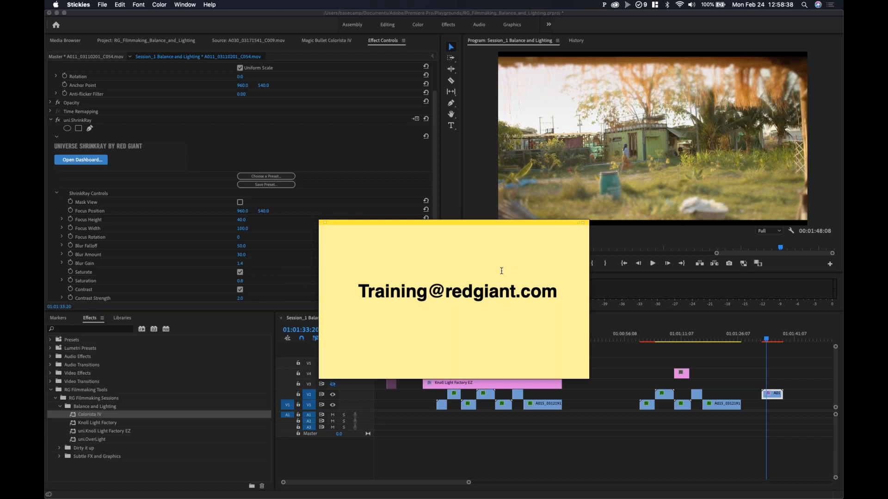
left_click(557, 291)
left_click_drag(357, 292, 569, 285)
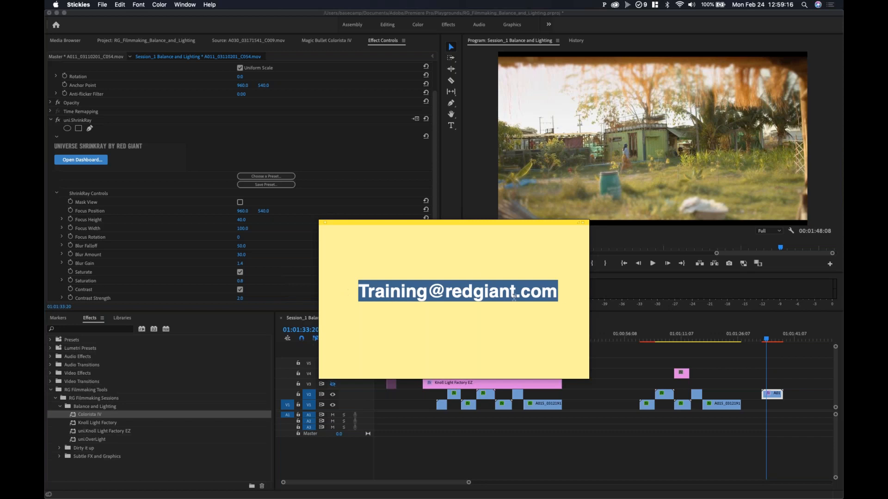